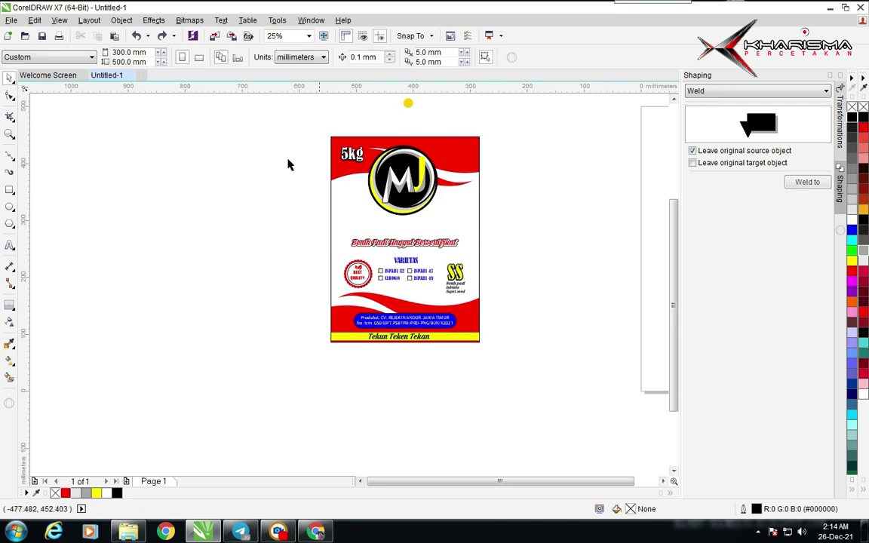
Step: Trace the upper red banner of the reference label as a closed straight-segment outline, including the white swoosh points and wave ends
click(9, 157)
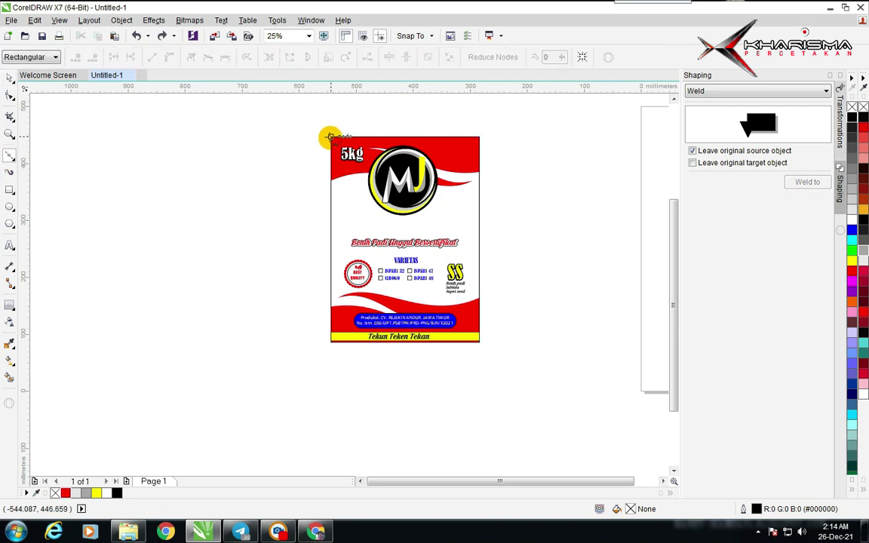
click(480, 136)
scroll(480, 137, up, 2)
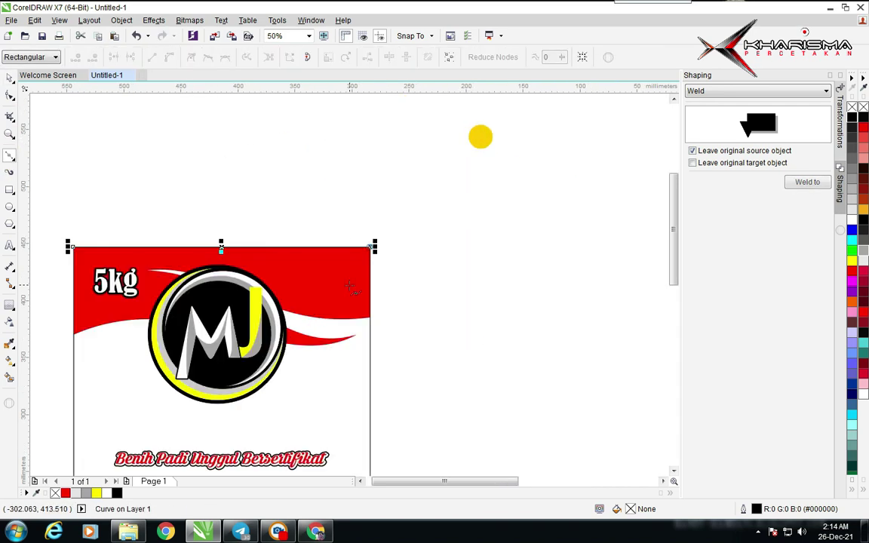
scroll(394, 351, down, 1)
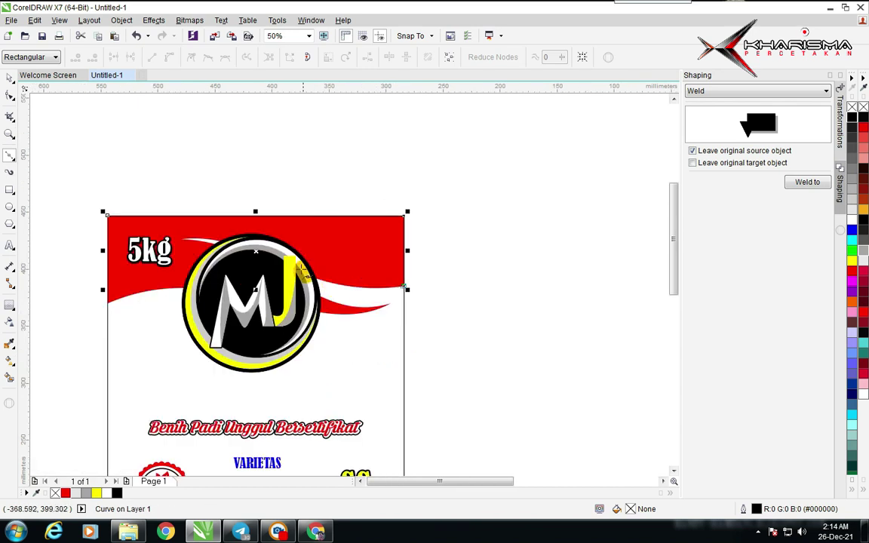
mouse_move(180, 239)
mouse_down()
mouse_move(355, 261)
mouse_move(365, 290)
mouse_up()
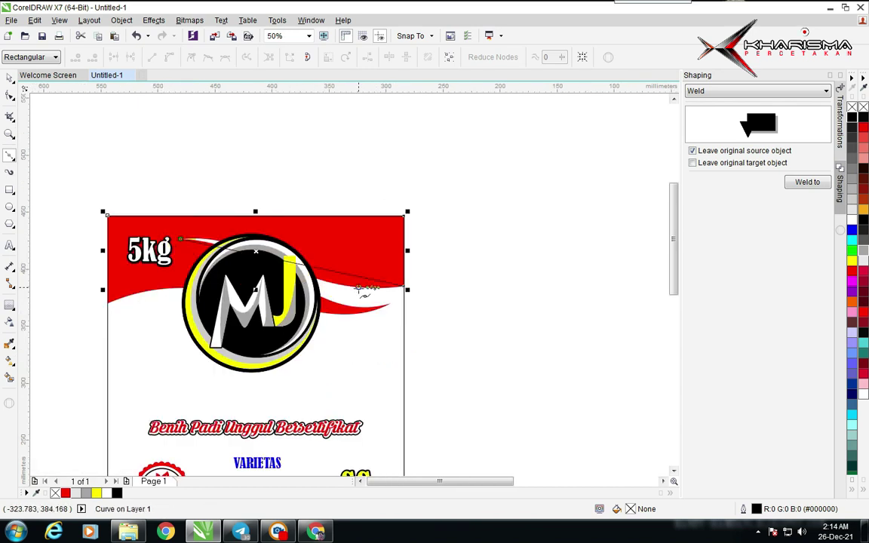
click(390, 304)
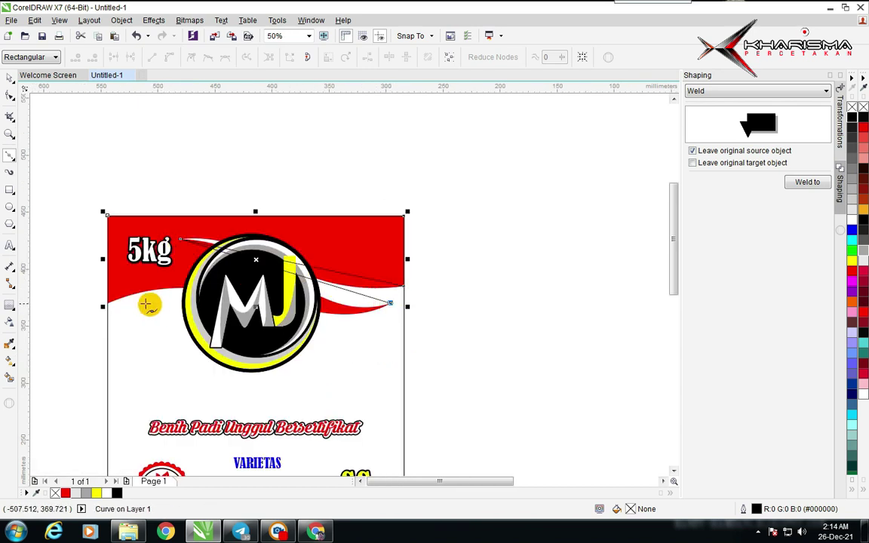
click(112, 303)
click(107, 302)
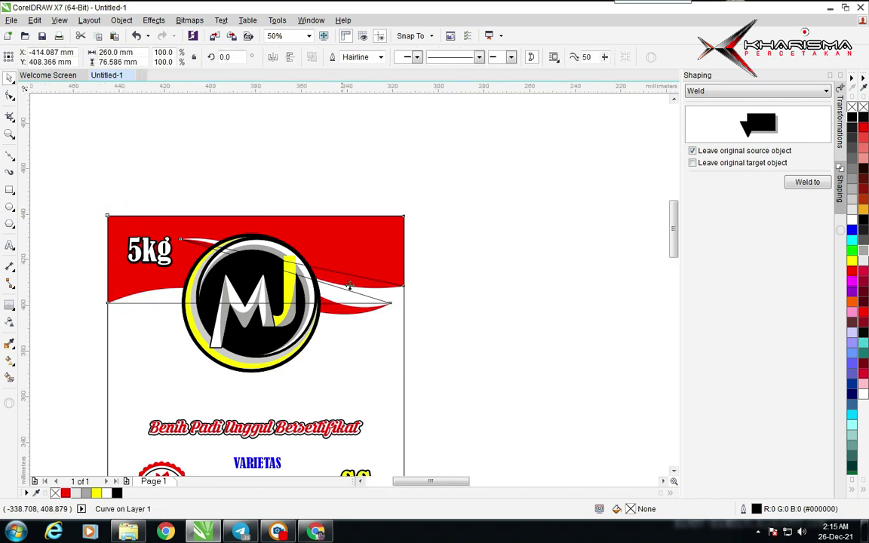
Step: Convert the outline's upper swoosh segment to a curve and bend it along the white swoosh's upper edge
scroll(369, 228, up, 2)
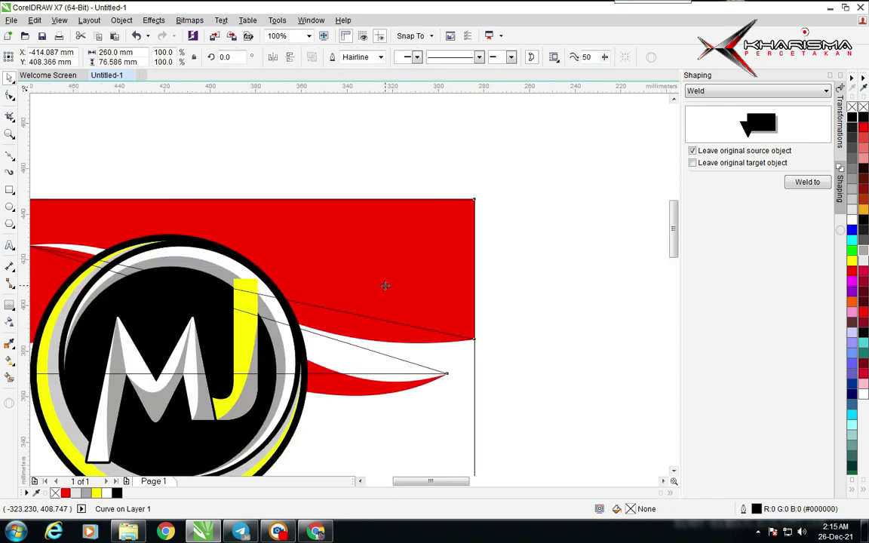
click(474, 341)
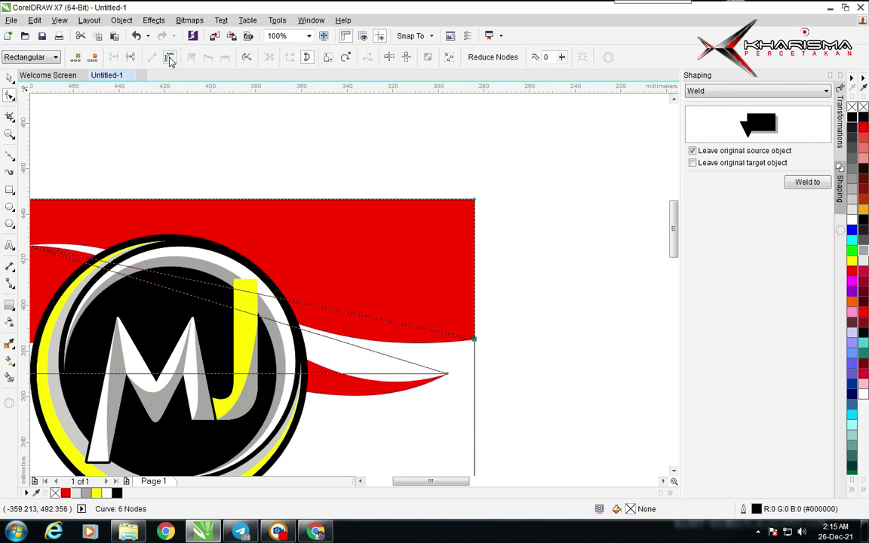
key(ctrl+z)
drag(34, 256, 329, 287)
click(323, 279)
click(171, 59)
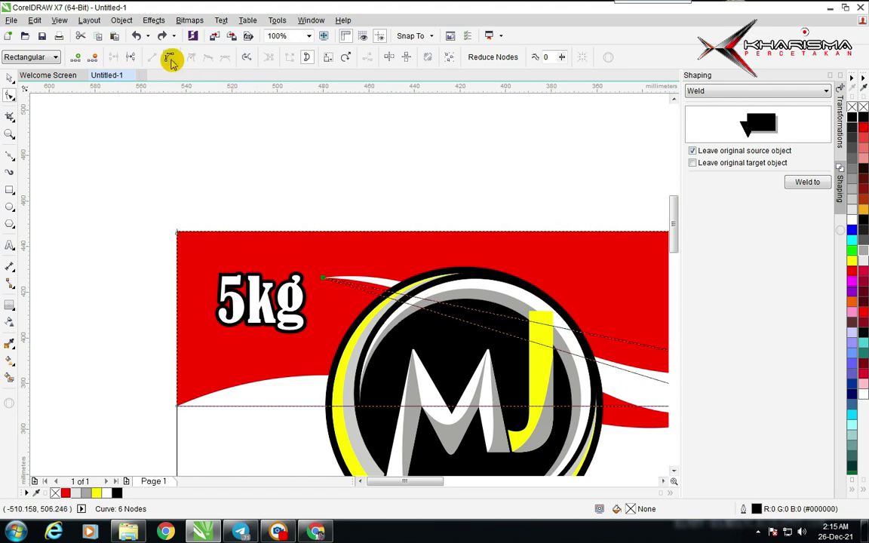
drag(410, 280, 351, 292)
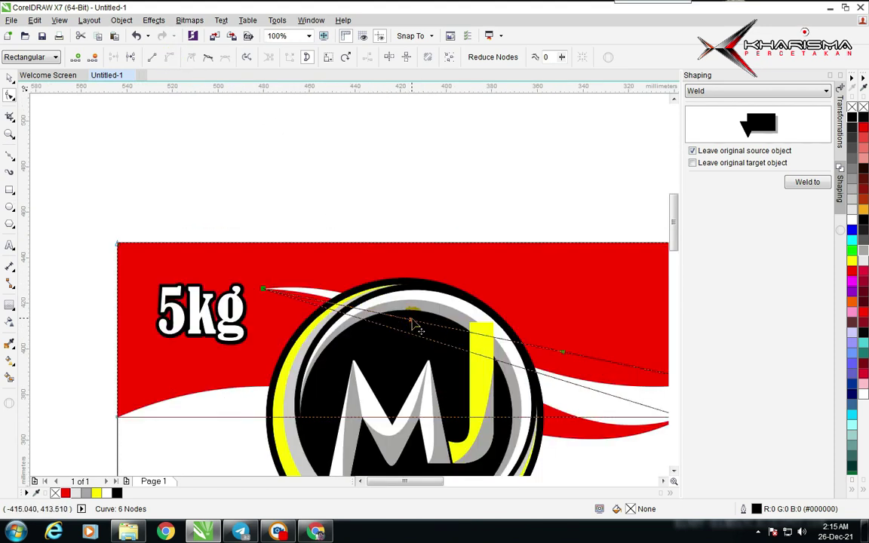
drag(414, 324, 384, 279)
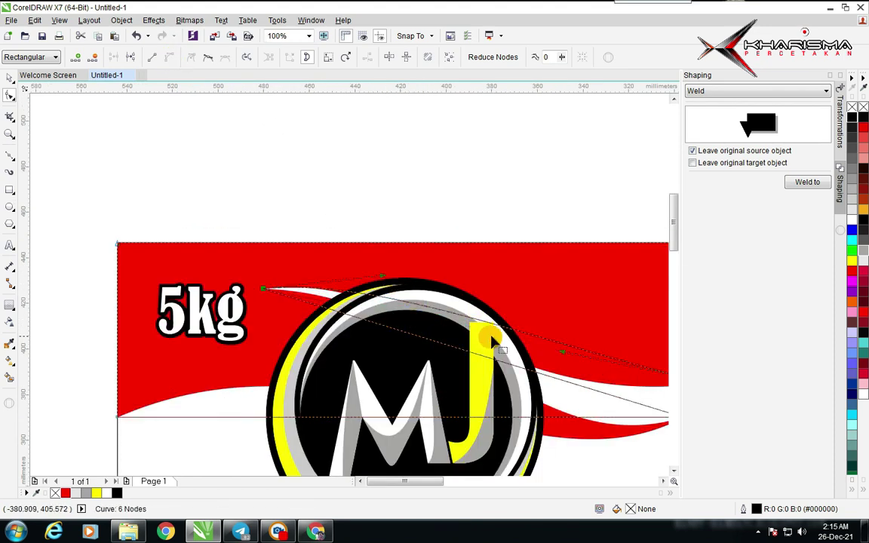
drag(491, 337, 272, 277)
drag(341, 295, 311, 357)
Step: Convert the swoosh's lower segment to a curve and bend it along the white swoosh's lower edge
scroll(625, 366, left, 2)
click(621, 361)
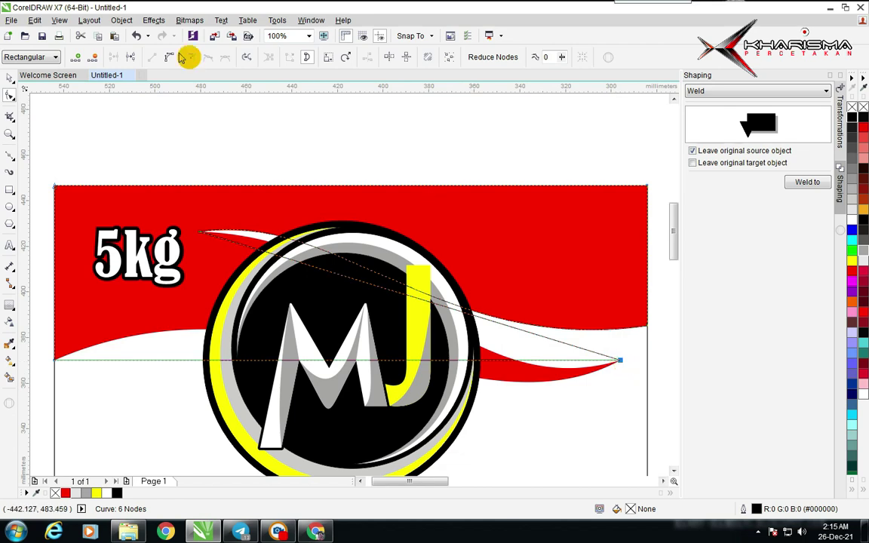
scroll(364, 273, up, 2)
scroll(355, 292, down, 2)
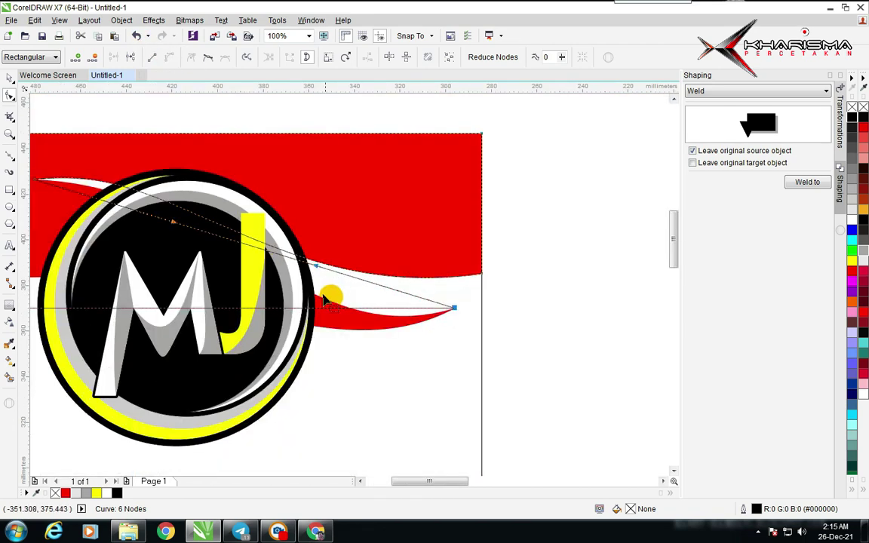
drag(299, 263, 332, 303)
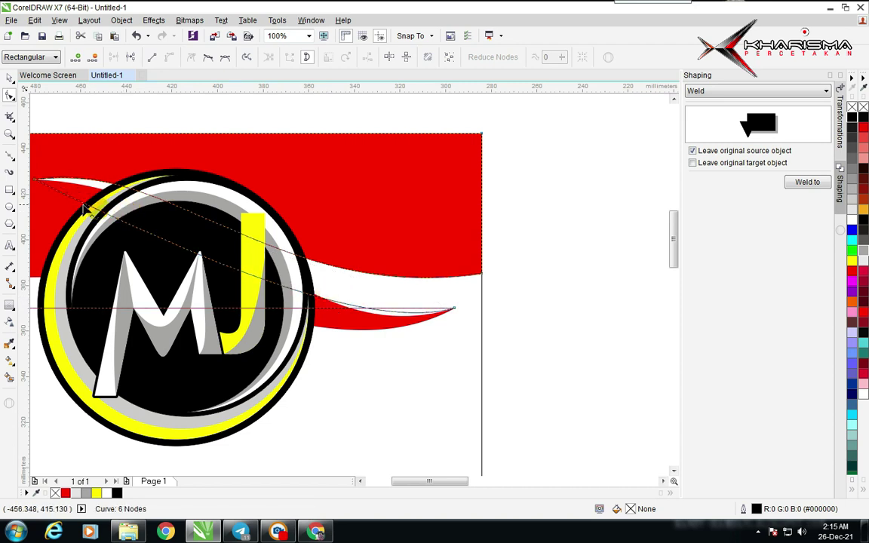
click(34, 181)
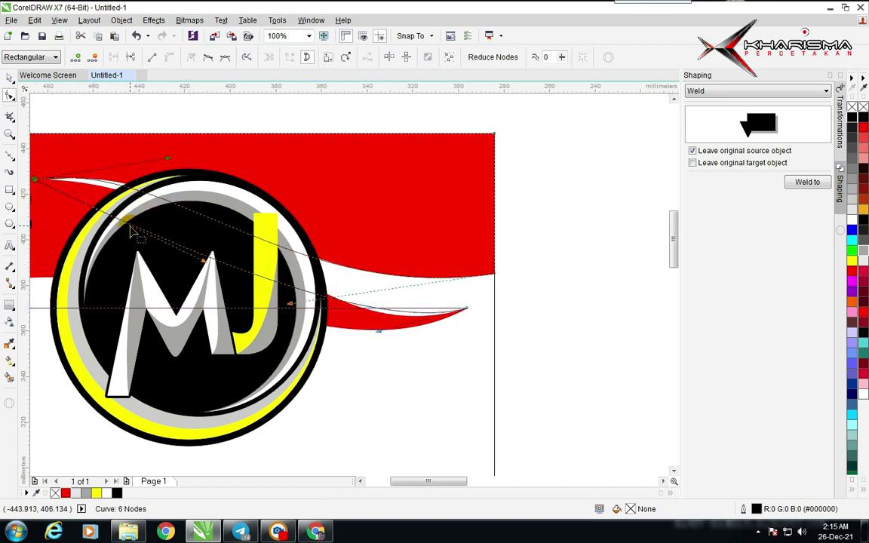
click(468, 310)
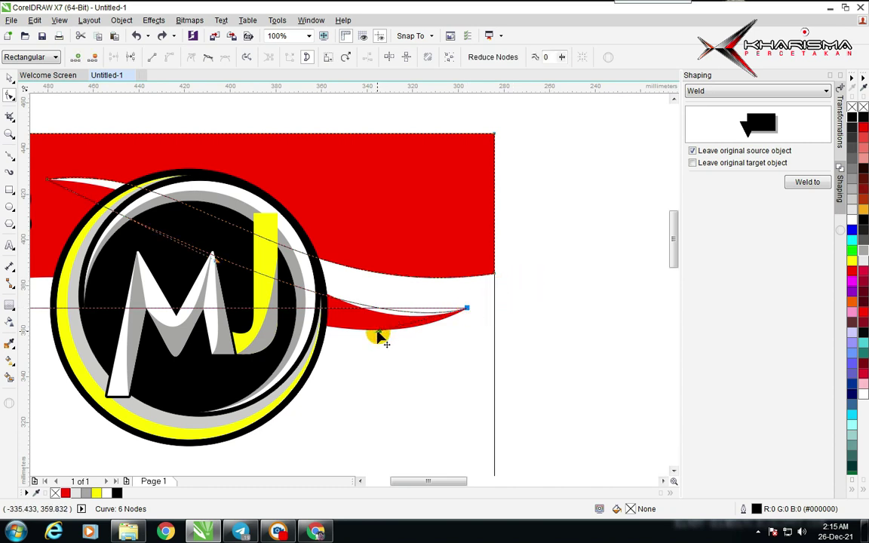
drag(378, 333, 373, 338)
drag(224, 274, 237, 189)
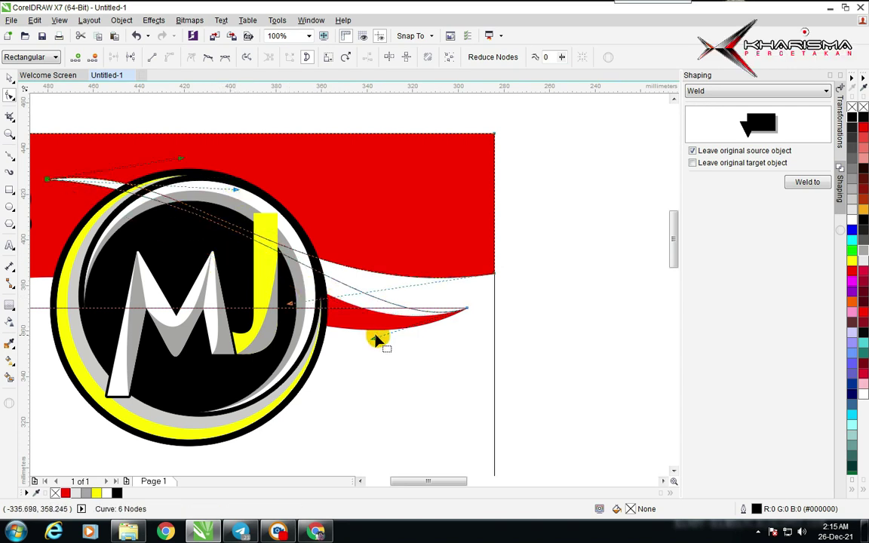
drag(375, 344, 326, 361)
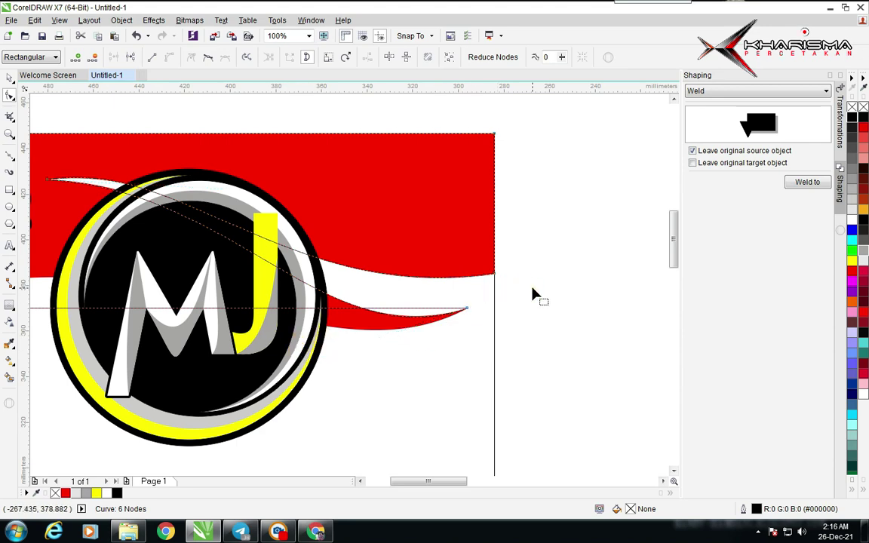
Step: Convert the outline's bottom segment to a curve and bend it to follow the red banner's wavy lower edge
scroll(528, 293, down, 1)
click(566, 303)
scroll(502, 311, up, 1)
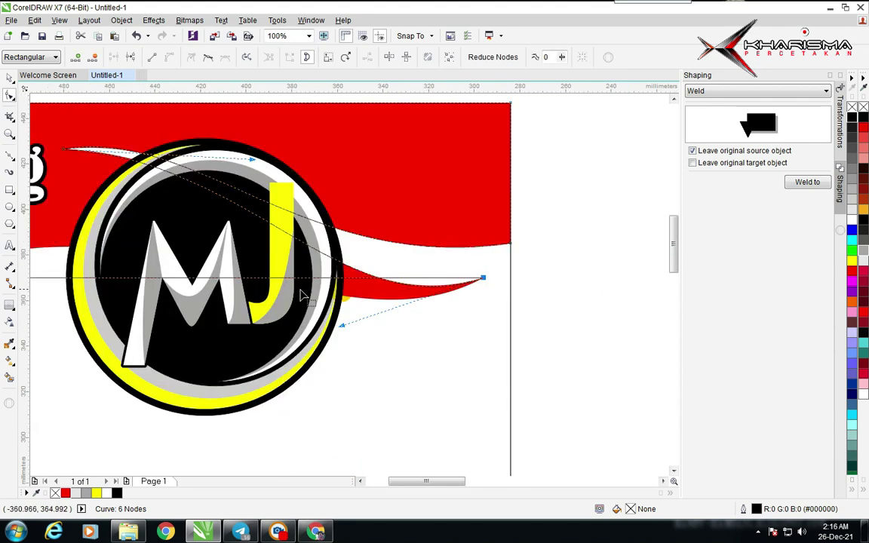
click(234, 282)
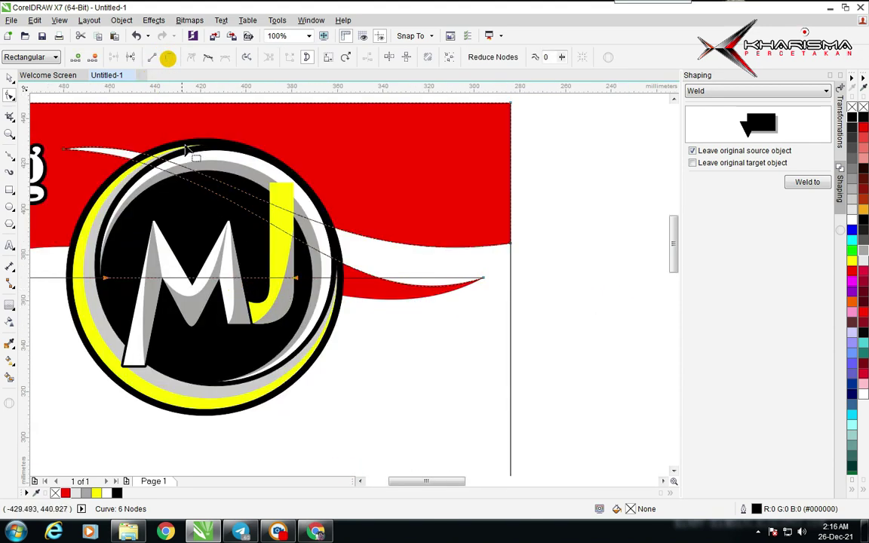
click(290, 280)
drag(295, 278, 375, 334)
scroll(194, 272, down, 1)
scroll(341, 285, up, 1)
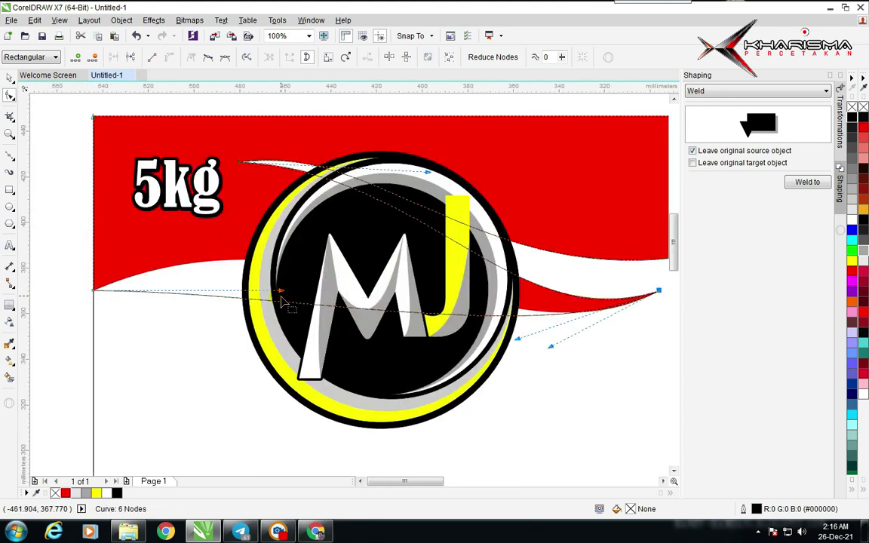
drag(281, 290, 261, 201)
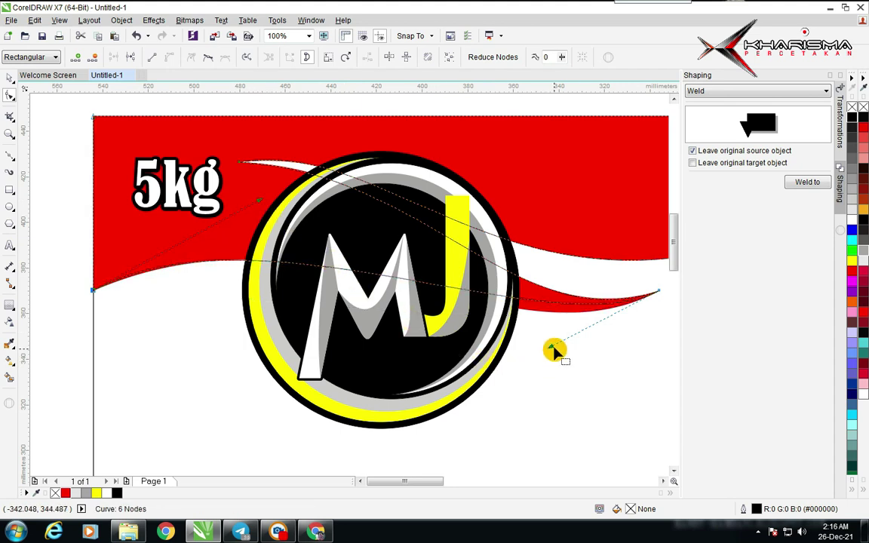
drag(553, 349, 547, 367)
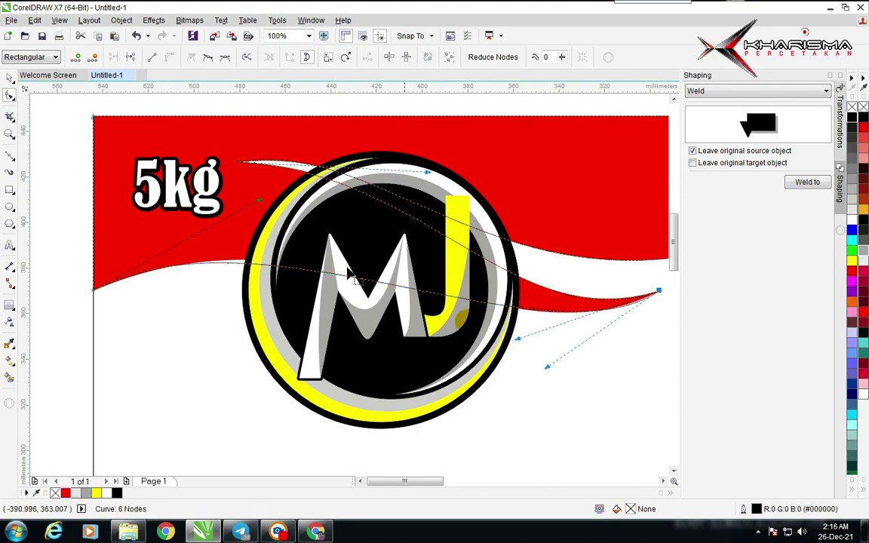
drag(261, 201, 268, 191)
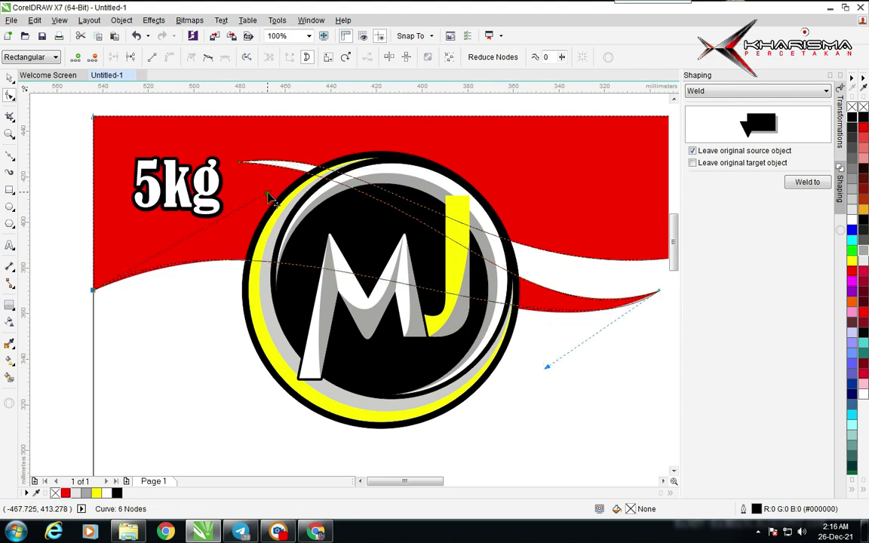
Step: Select the traced banner outline together with the label's border rectangle and move both onto the blank page
key(space)
scroll(269, 208, down, 2)
shift+click(344, 340)
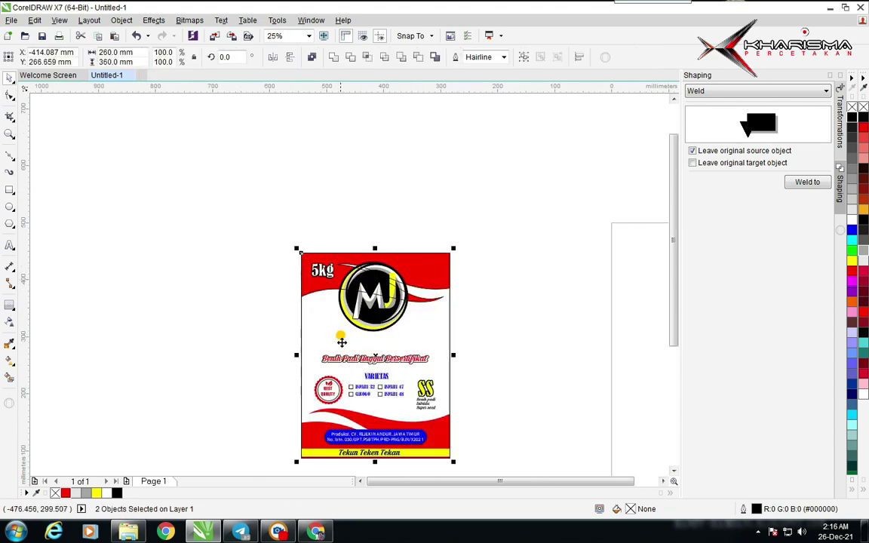
scroll(345, 343, down, 1)
drag(340, 272, 496, 276)
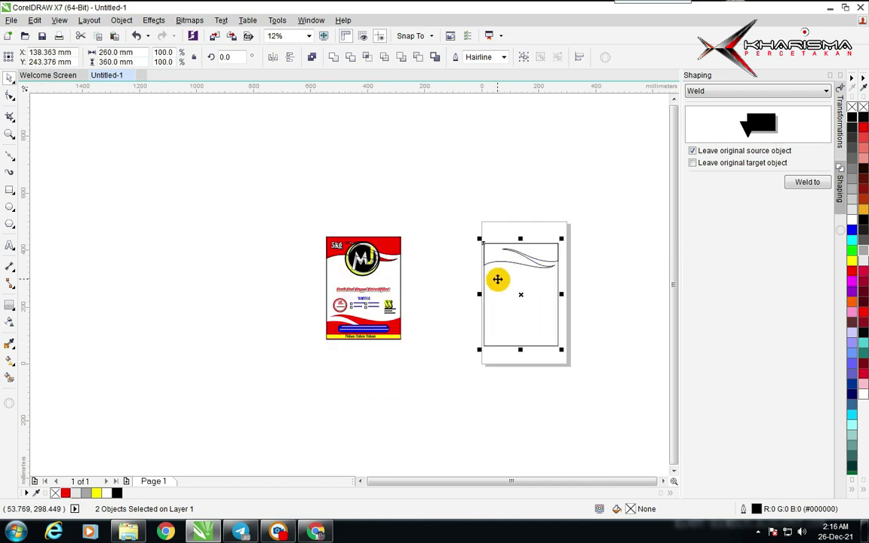
key(ctrl+z)
drag(338, 273, 499, 280)
Step: Make a vertically mirrored copy of the banner outline and align it to the bottom edge of the border rectangle
scroll(489, 252, up, 1)
click(395, 261)
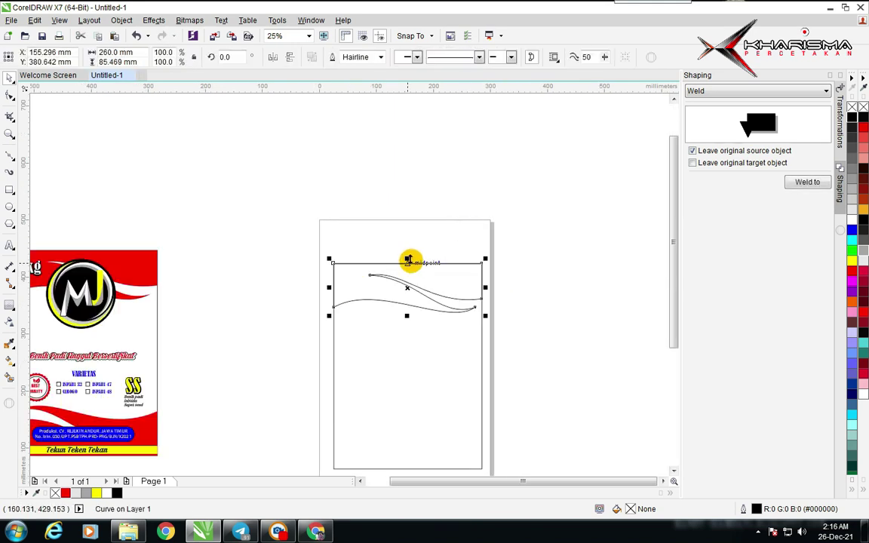
drag(408, 259, 412, 318)
right_click(412, 318)
shift+click(389, 436)
scroll(389, 435, down, 1)
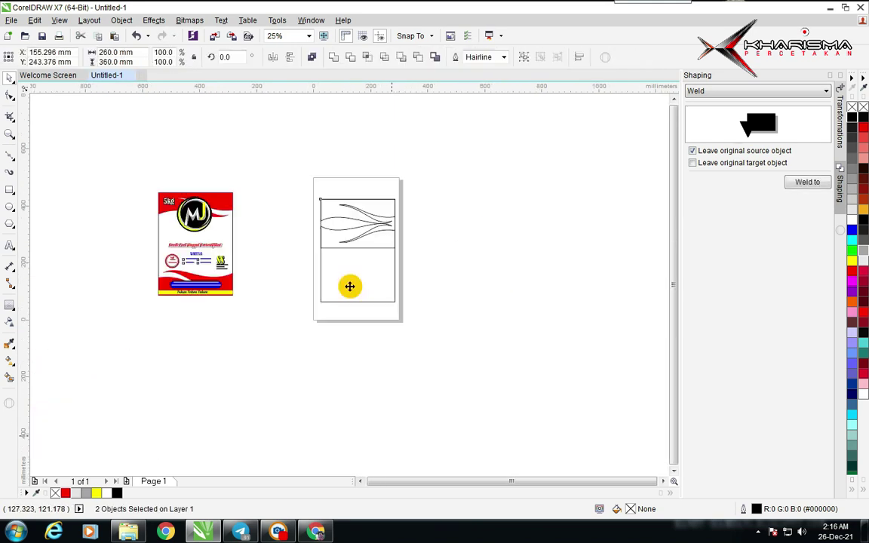
scroll(350, 286, up, 1)
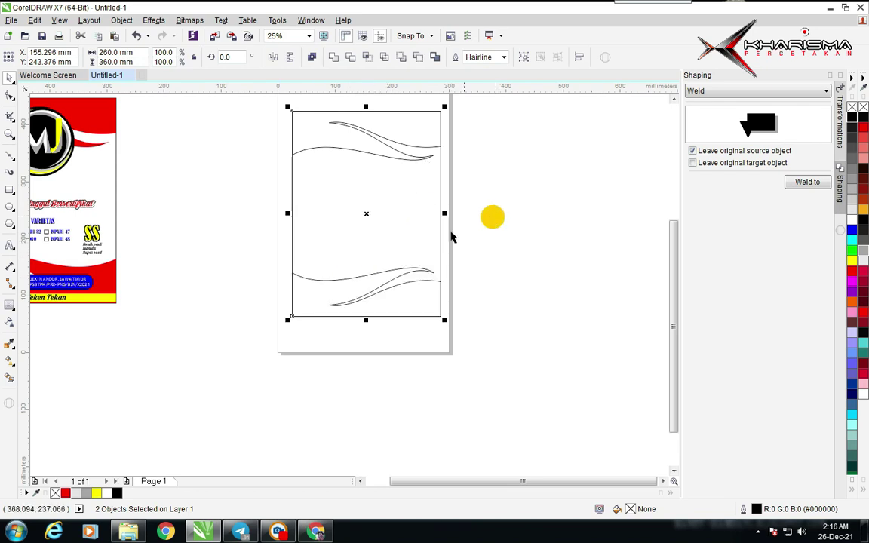
Step: Mirror the bottom banner outline horizontally
click(434, 117)
click(322, 304)
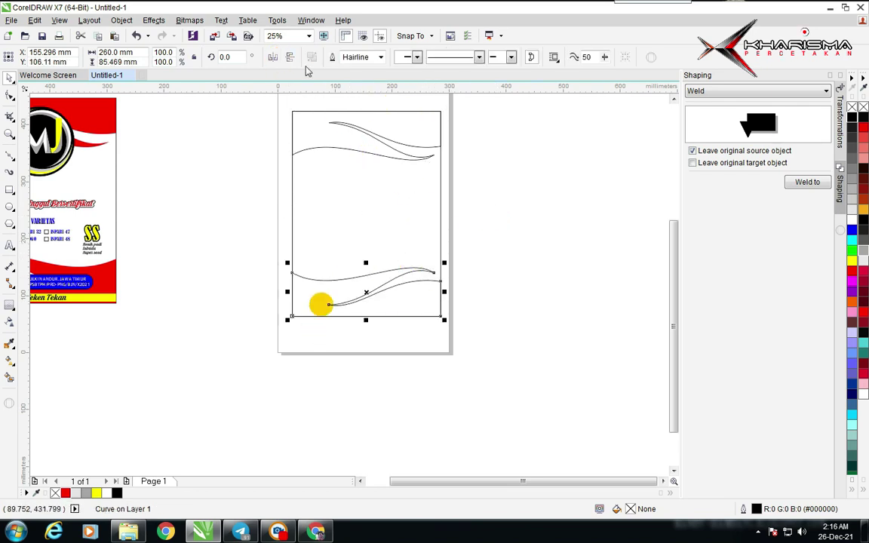
click(272, 58)
click(247, 185)
Step: Fill the top and bottom banner shapes with red (#FF0000)
click(377, 296)
shift+click(321, 138)
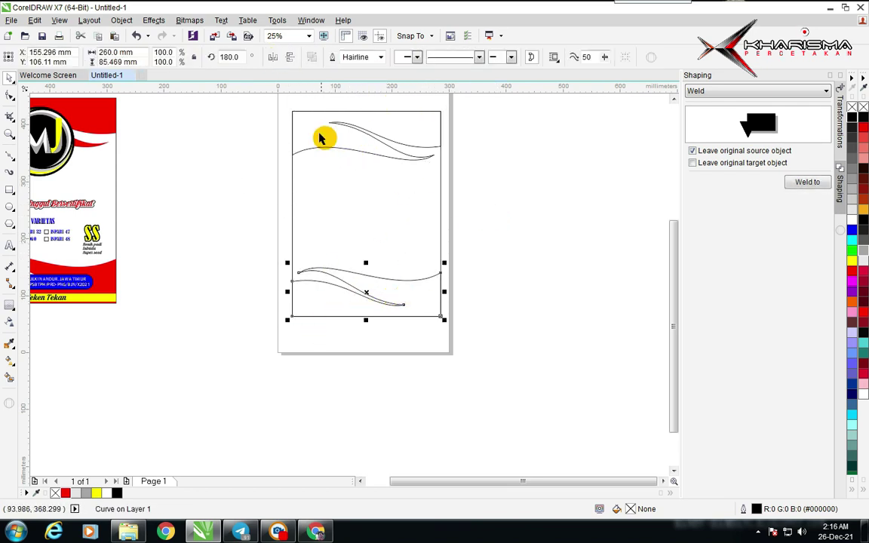
click(66, 494)
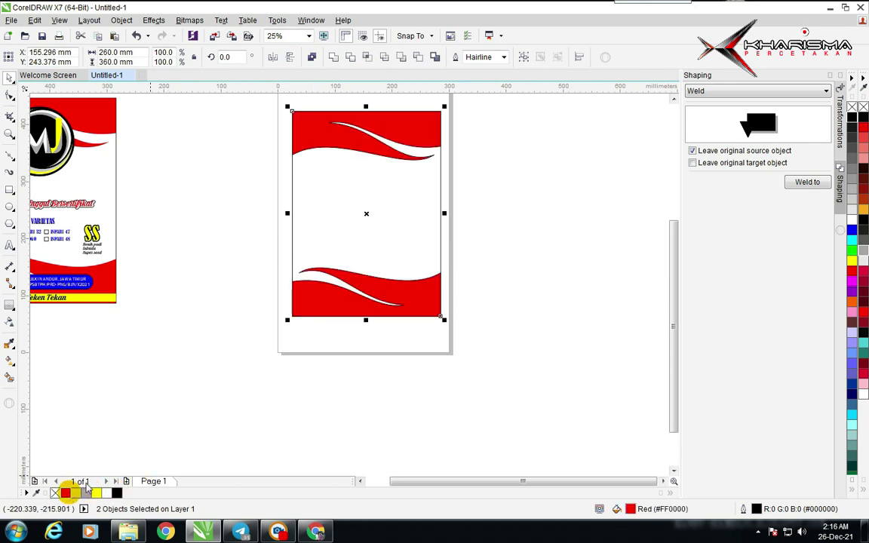
click(200, 386)
Step: Draw a circle about 150 mm in diameter in the empty area beside the reference label
scroll(134, 242, down, 1)
scroll(196, 247, up, 1)
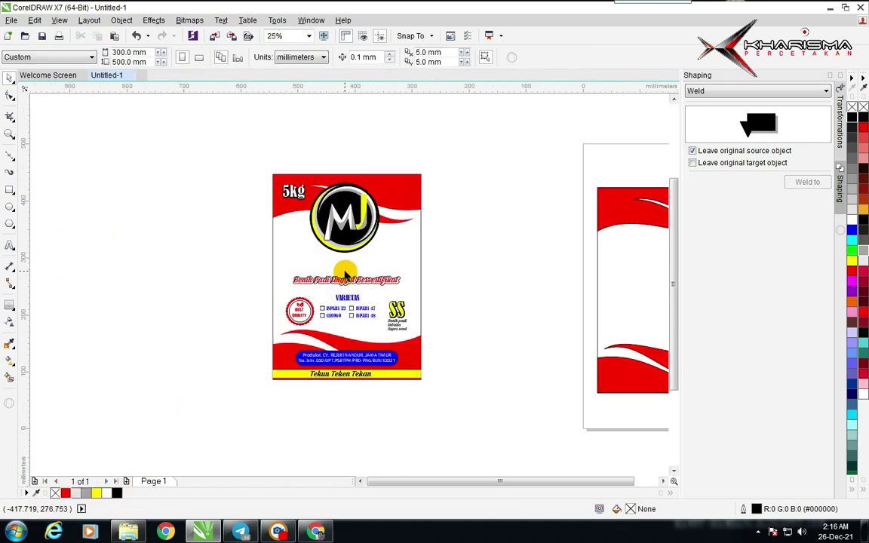
click(9, 207)
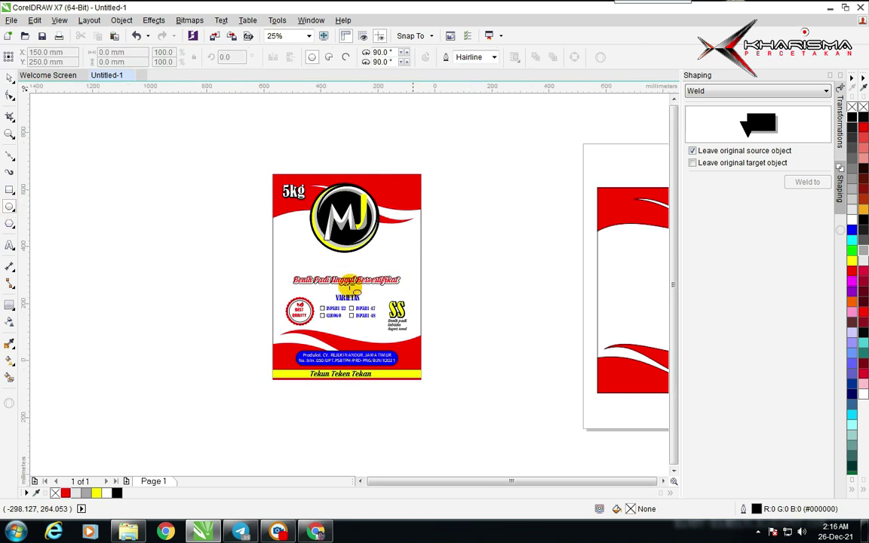
scroll(475, 255, up, 2)
drag(452, 171, 604, 341)
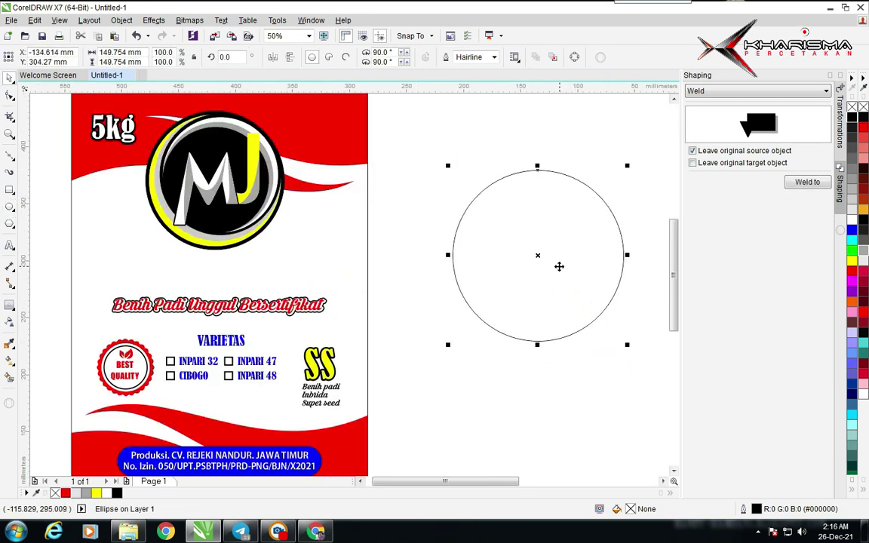
Step: Reduce the circle to about 133 mm in diameter and add an offset copy about 120 mm across toward its upper right
drag(559, 266, 509, 276)
drag(578, 175, 560, 194)
drag(511, 260, 529, 236)
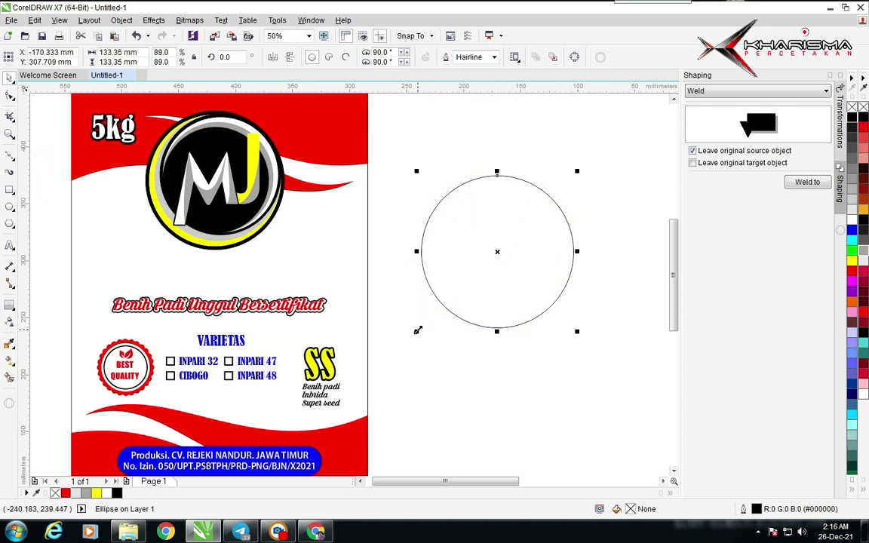
drag(417, 330, 434, 315)
scroll(434, 311, up, 1)
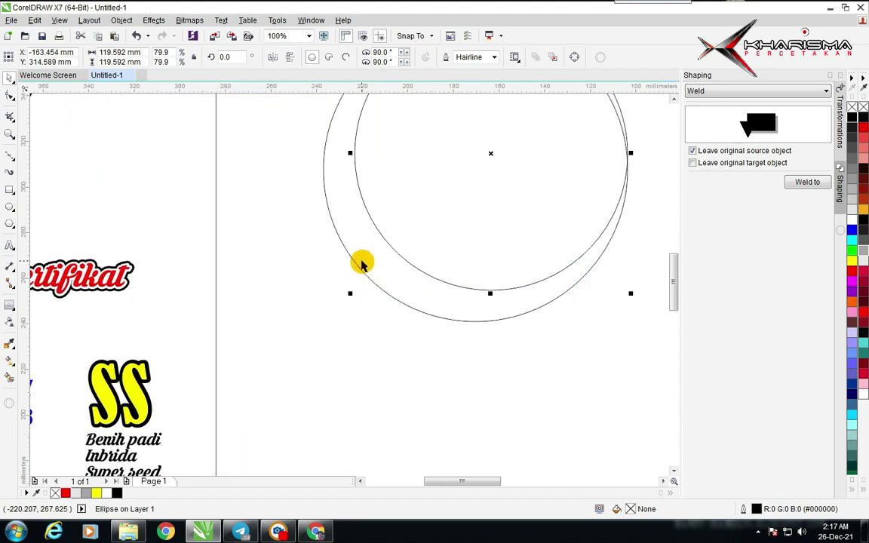
Step: Trim the larger circle with the smaller one and delete the smaller circle, leaving a crescent
shift+click(362, 261)
click(352, 59)
click(285, 164)
click(400, 187)
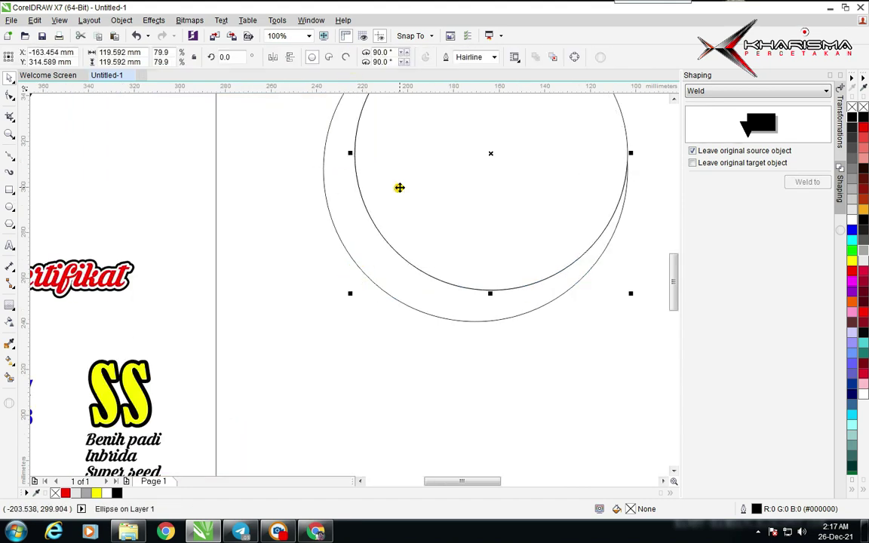
key(Delete)
scroll(393, 211, down, 1)
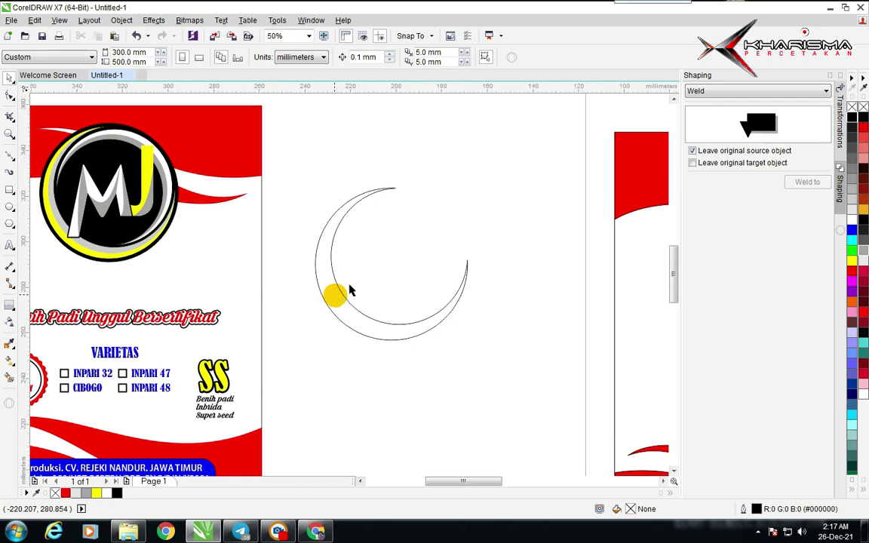
Step: Make a scaled-down copy of the crescent about 127 mm wide, offset toward the upper right
scroll(349, 288, up, 1)
click(348, 287)
drag(309, 382, 322, 378)
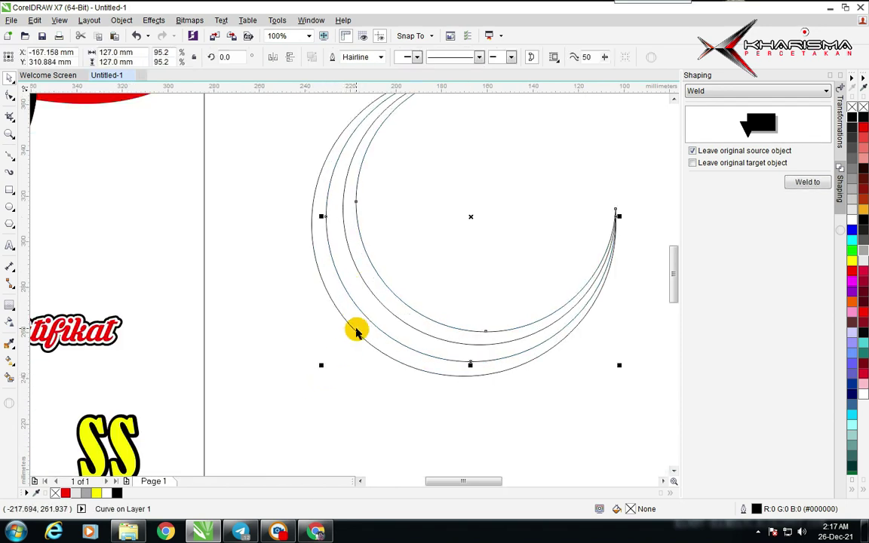
Step: Fill the outer crescent with yellow (#FFFF00) and the inner crescent with gray (#A7A5A6)
click(310, 303)
click(349, 320)
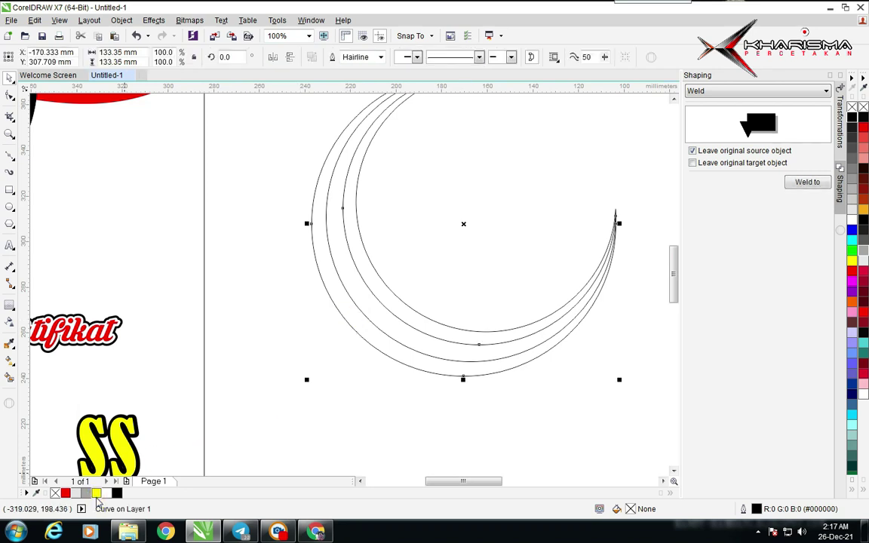
click(96, 493)
click(331, 397)
click(389, 298)
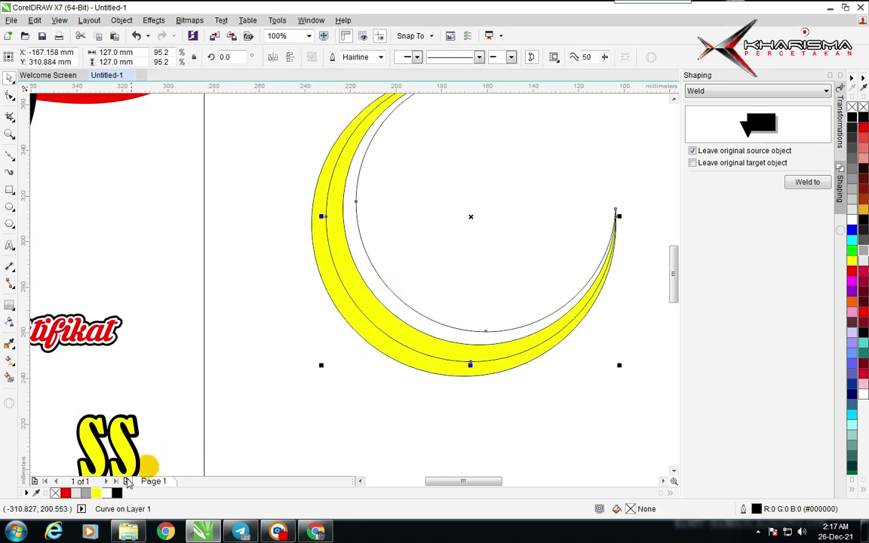
click(76, 492)
Step: PowerClip the gray crescent inside the yellow crescent
click(369, 340)
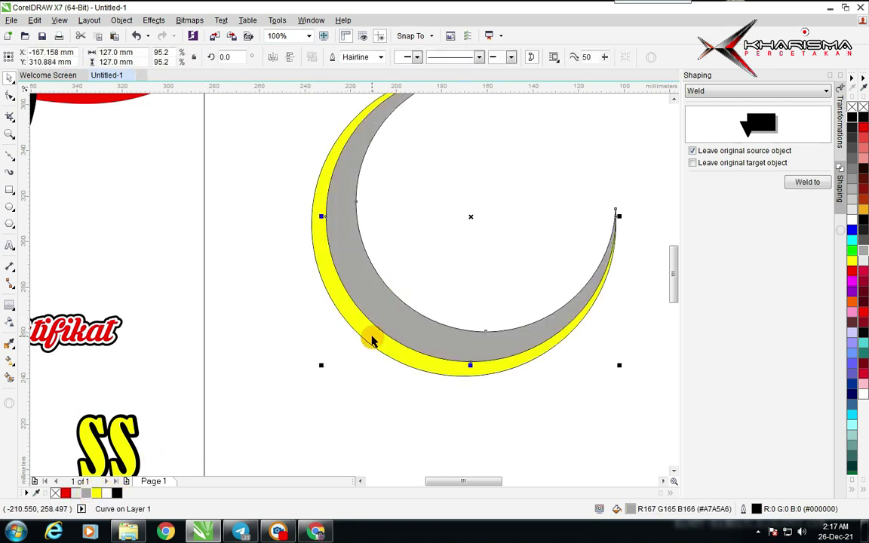
right_click(389, 332)
click(440, 212)
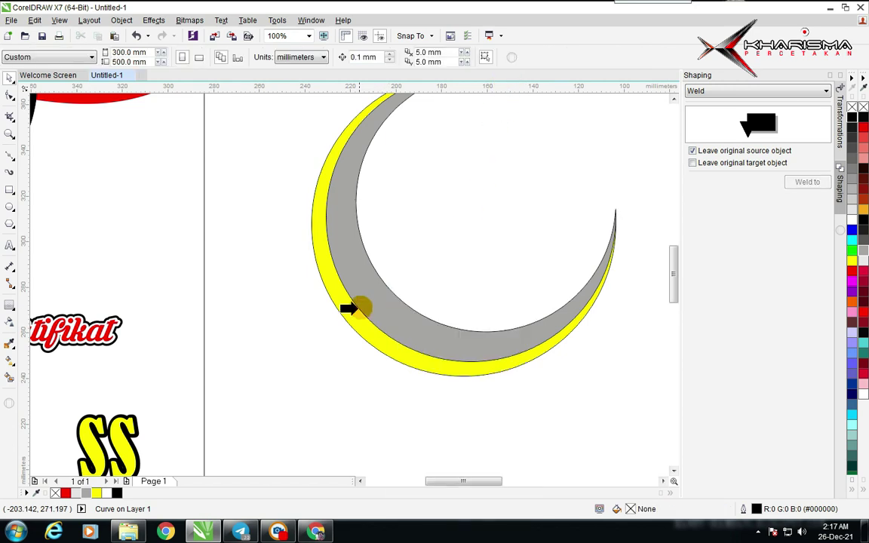
click(358, 308)
click(305, 316)
click(365, 291)
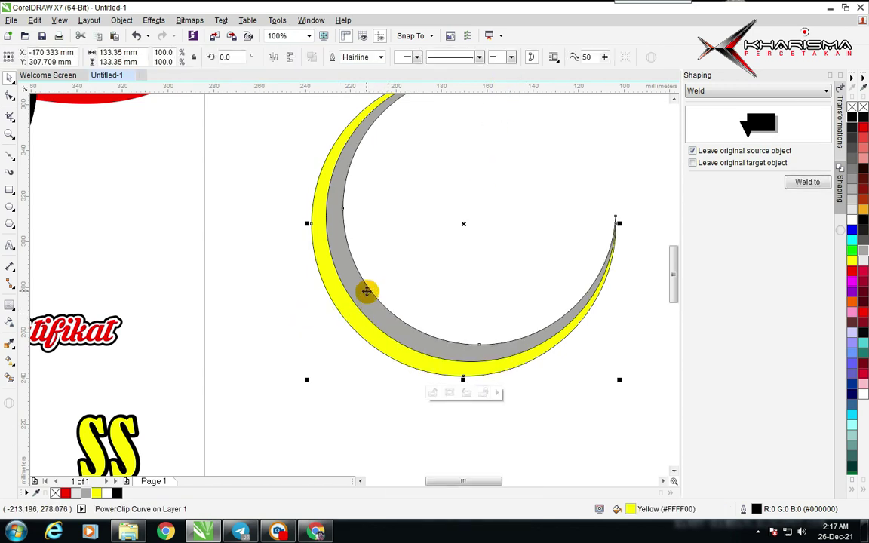
Step: Create a copy of the two-tone crescent rotated by 195° and scale it to about 114 mm wide inside the original
scroll(349, 286, down, 2)
click(345, 292)
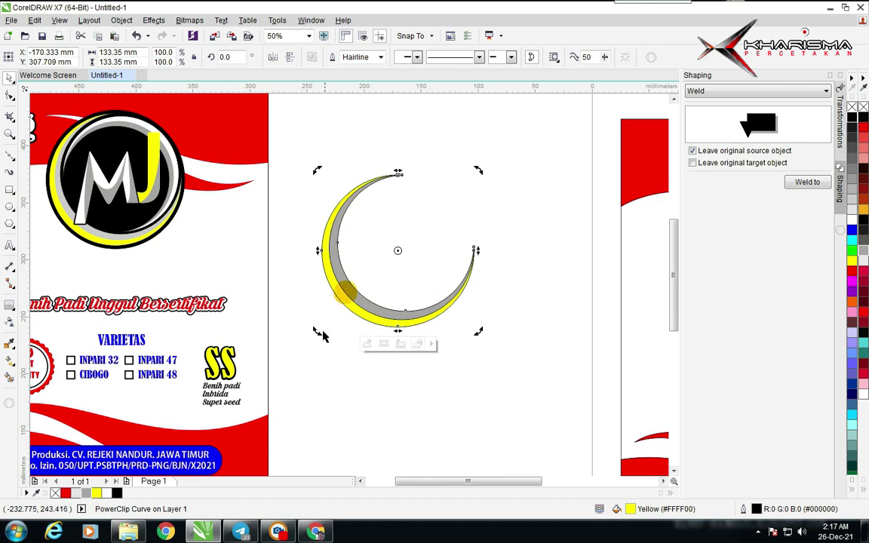
drag(318, 333, 445, 192)
click(507, 170)
click(456, 214)
drag(320, 329, 370, 267)
scroll(350, 287, up, 2)
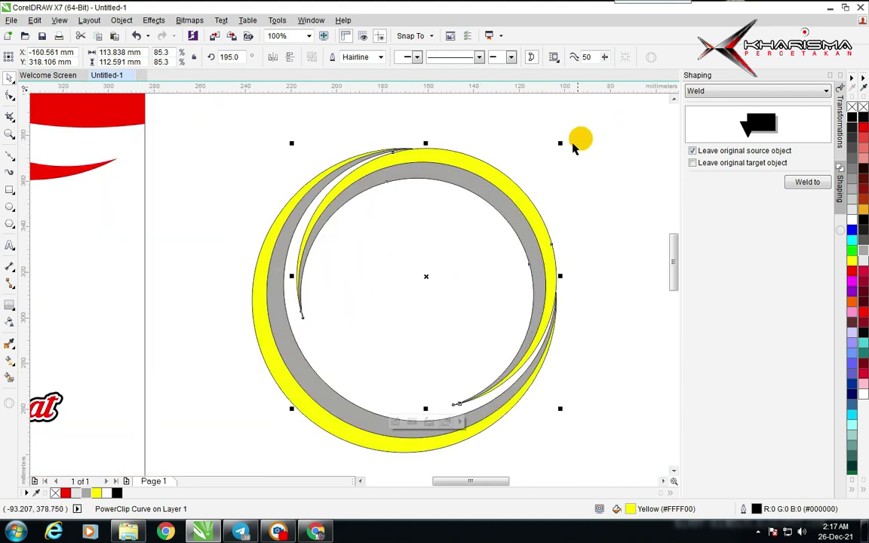
Step: Adjust the rotated crescent to about 115 mm wide so it nests inside the larger crescent
drag(561, 143, 555, 150)
key(ctrl+z)
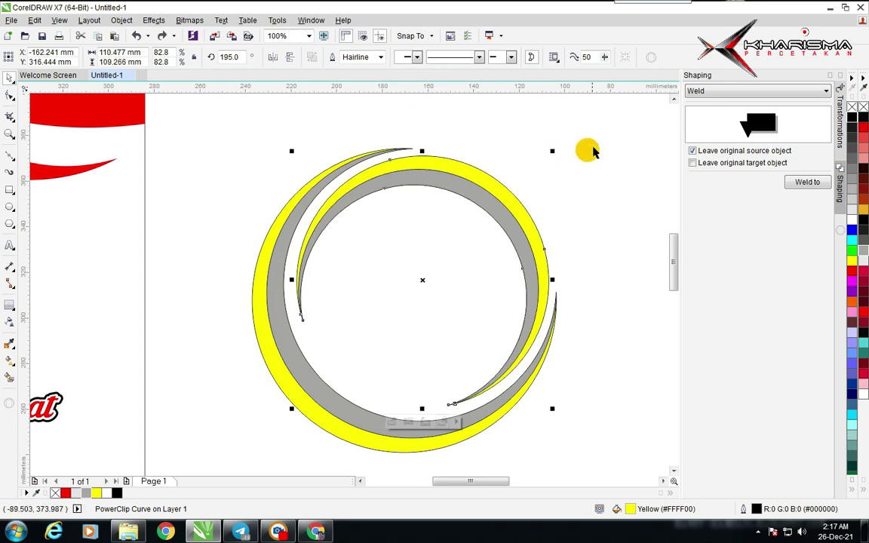
click(594, 148)
scroll(518, 175, down, 1)
drag(337, 297, 263, 292)
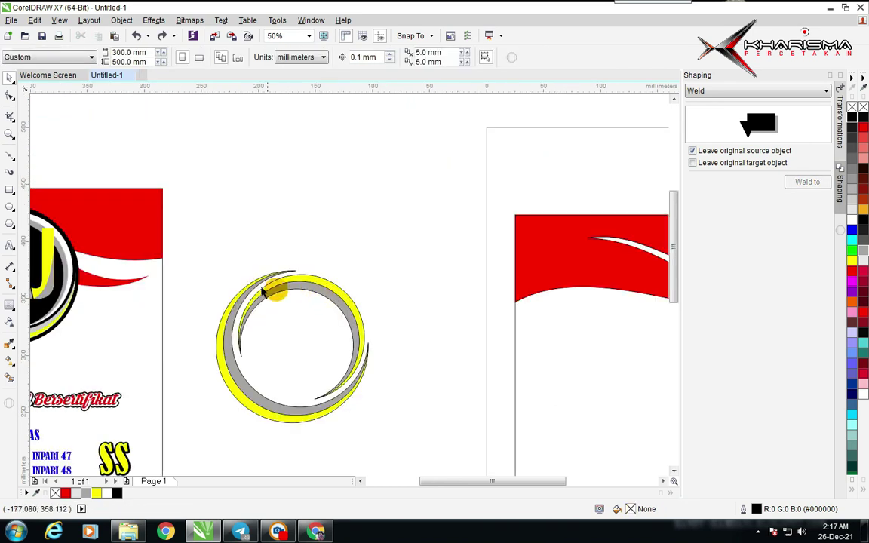
click(322, 295)
scroll(322, 295, up, 2)
drag(433, 240, 437, 236)
scroll(177, 388, down, 1)
scroll(350, 295, up, 1)
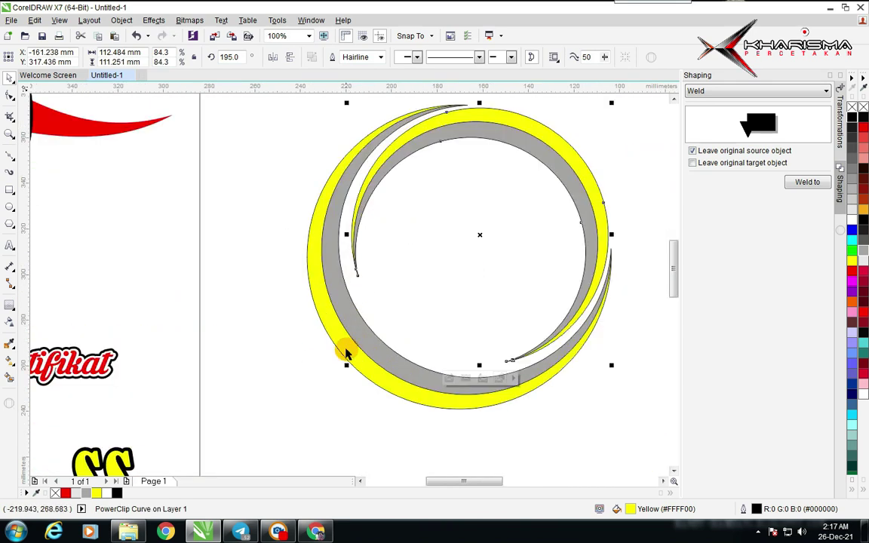
drag(345, 364, 340, 382)
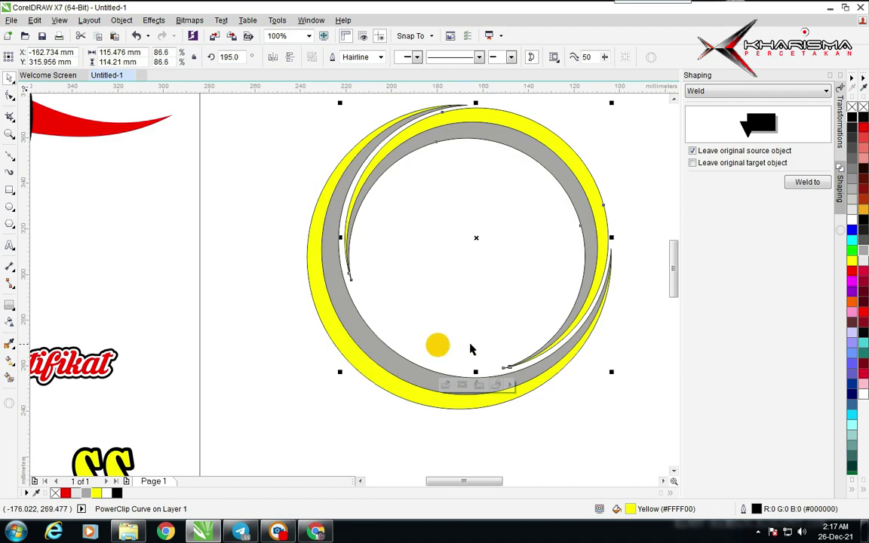
click(280, 263)
Step: Draw a circle about 154 mm in diameter, move it over the crescents and fill it with black
scroll(280, 263, down, 2)
click(10, 206)
drag(260, 182, 348, 270)
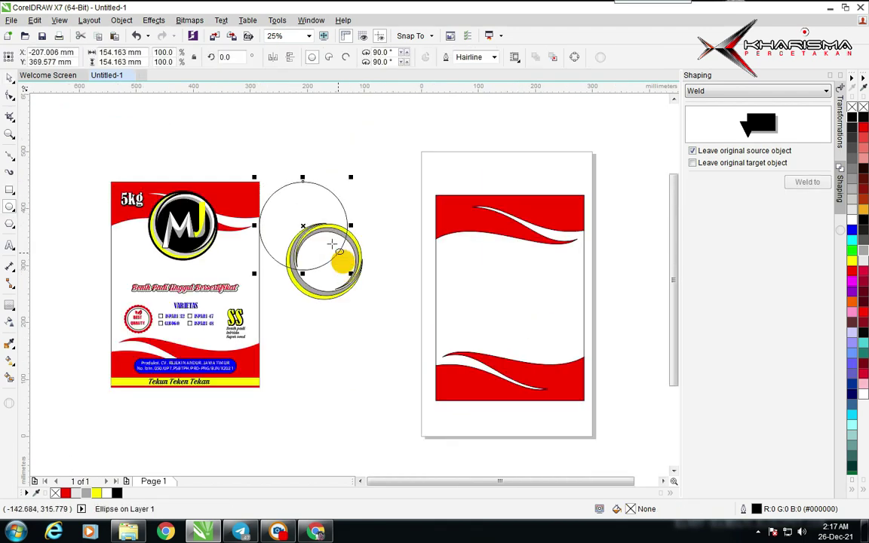
key(space)
drag(312, 214, 339, 255)
scroll(326, 225, up, 1)
drag(411, 315, 432, 227)
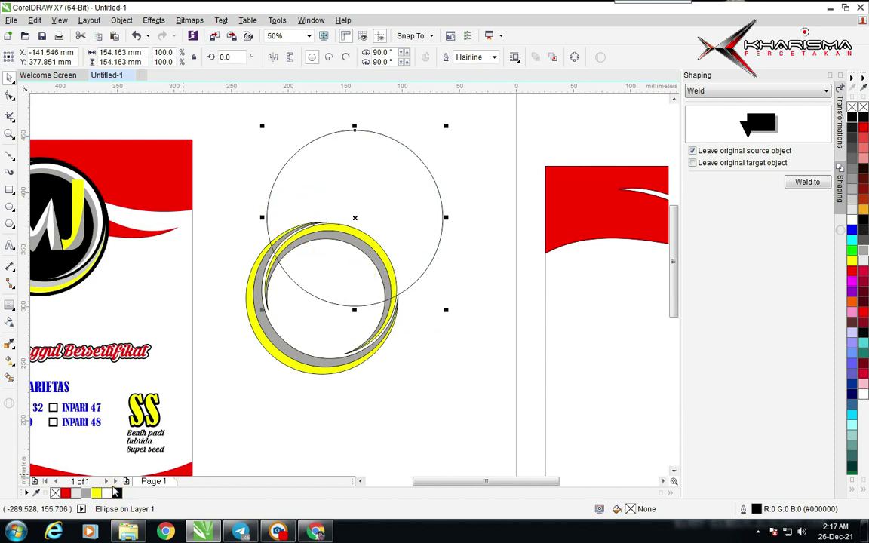
click(117, 493)
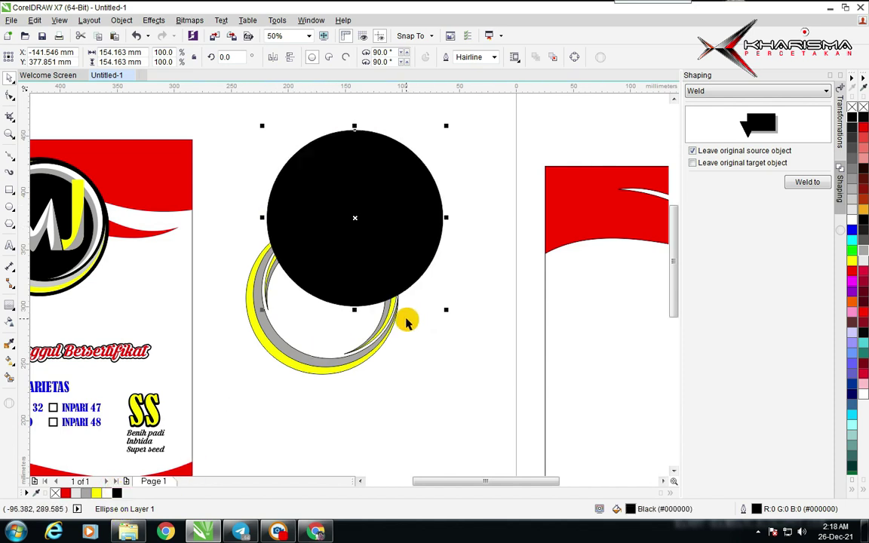
Step: Send the black circle behind the crescents and centre the grouped crescents on it
key(shift+Page_Down)
drag(224, 220, 427, 381)
key(ctrl+g)
shift+click(406, 208)
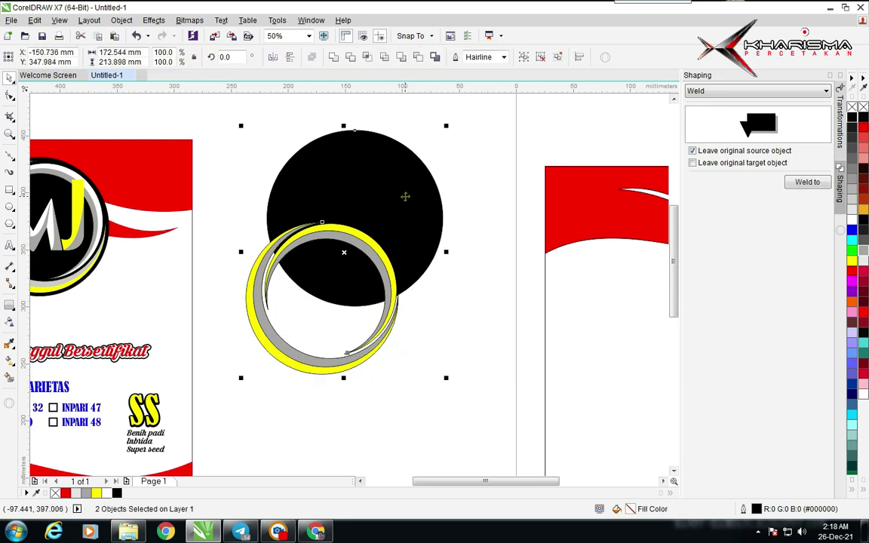
key(c)
key(e)
Step: Shrink the black circle around its centre to about 139 mm in diameter
click(395, 176)
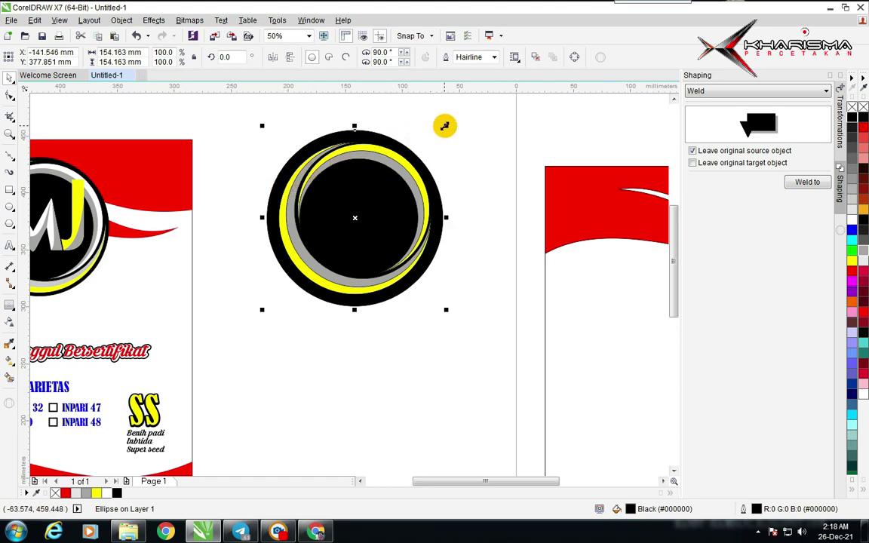
drag(446, 126, 442, 134)
scroll(413, 150, up, 1)
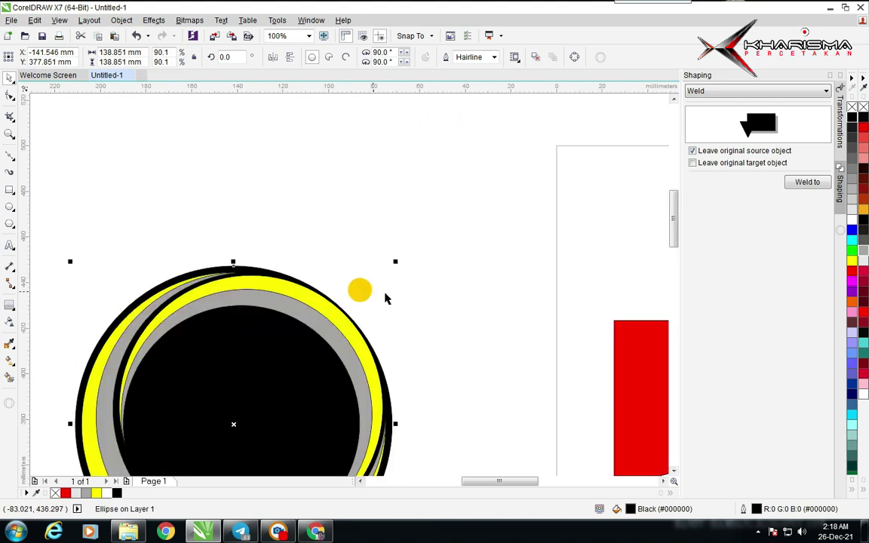
click(408, 298)
scroll(408, 298, down, 1)
scroll(346, 289, up, 1)
scroll(347, 288, down, 1)
scroll(346, 293, up, 2)
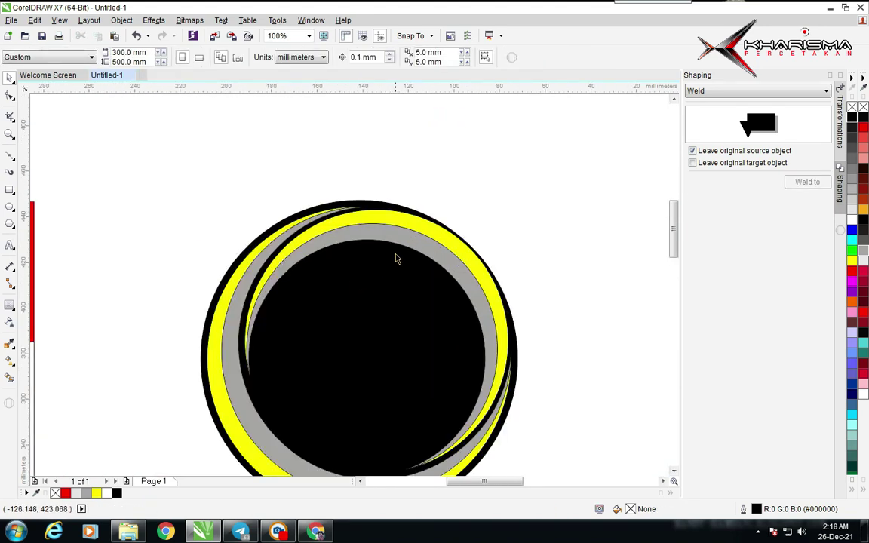
Step: Enlarge the black circle slightly to about 140 mm in diameter for a thicker rim around the crescents
click(426, 236)
scroll(344, 279, down, 1)
scroll(350, 281, up, 1)
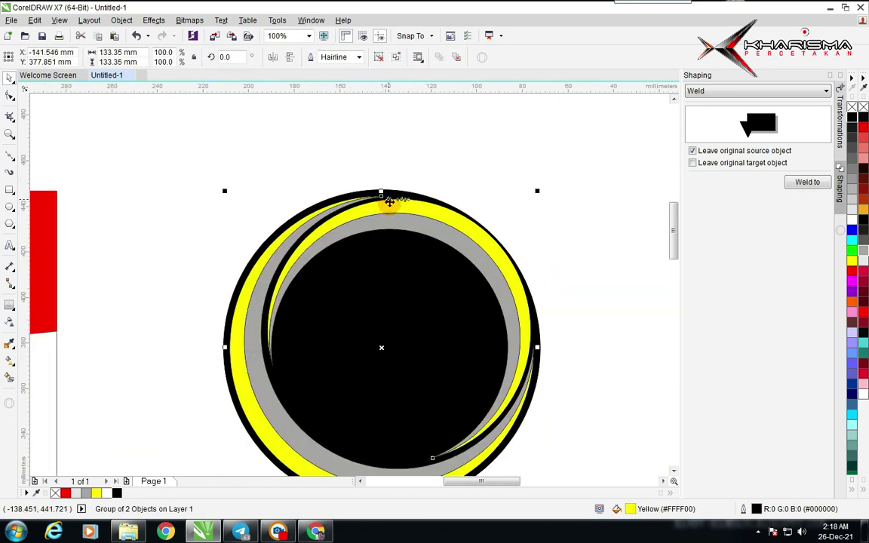
ctrl+click(402, 197)
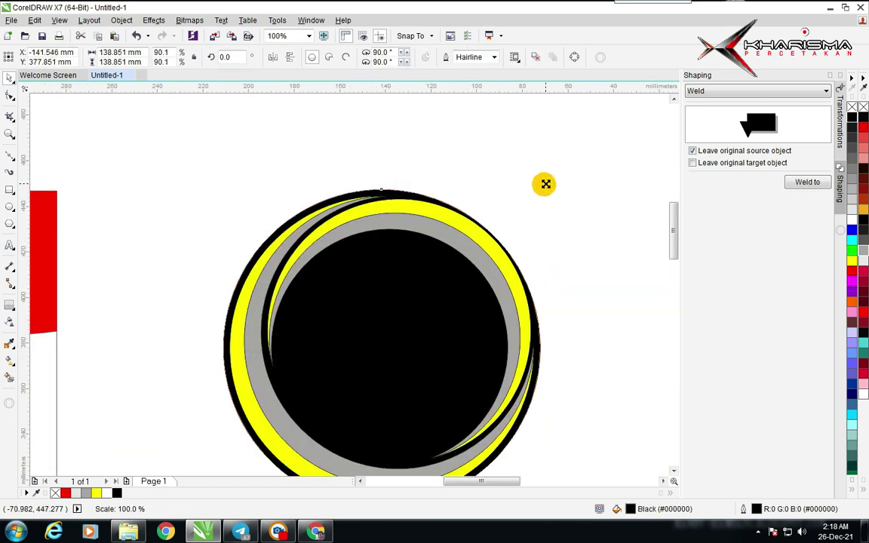
drag(544, 185, 551, 180)
click(543, 160)
scroll(327, 305, down, 1)
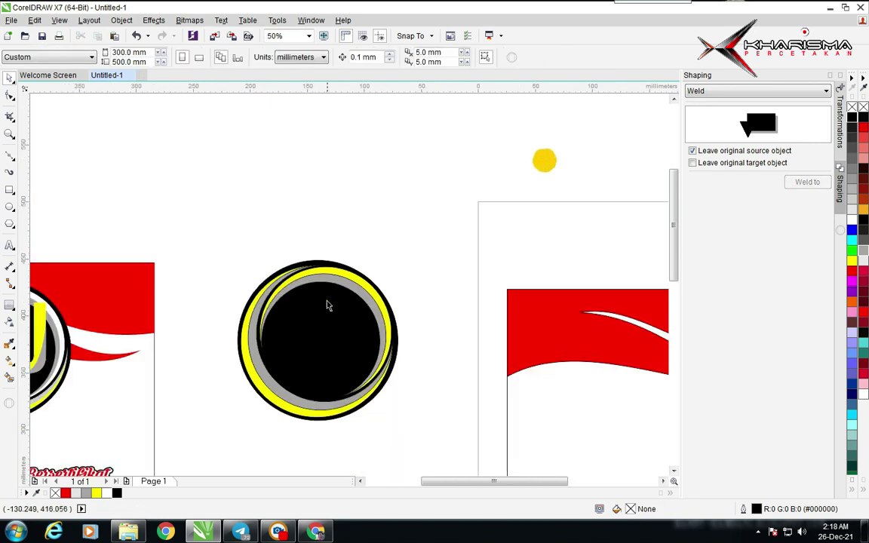
Step: Ungroup the crescents and change the smaller rotated crescent's yellow fill to white
scroll(347, 291, up, 1)
click(400, 243)
click(212, 236)
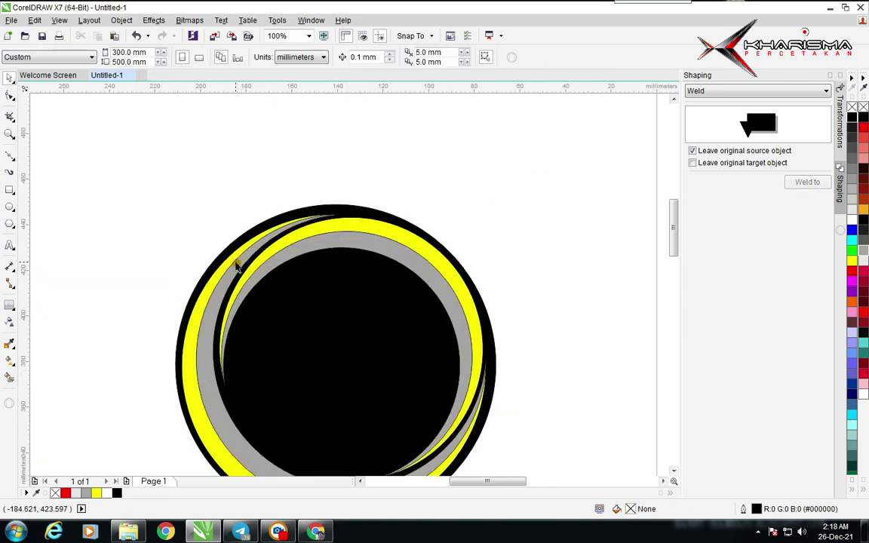
click(388, 260)
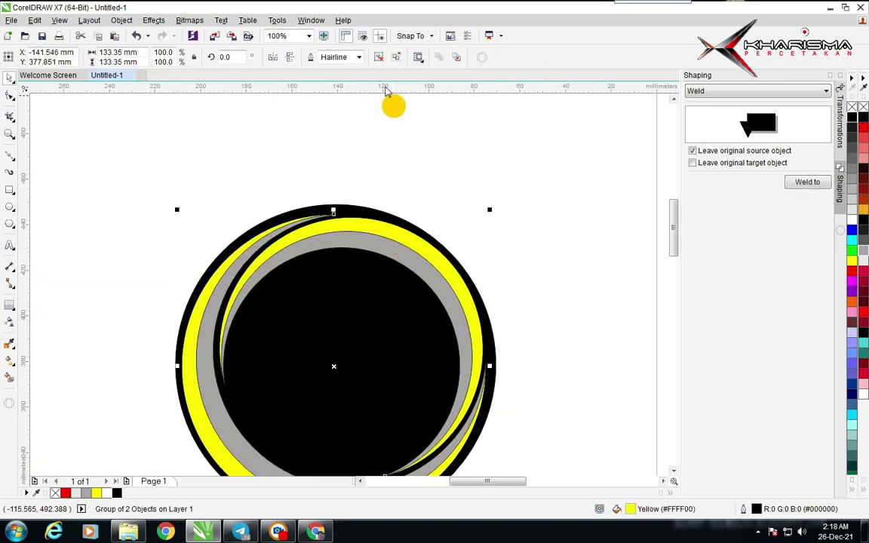
click(437, 192)
click(429, 224)
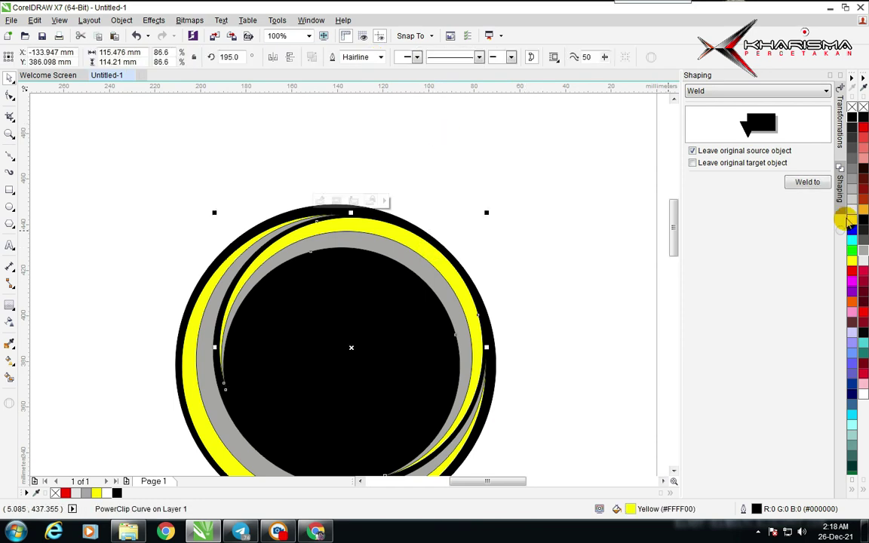
click(852, 221)
click(541, 198)
Step: Move the whole circular emblem onto the new label's upper banner and bring it to the front
scroll(319, 293, down, 2)
drag(260, 250, 387, 378)
drag(329, 321, 499, 348)
scroll(479, 339, up, 1)
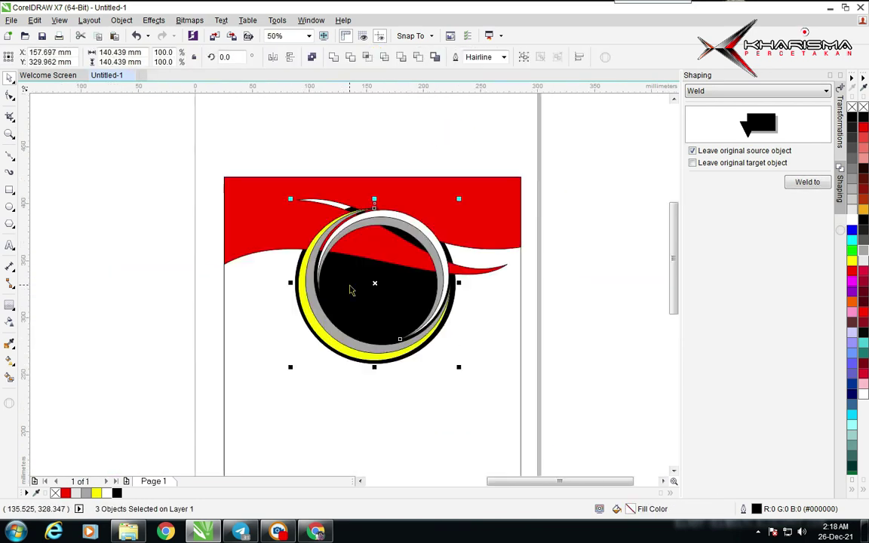
key(shift+Page_Up)
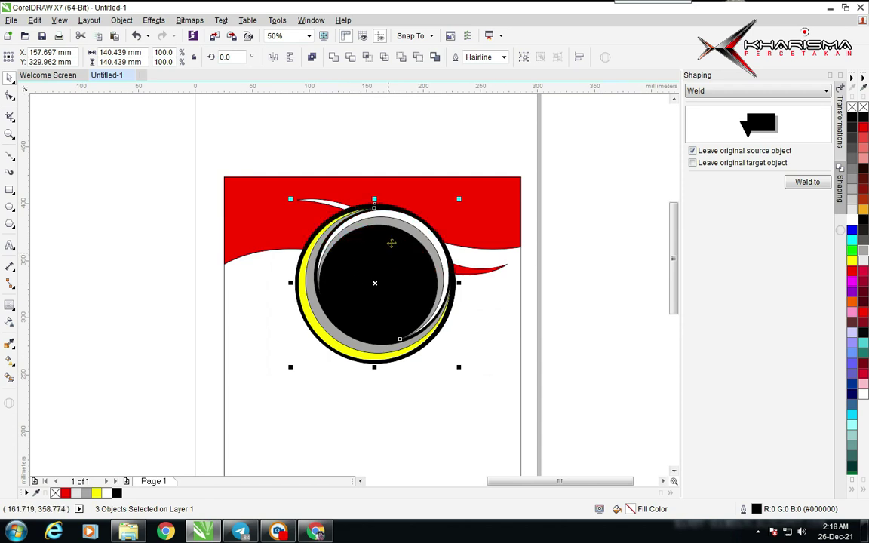
Step: Reduce the emblem to about 132 mm in diameter and try to centre it horizontally on the label border
drag(459, 199, 453, 205)
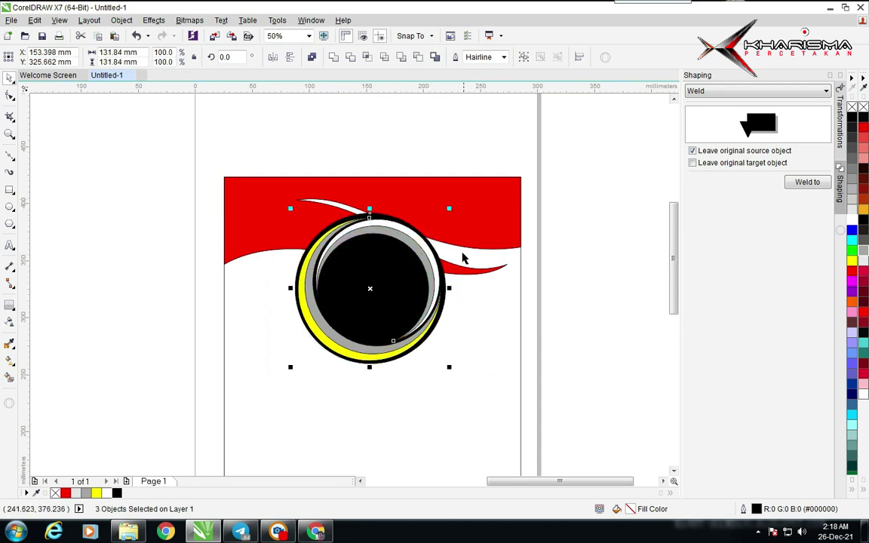
shift+click(476, 321)
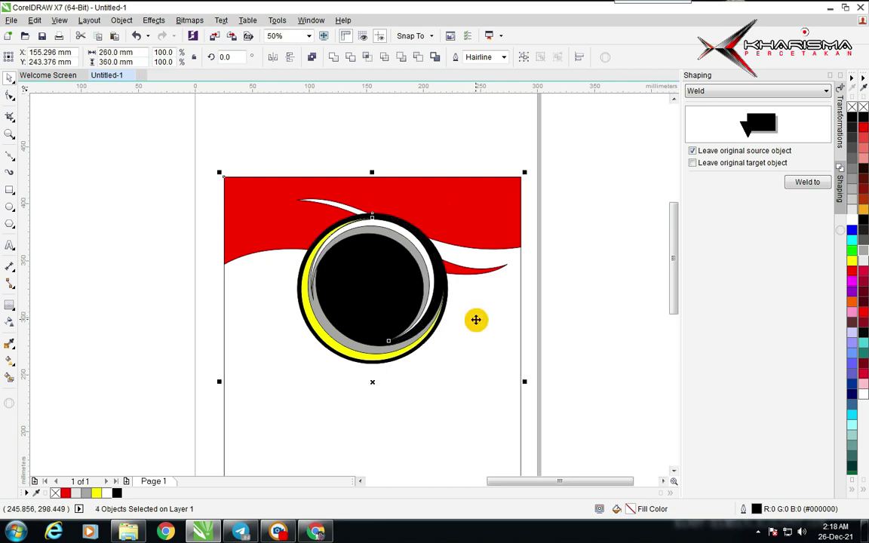
click(572, 281)
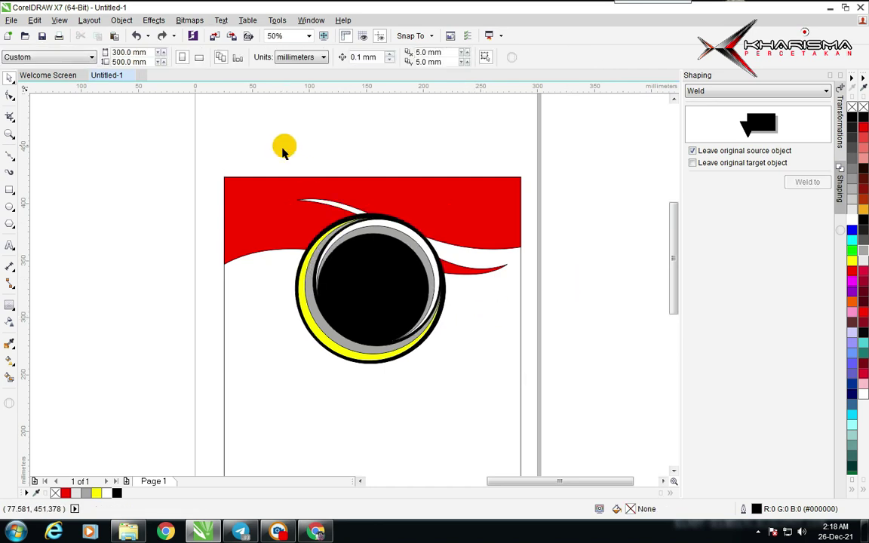
scroll(283, 151, down, 2)
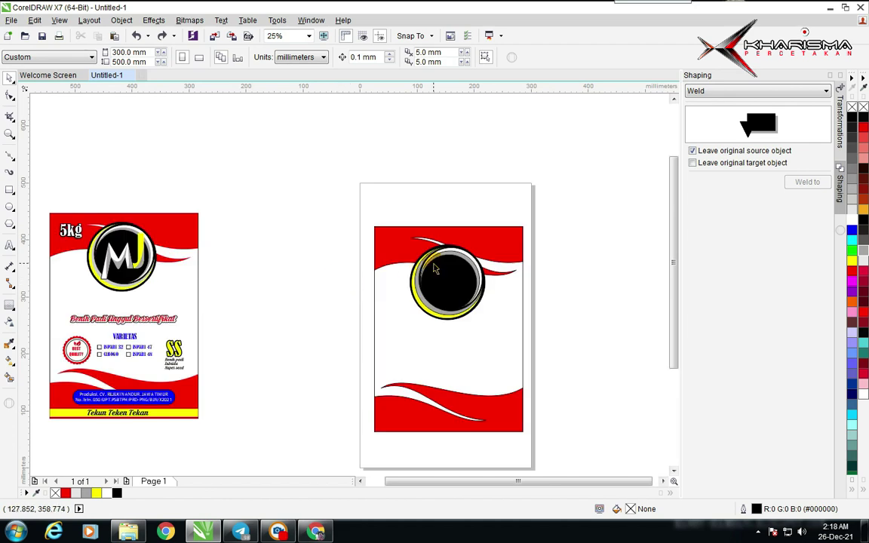
Step: Remove the outlines from the yellow crescent and the white crescent in the circular emblem
scroll(345, 286, up, 2)
scroll(317, 300, up, 2)
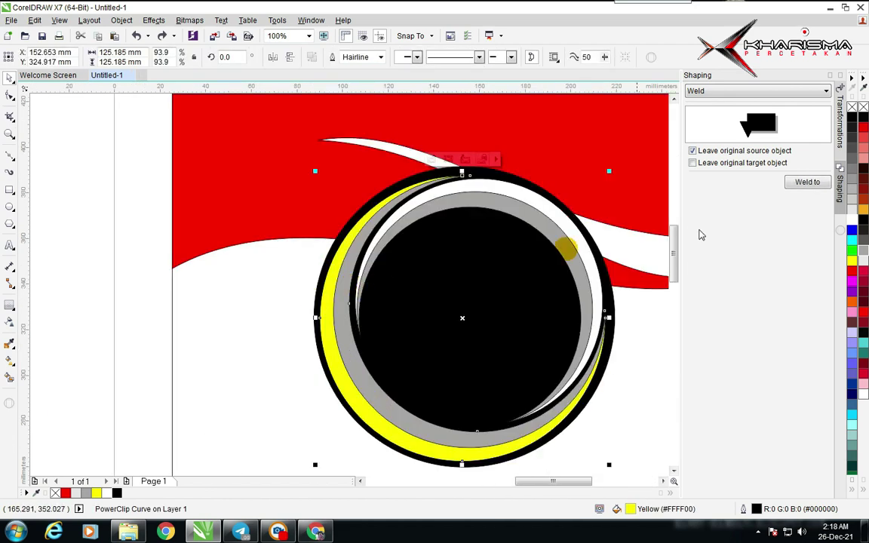
right_click(856, 108)
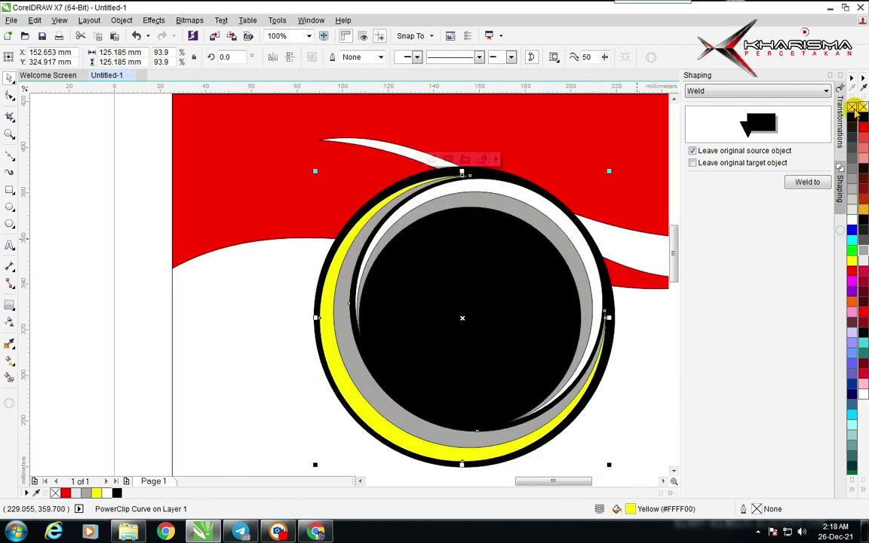
click(640, 225)
click(534, 209)
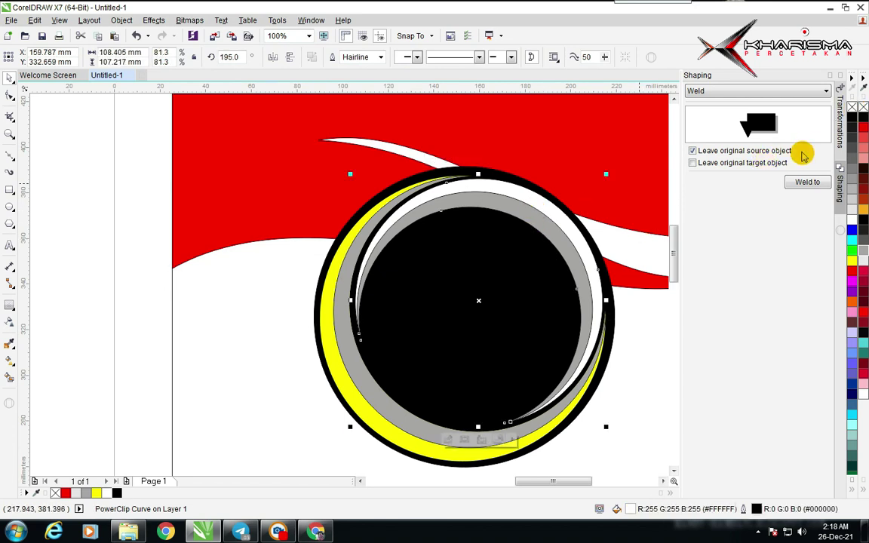
click(623, 344)
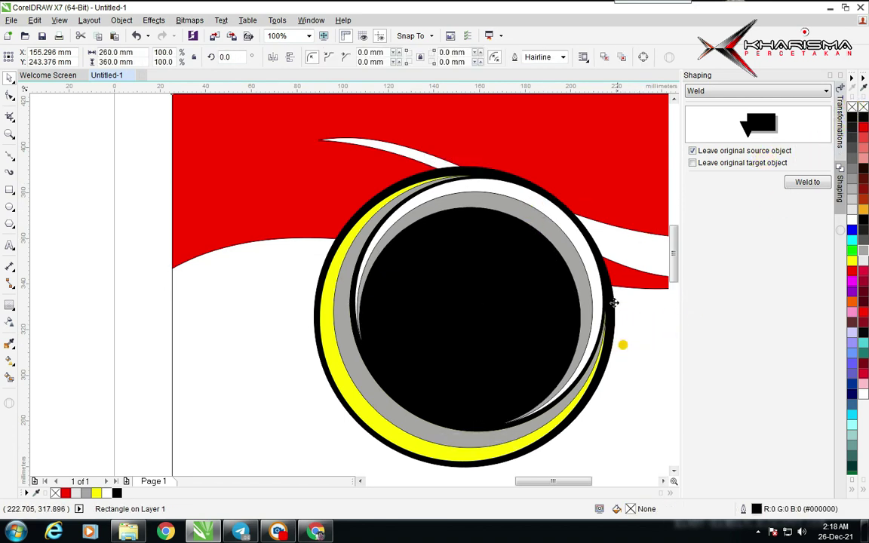
Step: Remove the outline from the gray crescent clipped inside the white crescent and finish editing its PowerClip contents
double_click(595, 272)
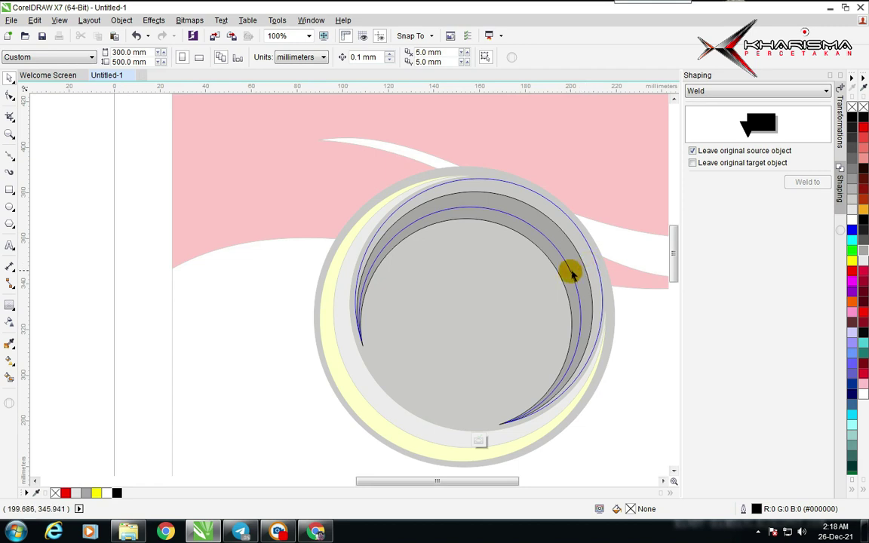
click(571, 273)
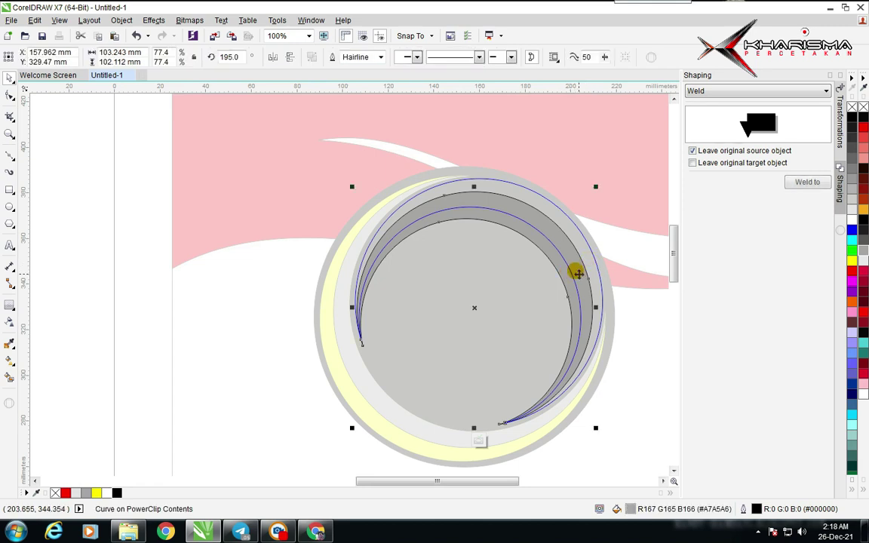
right_click(54, 494)
click(479, 441)
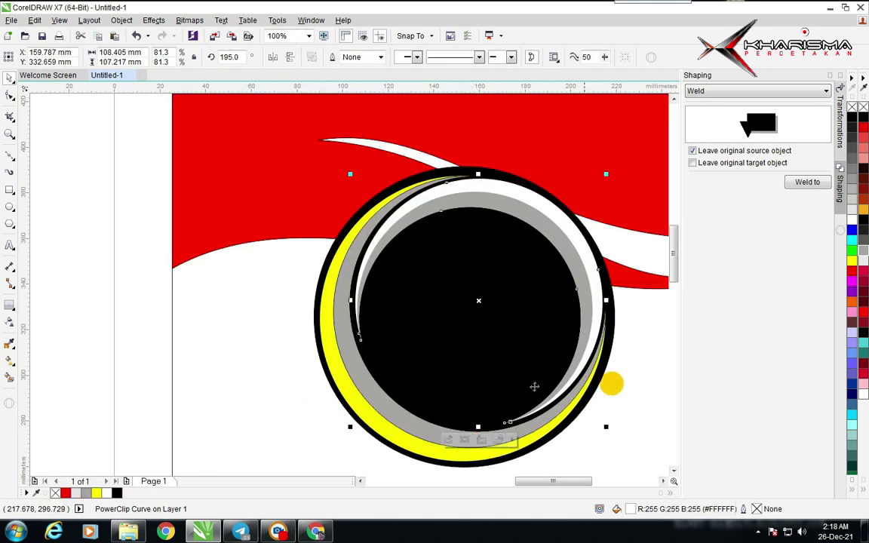
Step: Remove the outline from the gray crescent inside the yellow crescent's PowerClip and finish editing the contents
click(324, 346)
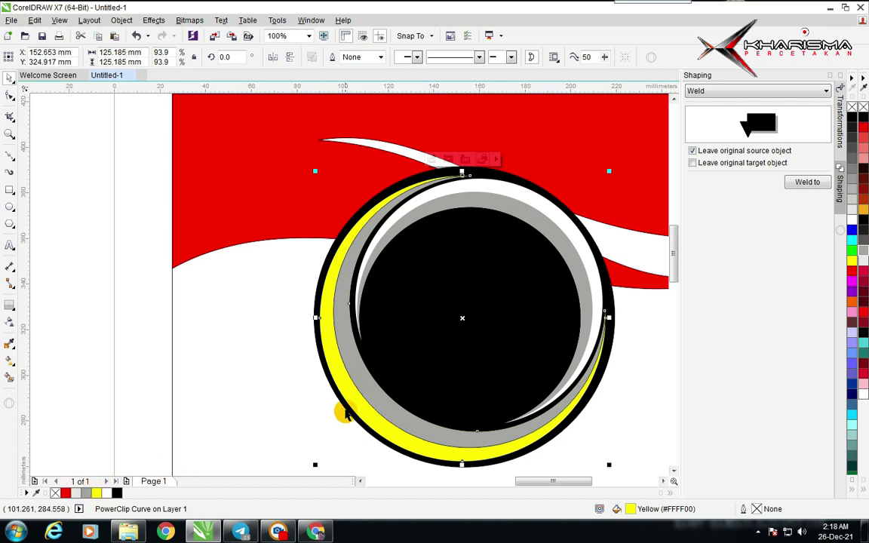
double_click(371, 391)
click(371, 391)
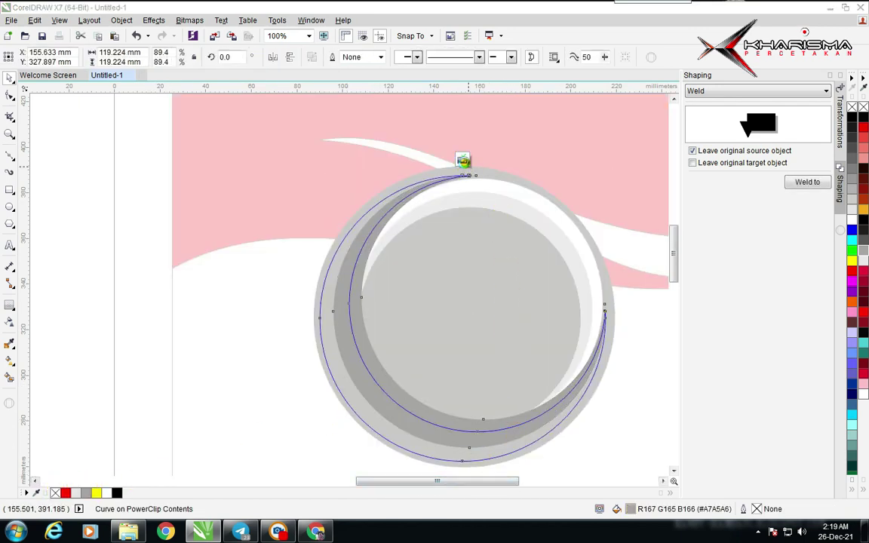
click(464, 161)
drag(283, 294, 351, 295)
scroll(351, 295, down, 2)
click(262, 293)
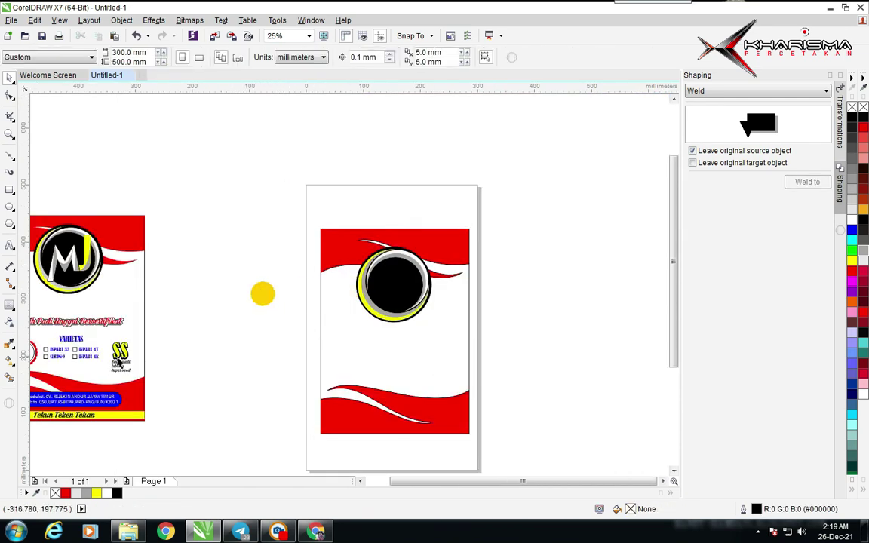
drag(263, 293, 517, 221)
click(9, 225)
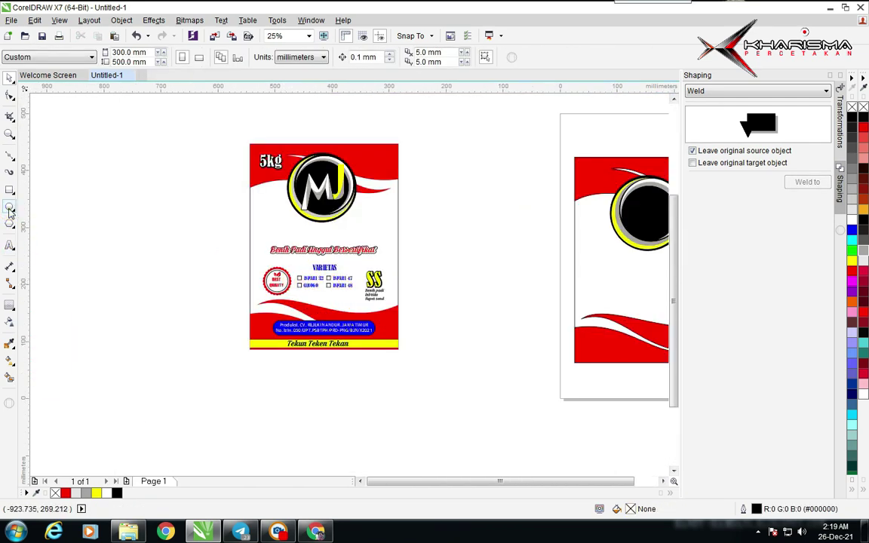
click(10, 208)
scroll(349, 285, up, 2)
scroll(305, 237, up, 2)
drag(306, 237, 394, 342)
key(space)
drag(375, 307, 330, 234)
key(ctrl+z)
key(ctrl+z)
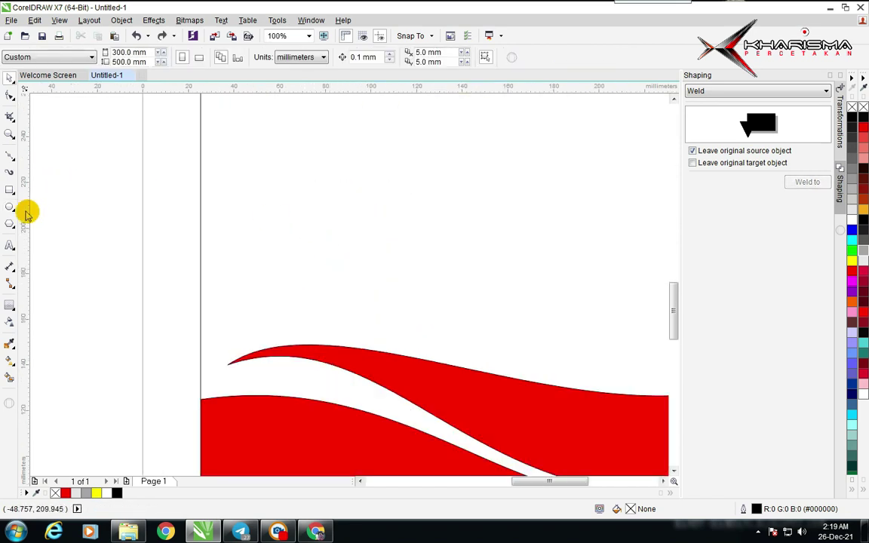
Step: Draw a polygon about 51 mm wide above the new label's lower red banner and set it to 24 sides
click(10, 224)
drag(278, 177, 365, 294)
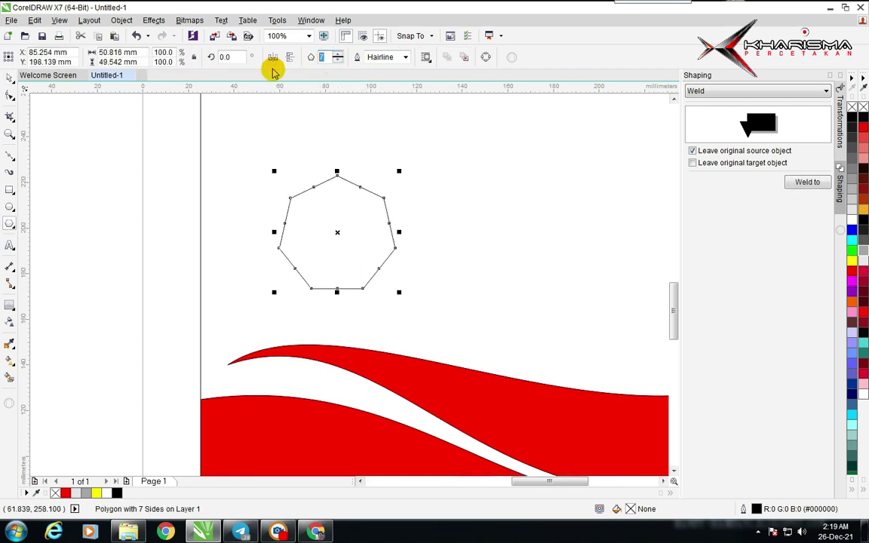
text(24)
key(Return)
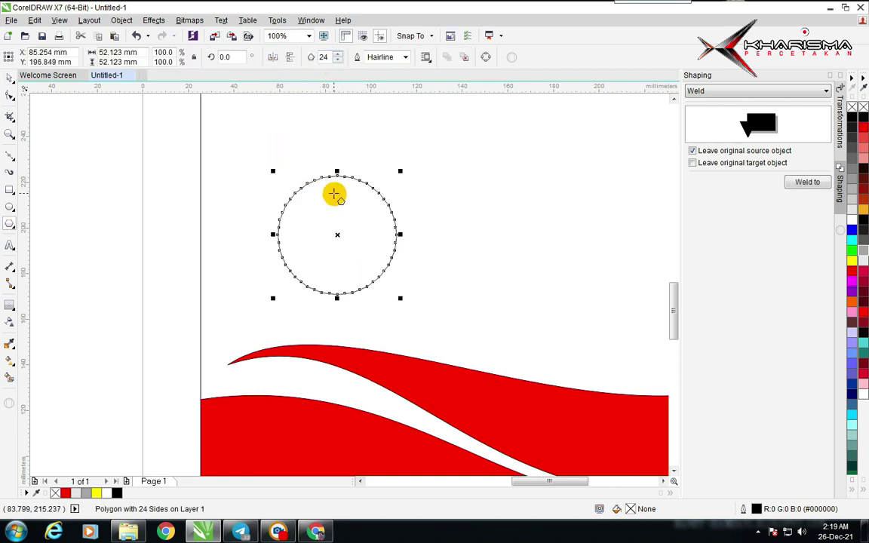
Step: Pull the polygon's topmost node outward about 1.5 mm to give the whole edge a zigzag shape
scroll(340, 212, up, 3)
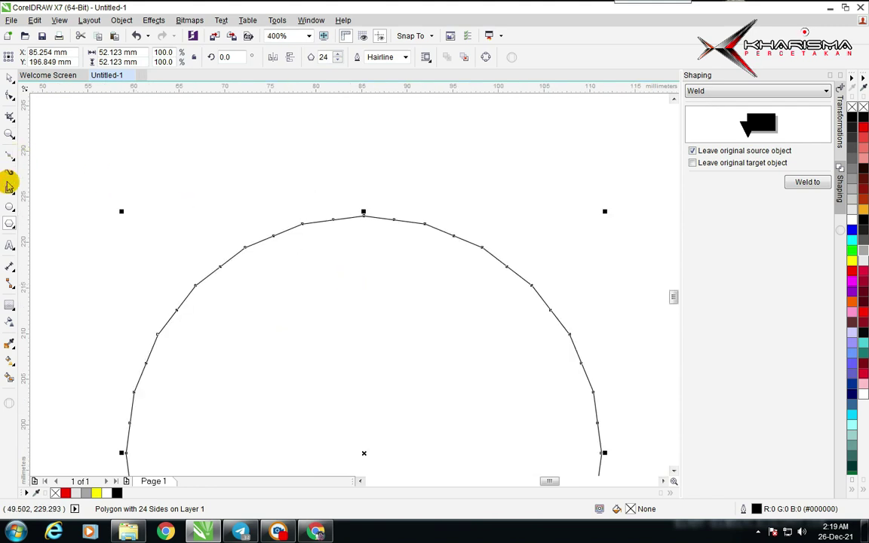
click(9, 91)
scroll(349, 287, up, 1)
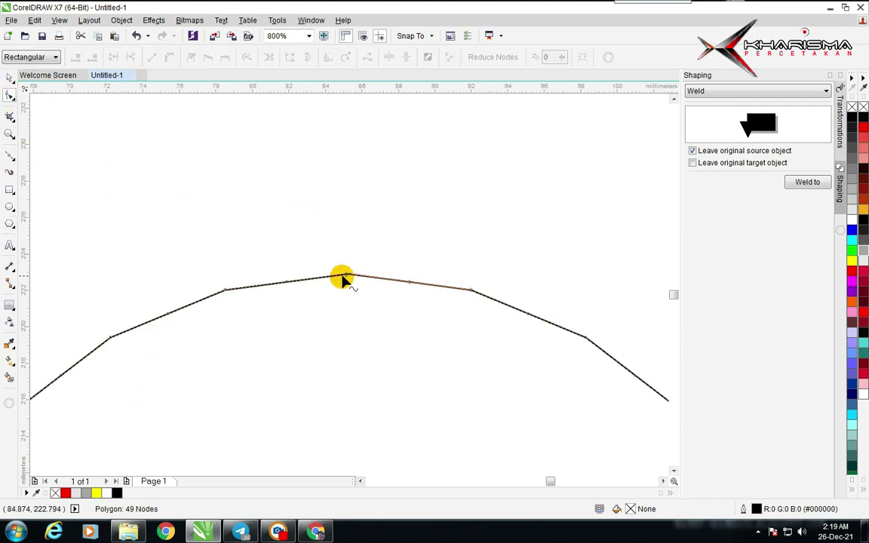
drag(347, 278, 350, 251)
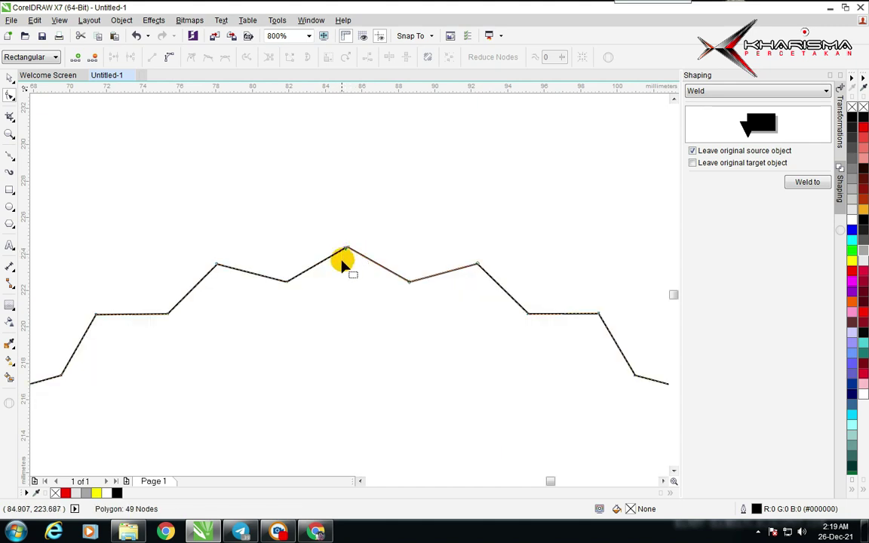
key(space)
key(space)
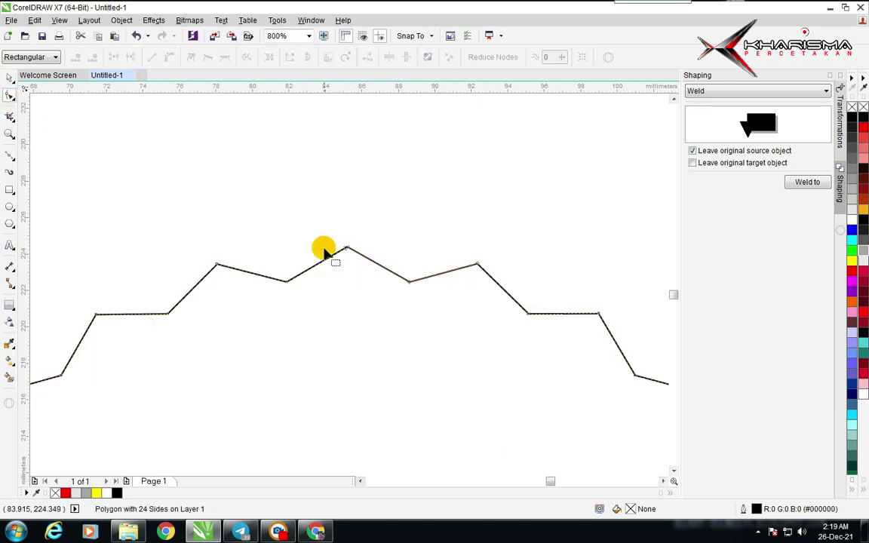
Step: Convert the polygon's segments to curves and delete the peak nodes to round the outer points
click(345, 250)
click(167, 57)
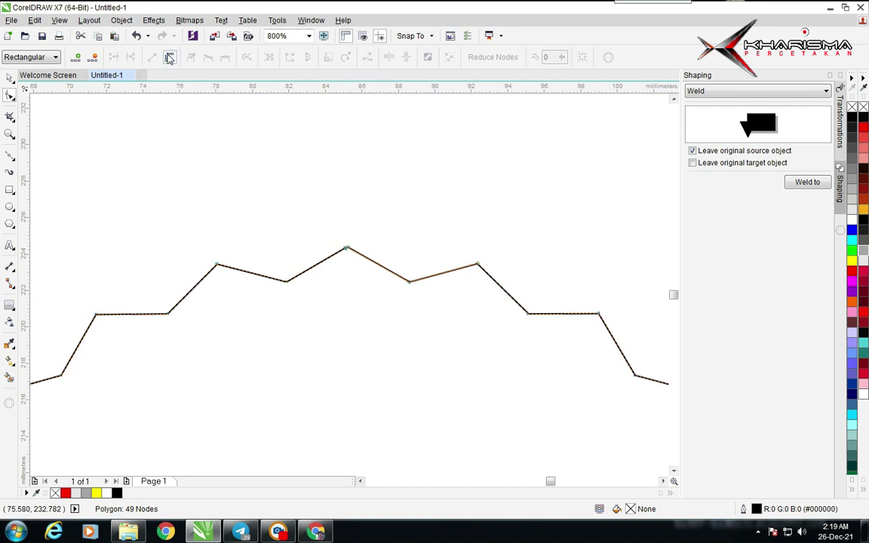
click(96, 57)
Step: Add nodes on both sides of a valley in the polygon's edge and delete the valley nodes to round them
click(294, 282)
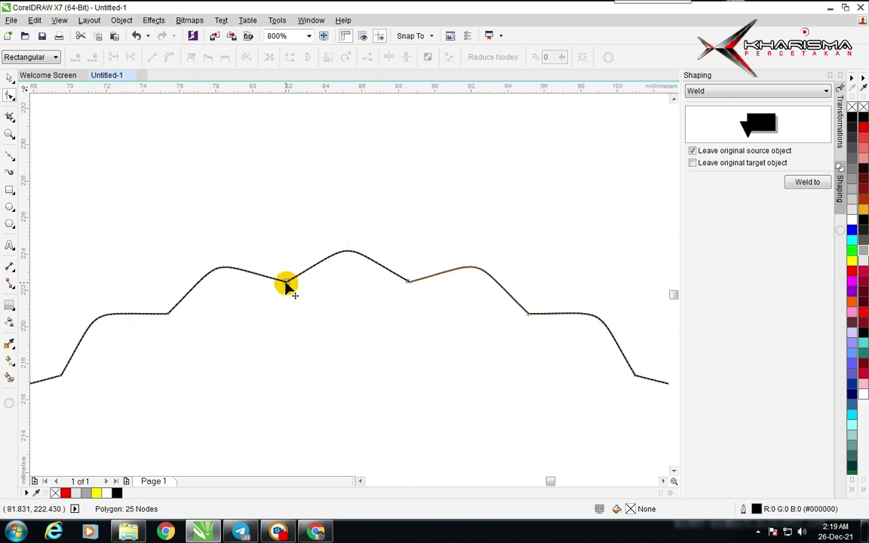
scroll(221, 282, up, 1)
double_click(393, 262)
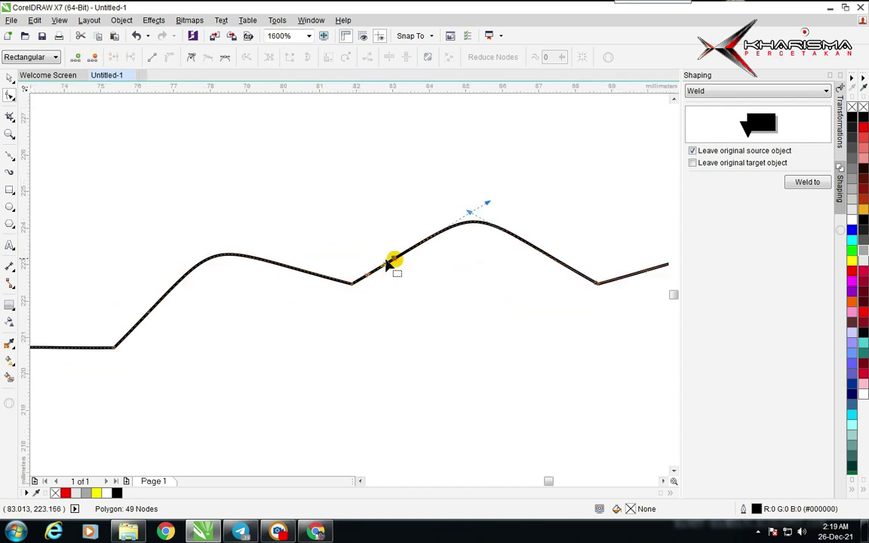
double_click(289, 269)
click(357, 289)
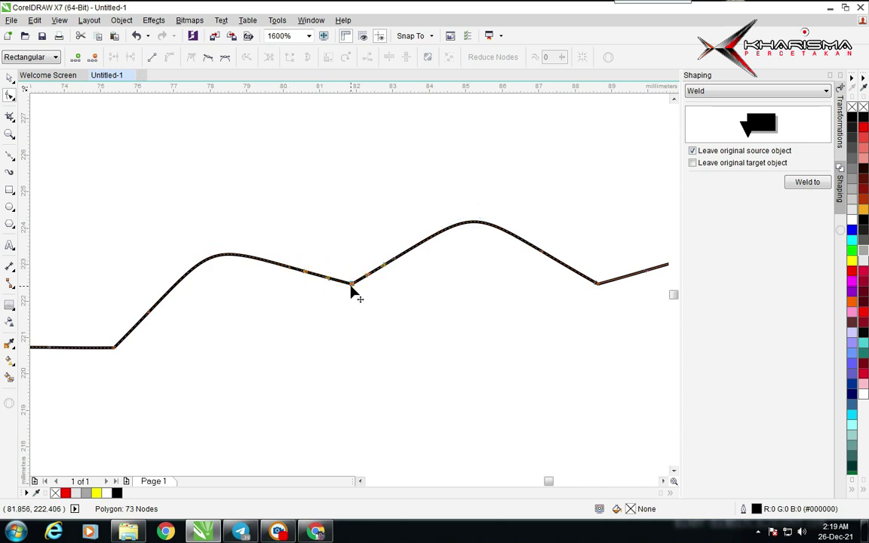
click(113, 59)
click(94, 58)
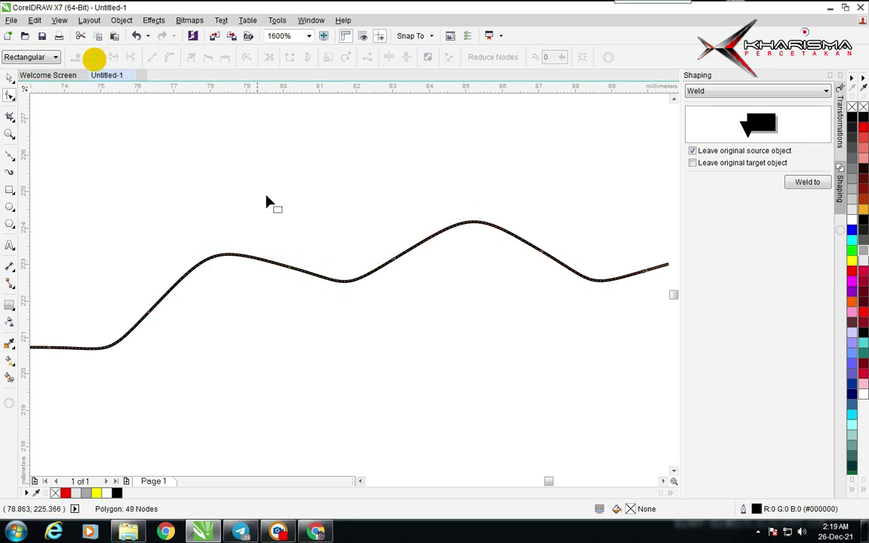
Step: Draw a circle about 39 mm in diameter beside the scalloped badge and centre it inside the badge both ways
scroll(351, 279, down, 3)
key(space)
scroll(343, 268, down, 2)
scroll(350, 285, up, 1)
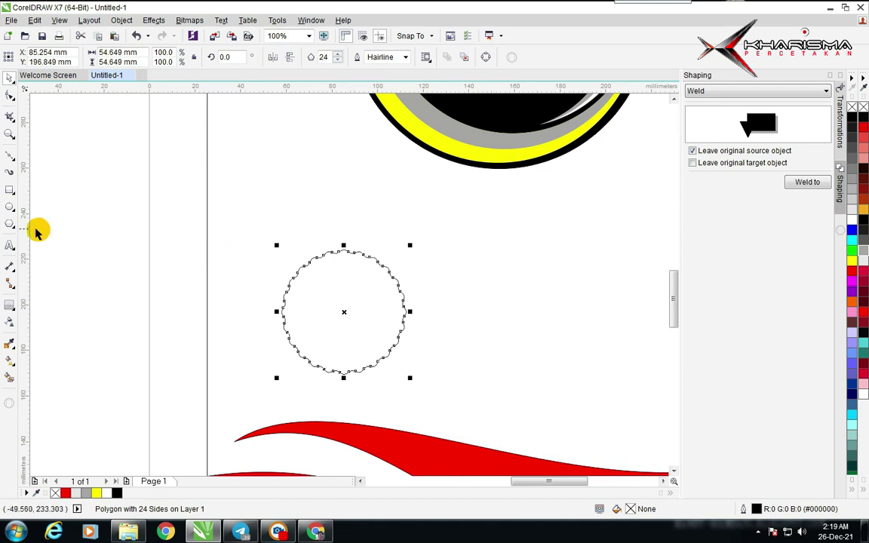
click(10, 207)
drag(68, 218, 153, 306)
key(space)
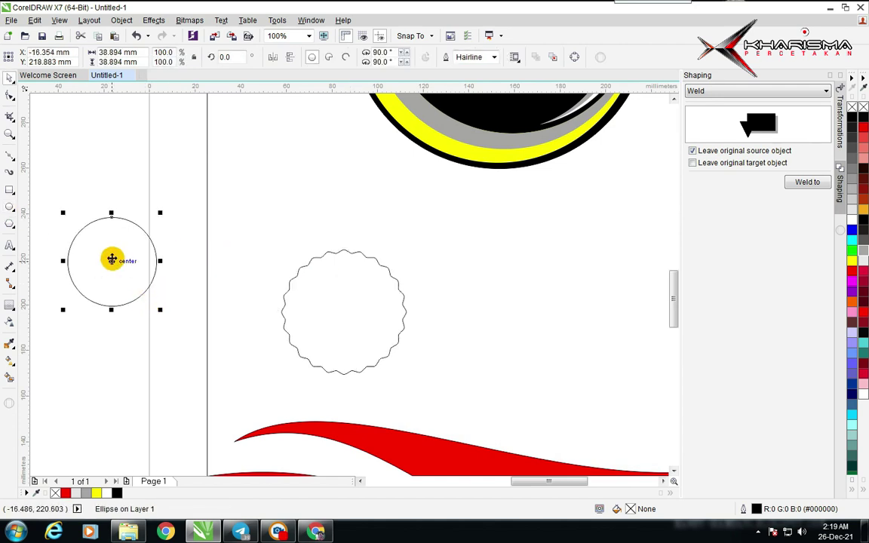
shift+click(358, 303)
key(c)
key(e)
click(192, 280)
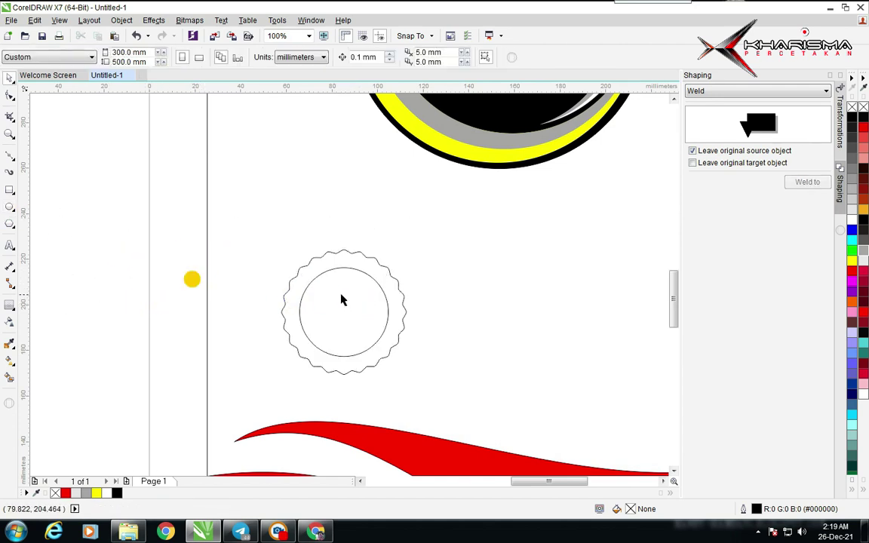
Step: Enlarge the inner circle from its centre to about 45 mm in diameter for a thinner badge rim
click(372, 294)
scroll(350, 286, up, 2)
drag(398, 184, 434, 156)
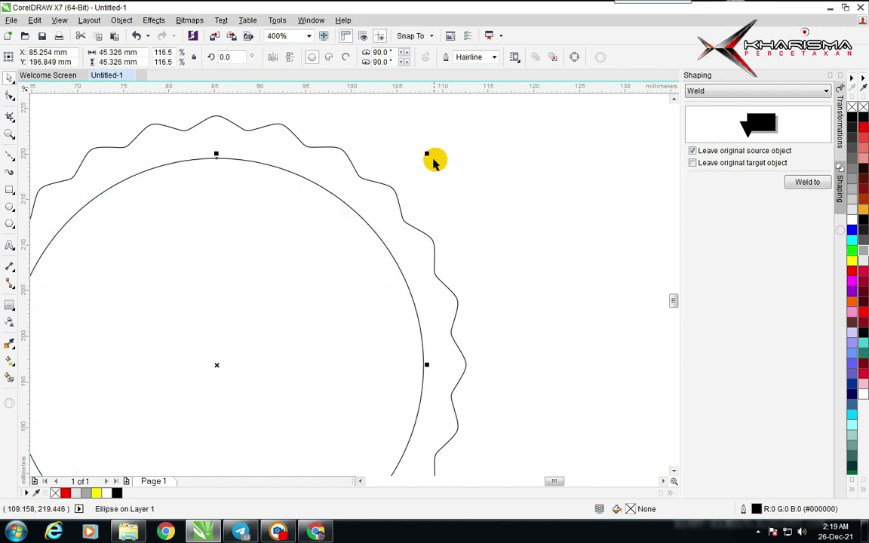
scroll(309, 293, down, 2)
click(147, 287)
Step: Fill the scalloped badge shape red and its inner circle white
click(257, 294)
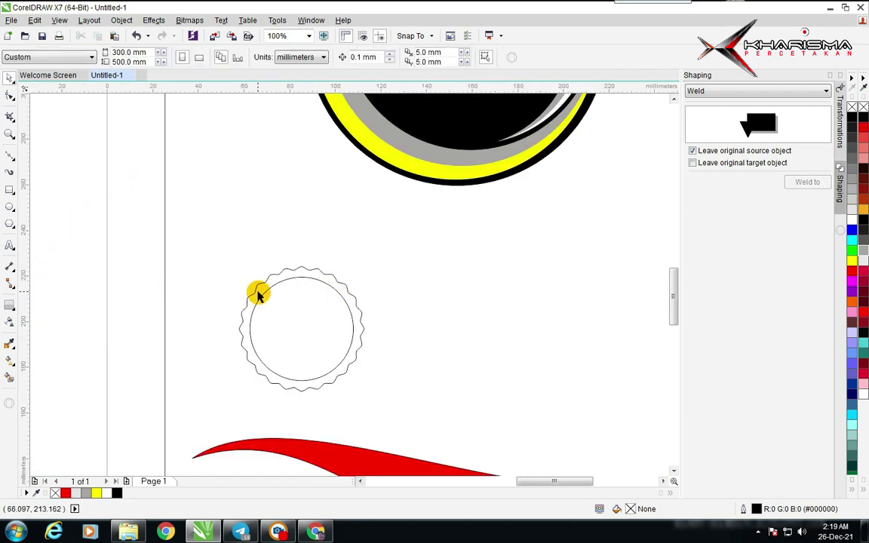
click(66, 492)
click(133, 359)
click(293, 337)
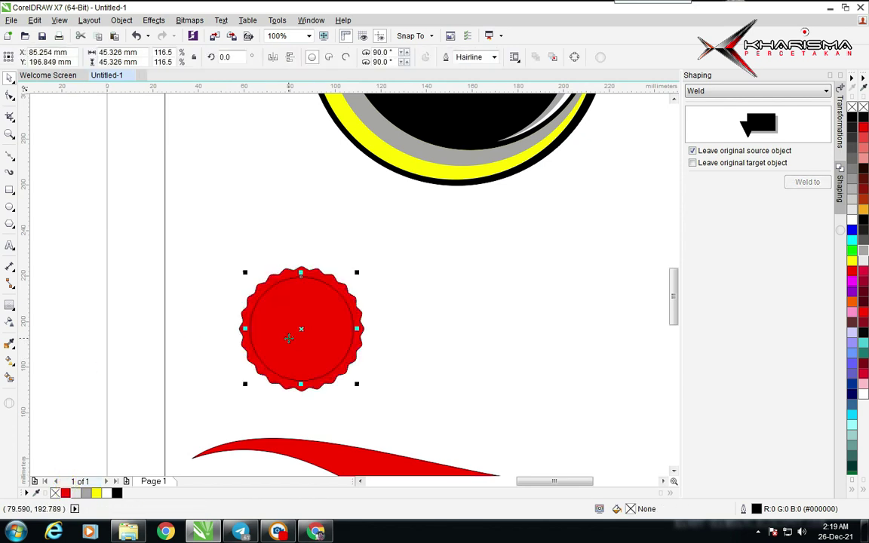
click(107, 493)
click(117, 384)
Step: Remove the outlines from both the scalloped badge shape and its inner circle
scroll(349, 286, down, 3)
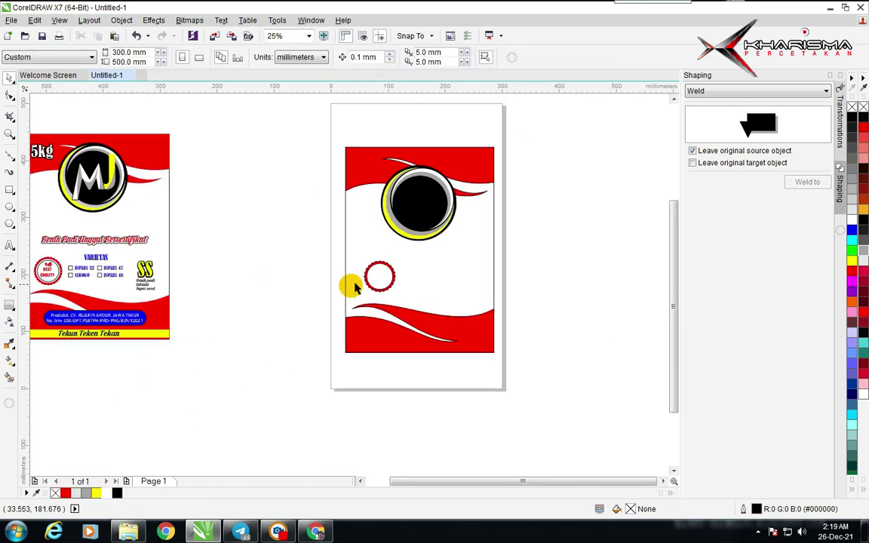
scroll(349, 287, up, 3)
drag(360, 187, 565, 363)
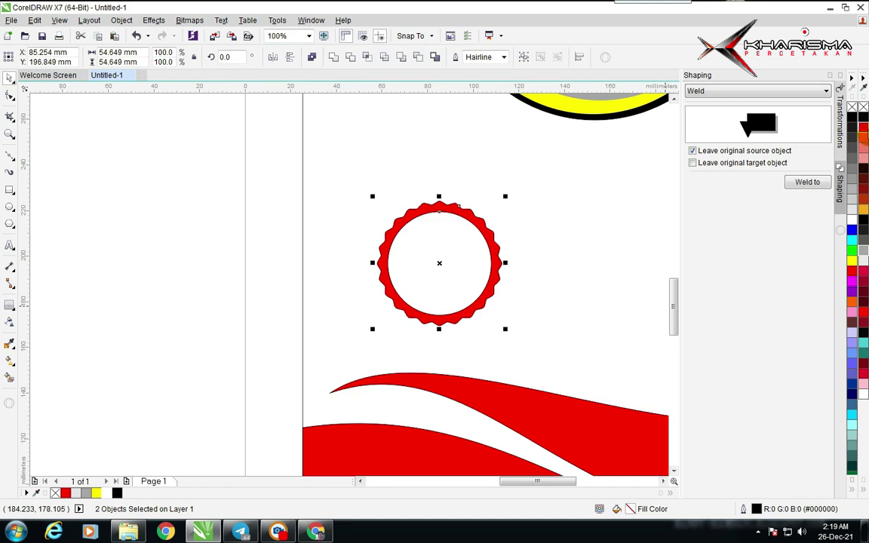
click(853, 108)
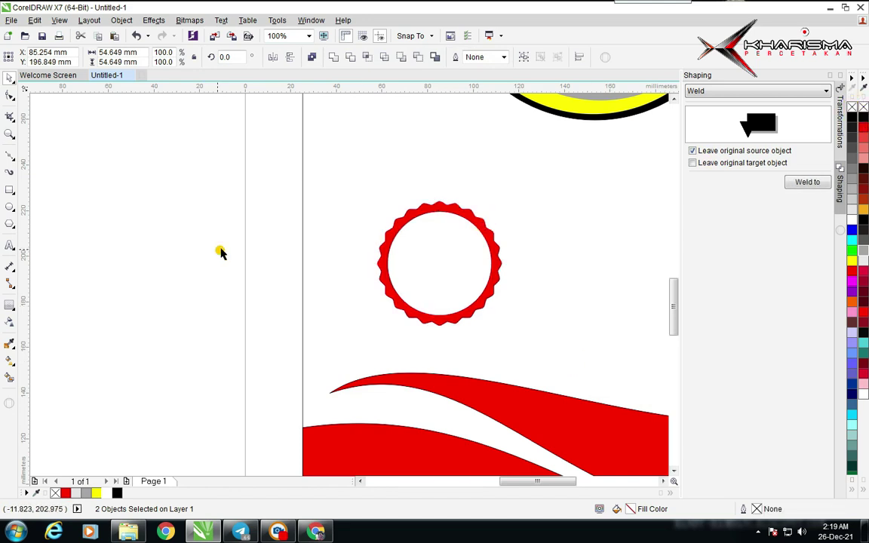
click(222, 250)
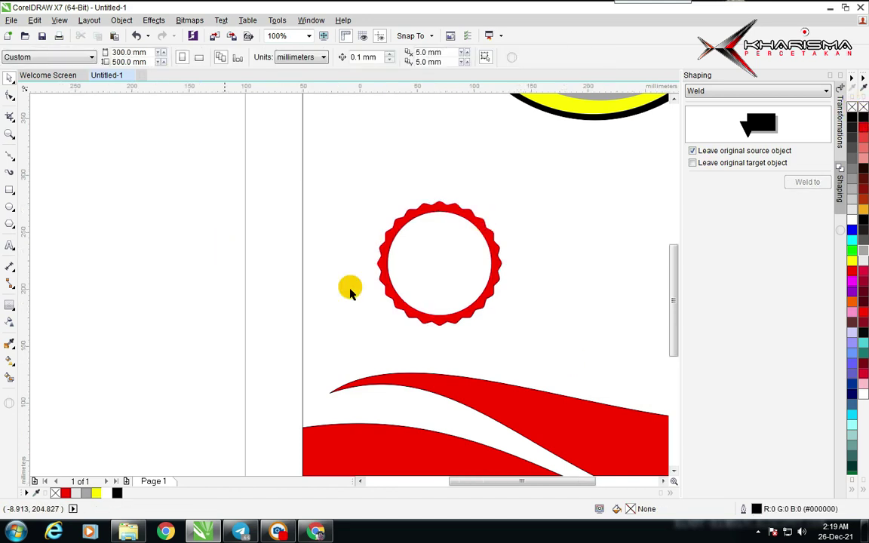
Step: Trace the smaller left leaf in the reference badge as a closed, straight-sided six-node outline with the Bezier tool, including its vein notch
scroll(349, 287, down, 4)
scroll(317, 294, down, 2)
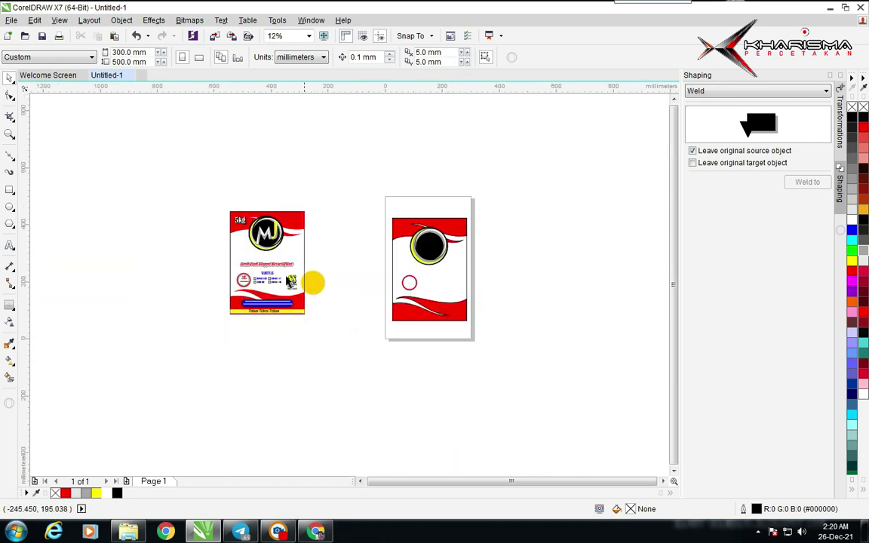
scroll(343, 289, up, 6)
scroll(349, 285, up, 4)
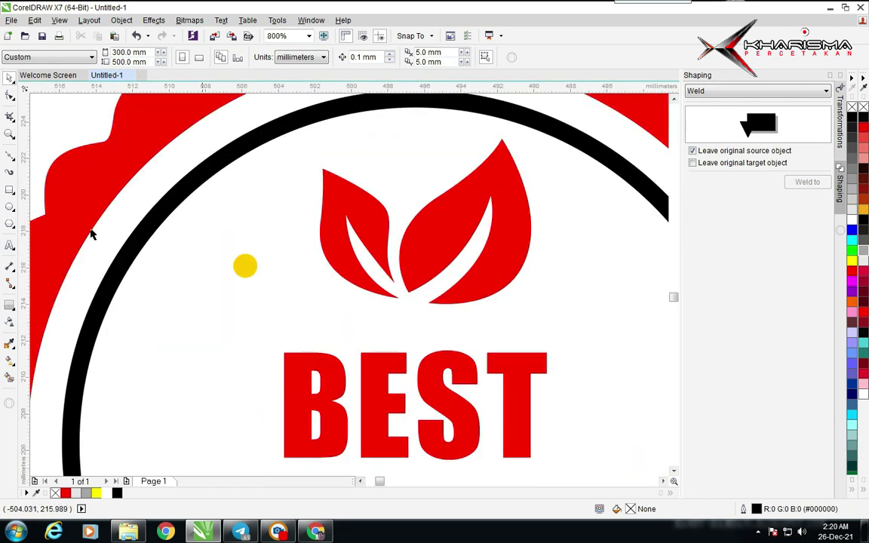
click(10, 157)
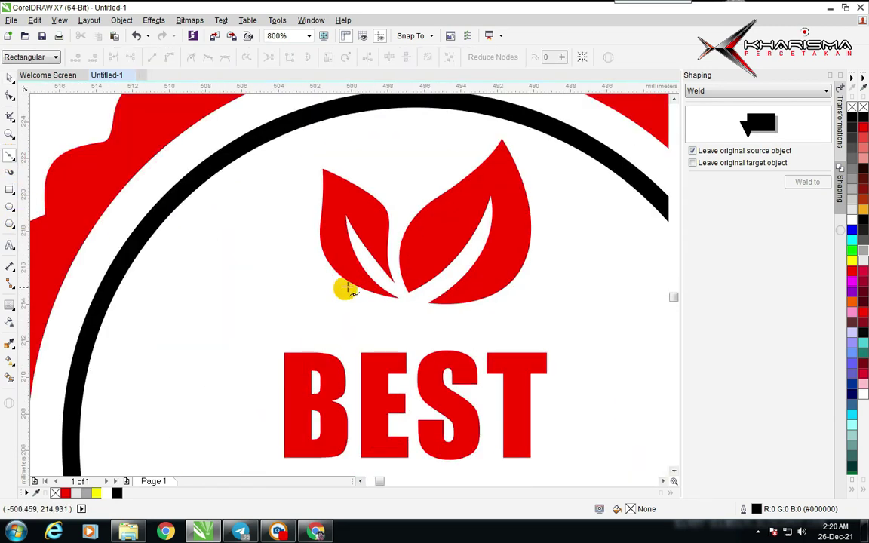
click(322, 251)
click(323, 168)
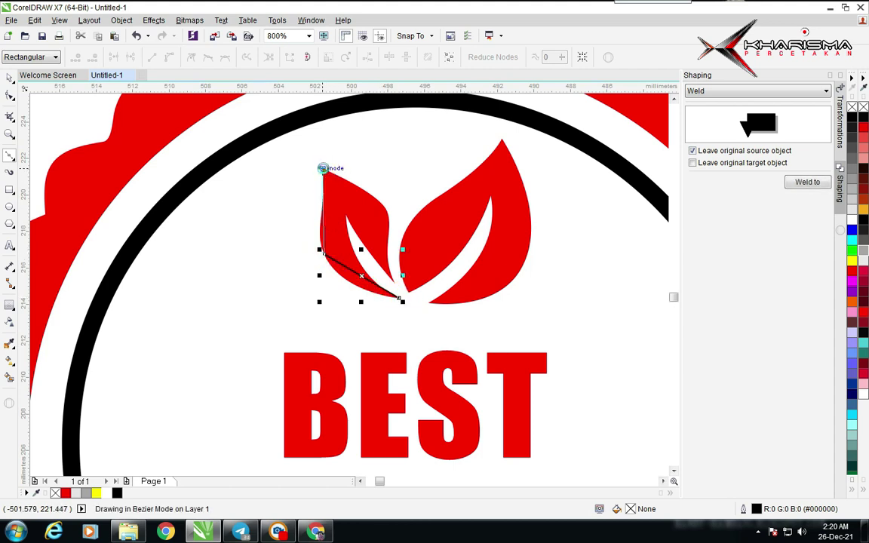
click(395, 283)
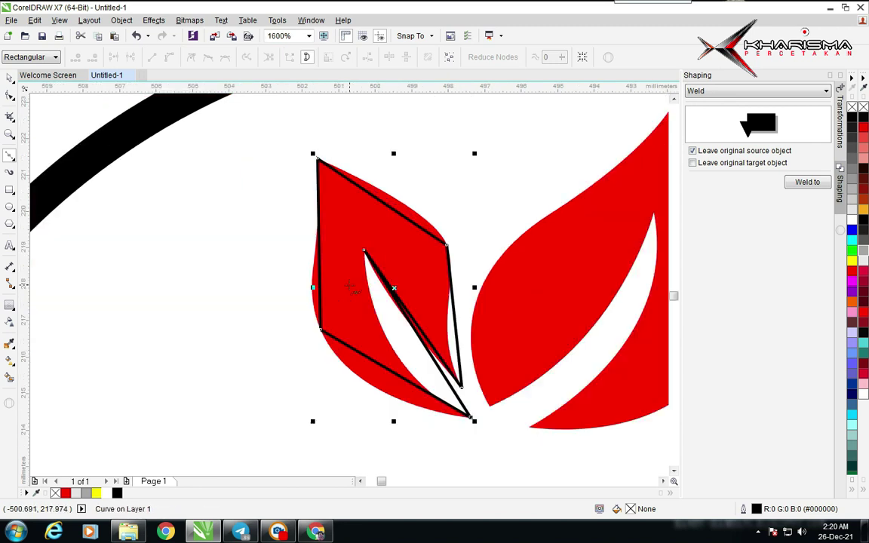
Step: Delete the left leaf outline's right shoulder node and bend the resulting edge to follow the reference leaf's upper-right contour
scroll(328, 177, up, 1)
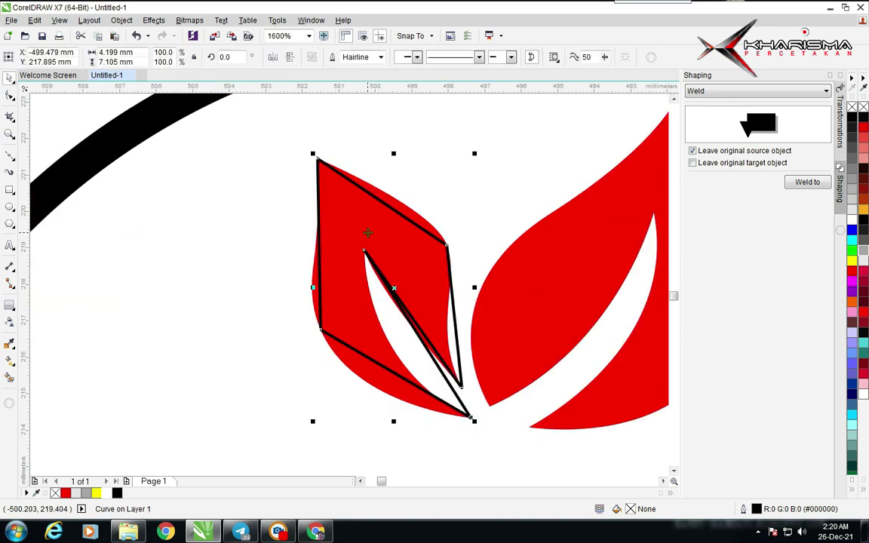
click(448, 246)
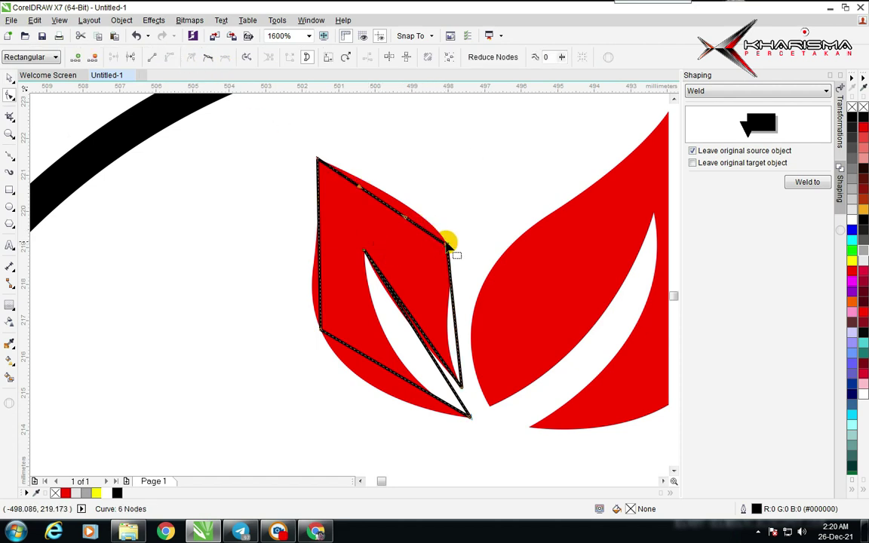
key(Delete)
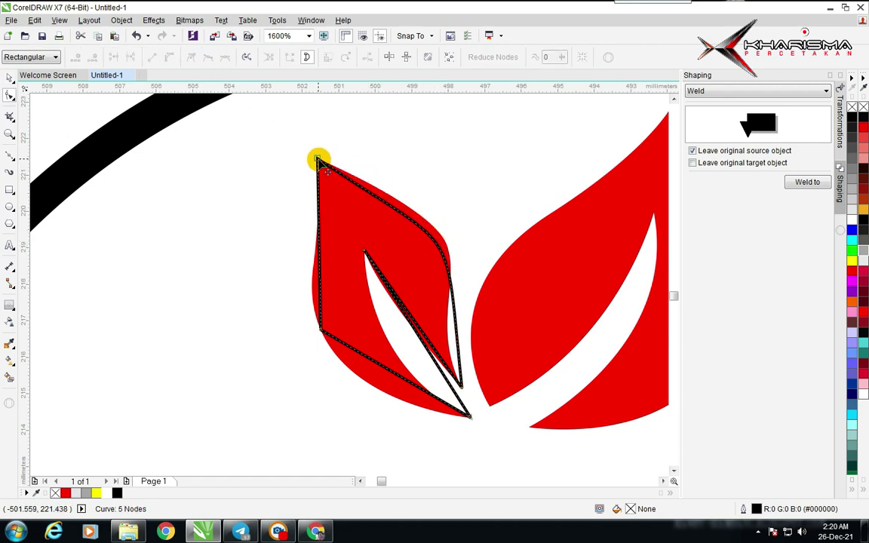
click(451, 239)
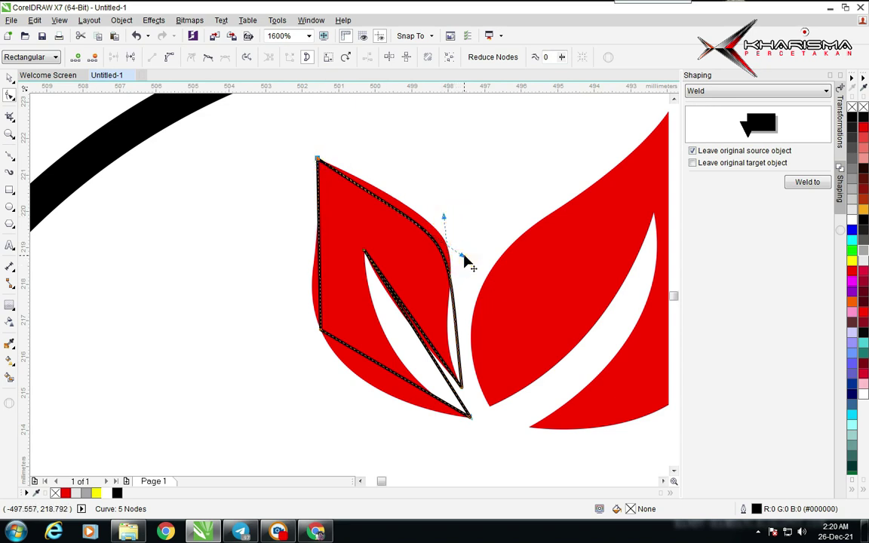
drag(462, 257, 423, 295)
click(465, 228)
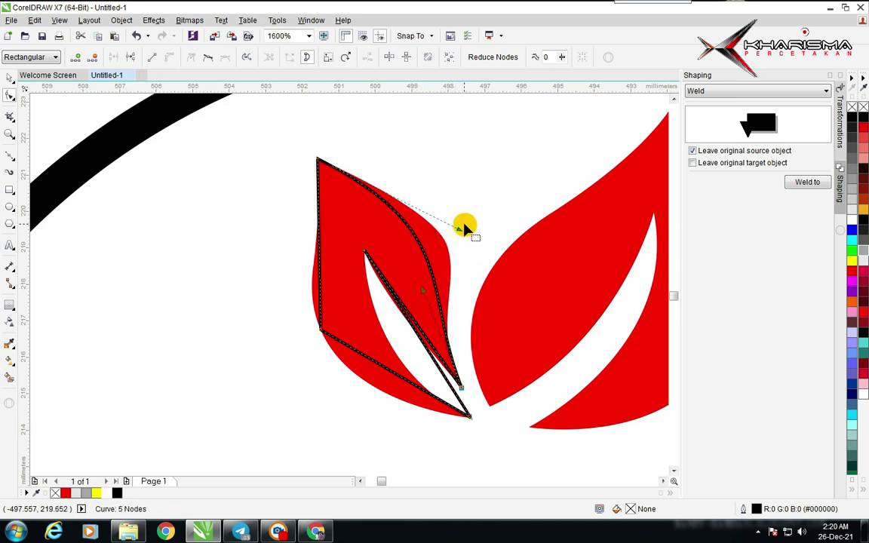
drag(462, 234, 535, 251)
click(449, 317)
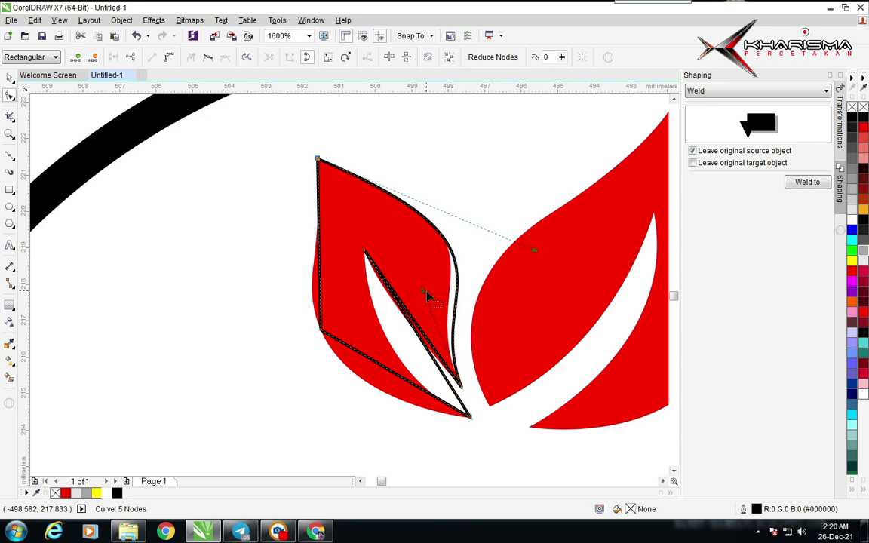
drag(426, 296, 409, 287)
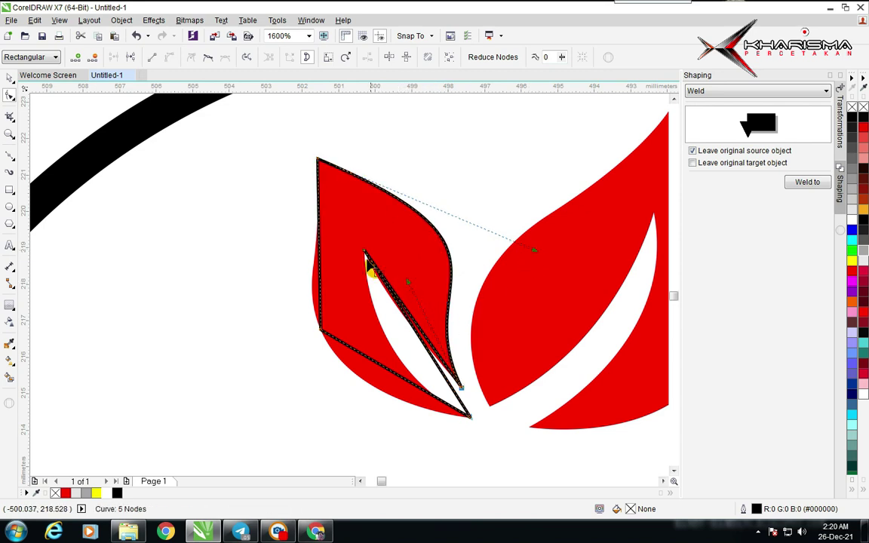
Step: Convert both edges of the left leaf's vein notch to curves and bend them along the reference's white vein
click(366, 254)
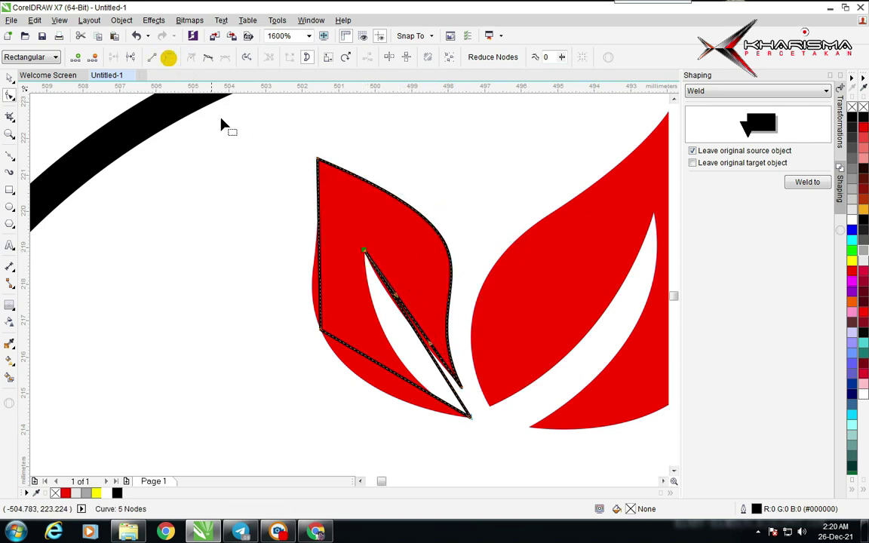
click(405, 326)
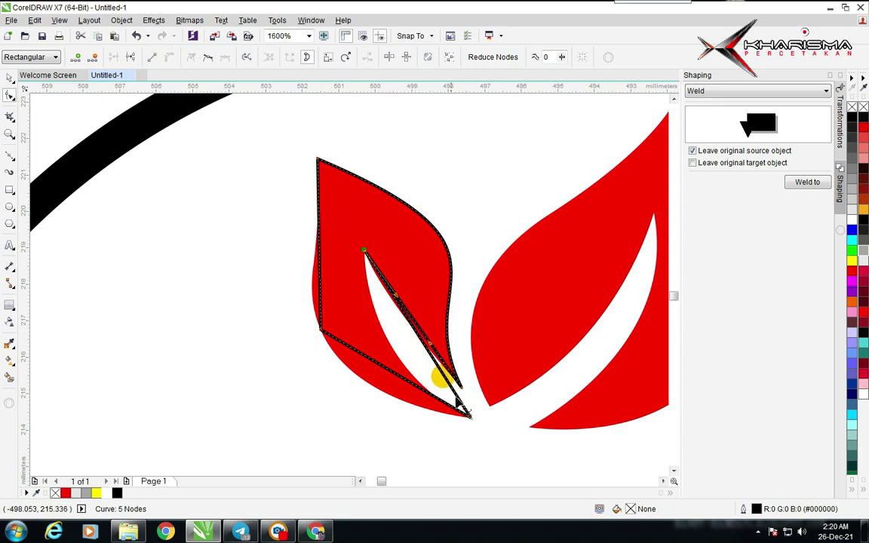
click(473, 417)
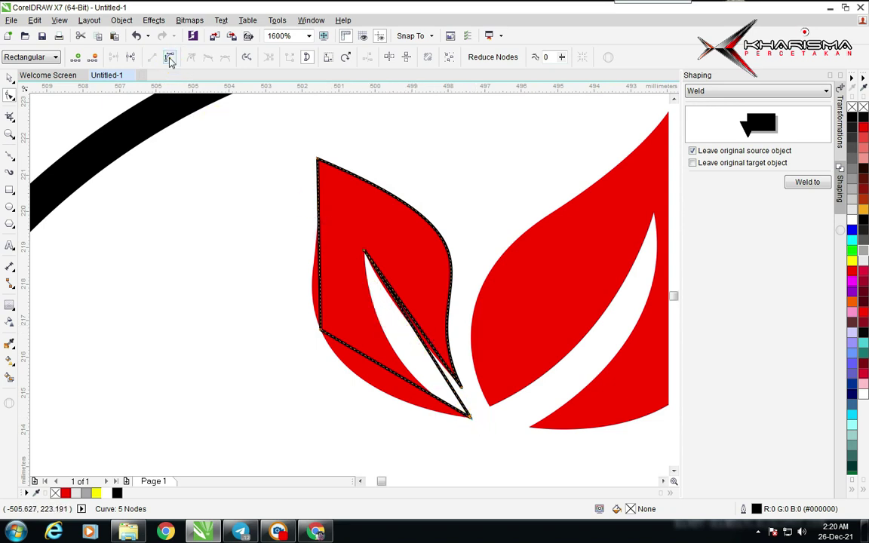
drag(422, 345, 398, 358)
click(364, 255)
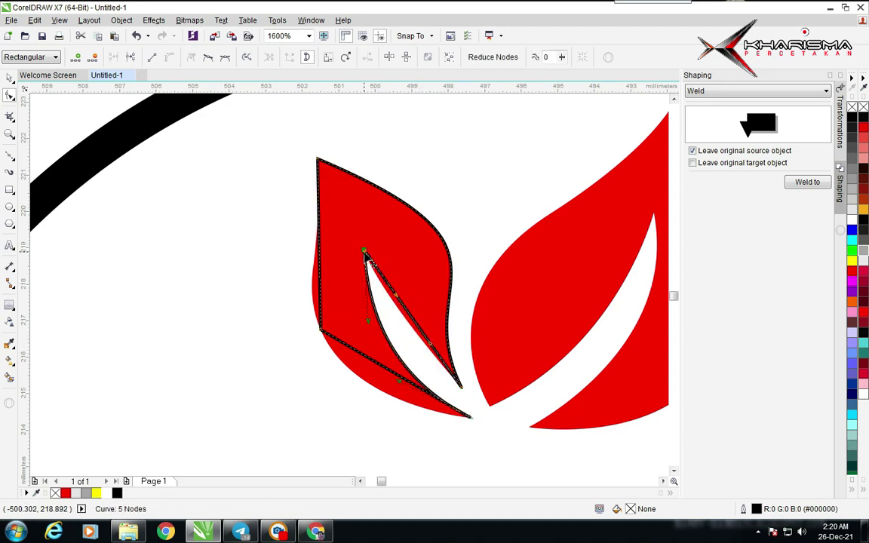
drag(411, 322, 388, 329)
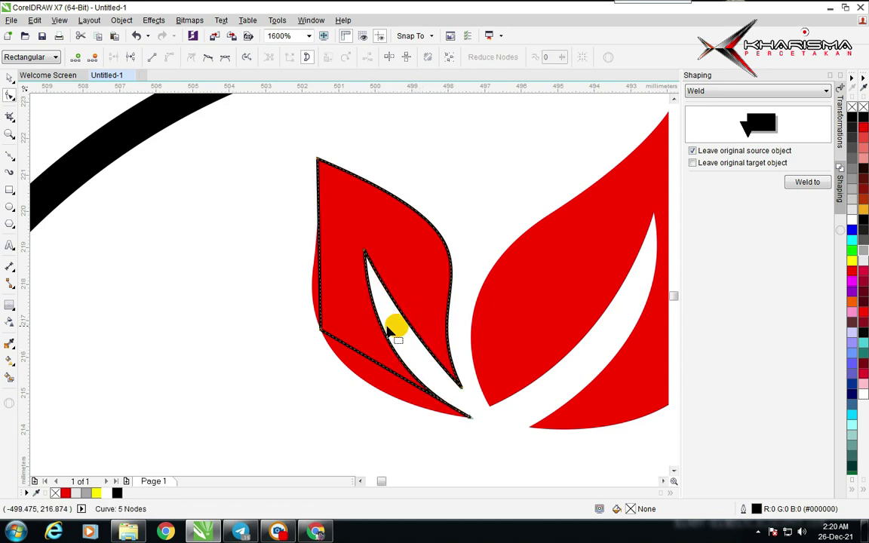
Step: Delete the left leaf outline's lower-left node and shape the resulting curve along the reference leaf's outer left contour
click(320, 332)
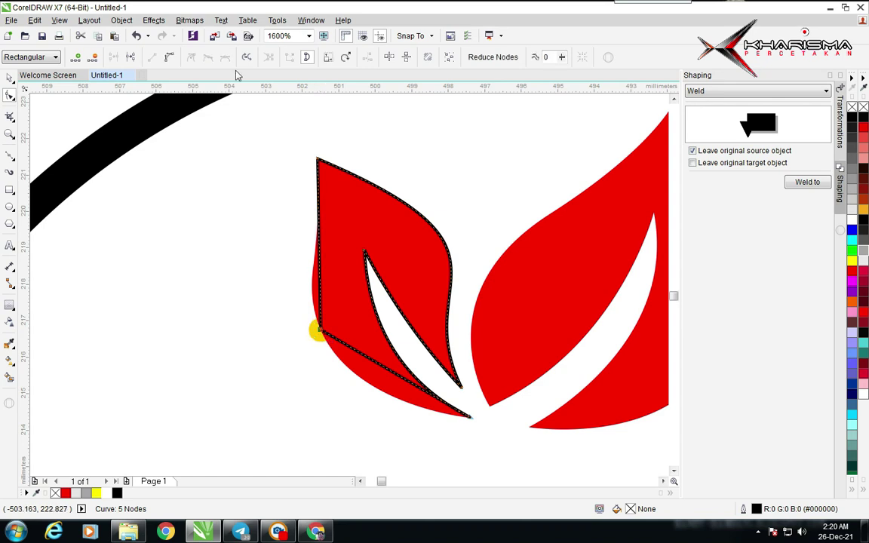
click(168, 59)
click(315, 336)
key(Delete)
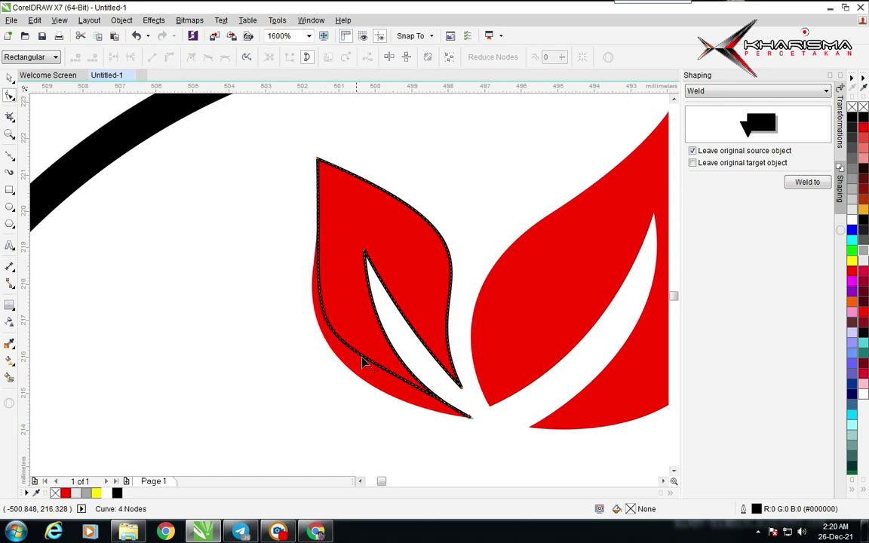
click(472, 418)
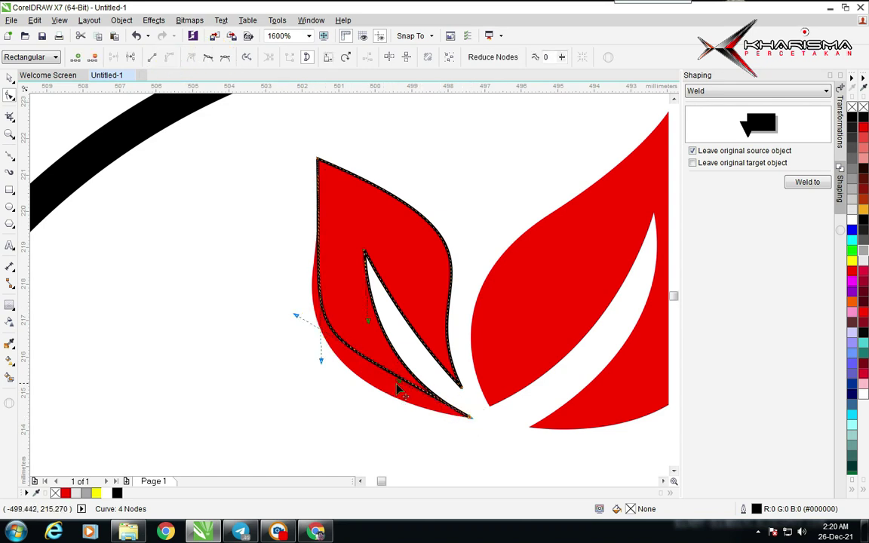
drag(402, 387, 357, 363)
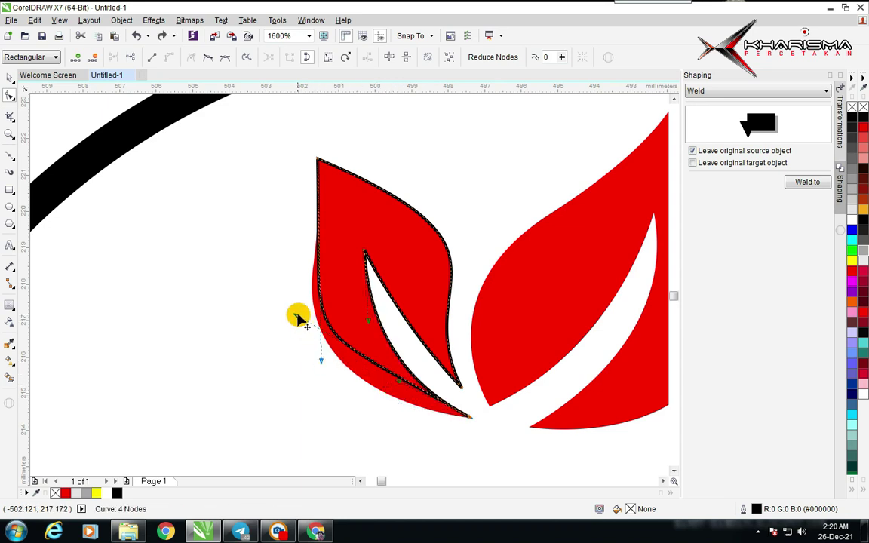
drag(296, 315, 348, 398)
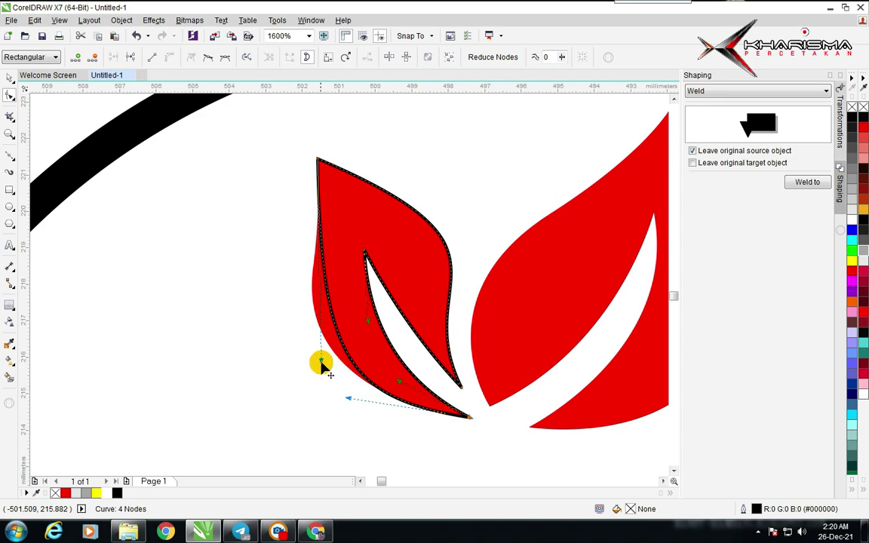
drag(322, 363, 308, 385)
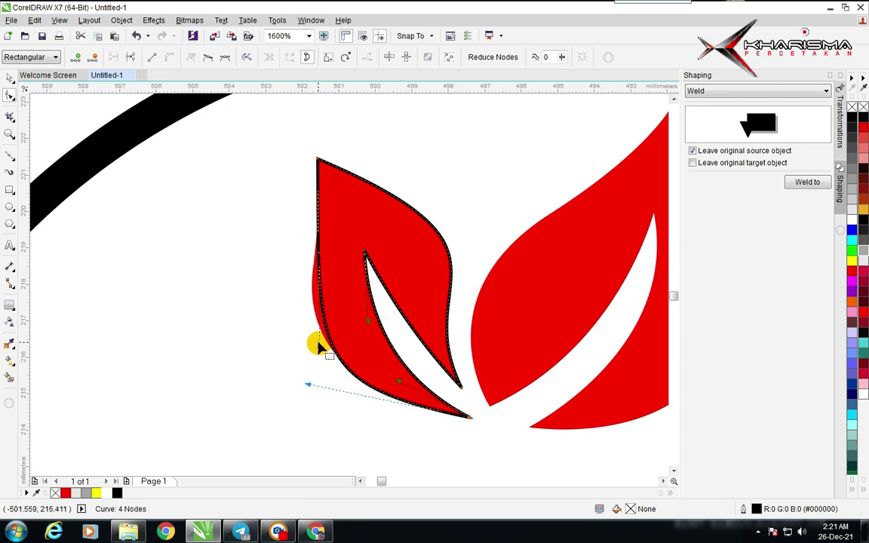
drag(320, 354, 321, 295)
drag(309, 386, 271, 383)
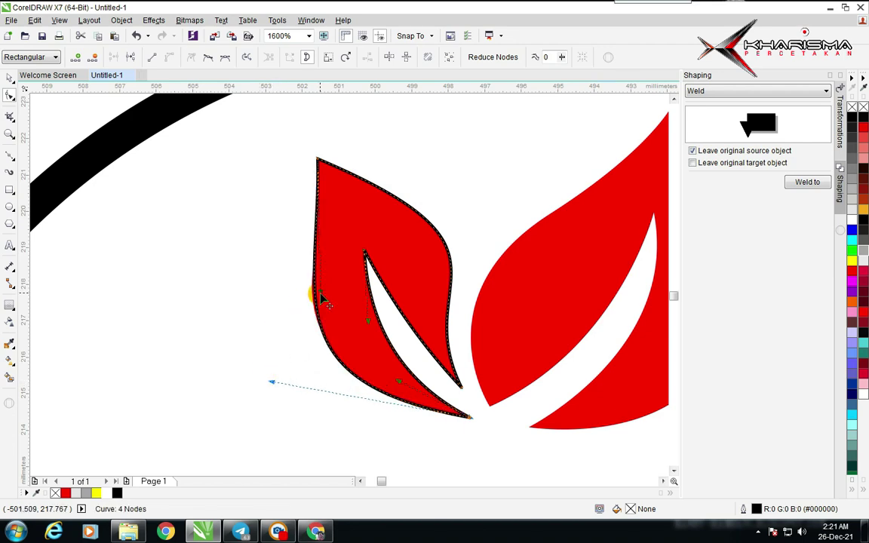
key(space)
Step: Trace the larger right leaf in the reference badge as a closed, straight-sided six-node outline with the Bezier tool, including its vein notch
scroll(325, 291, down, 3)
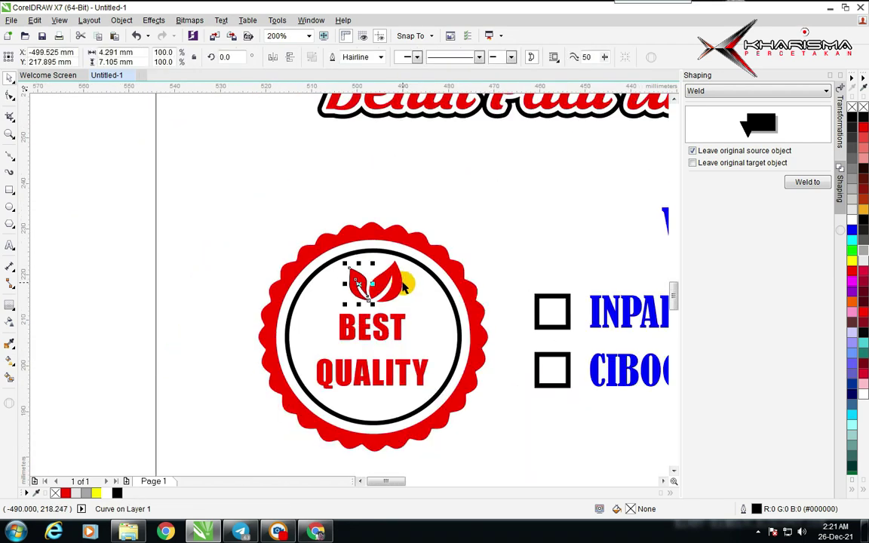
scroll(378, 291, up, 2)
click(8, 158)
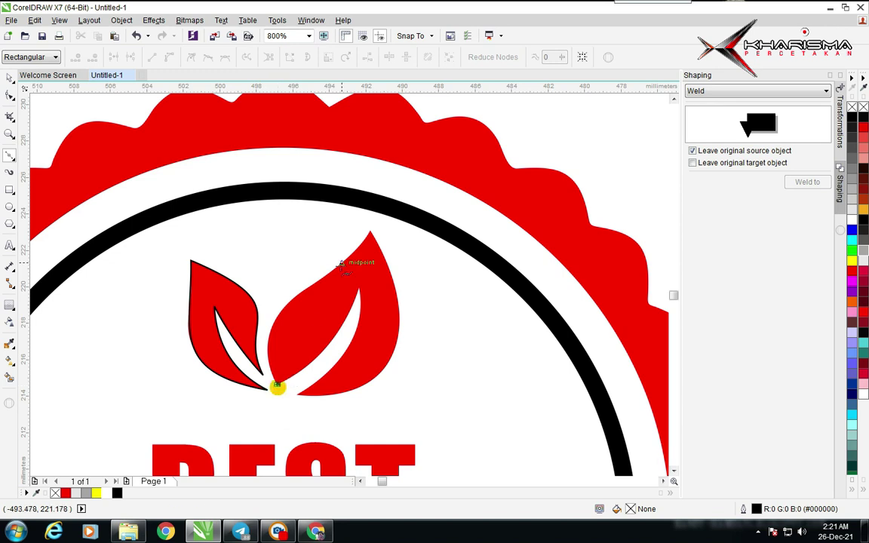
click(281, 308)
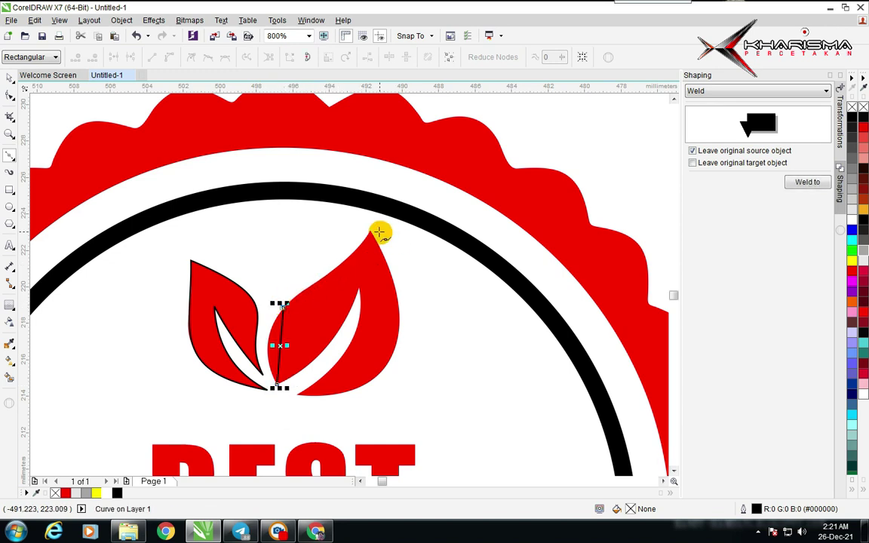
click(370, 231)
click(394, 353)
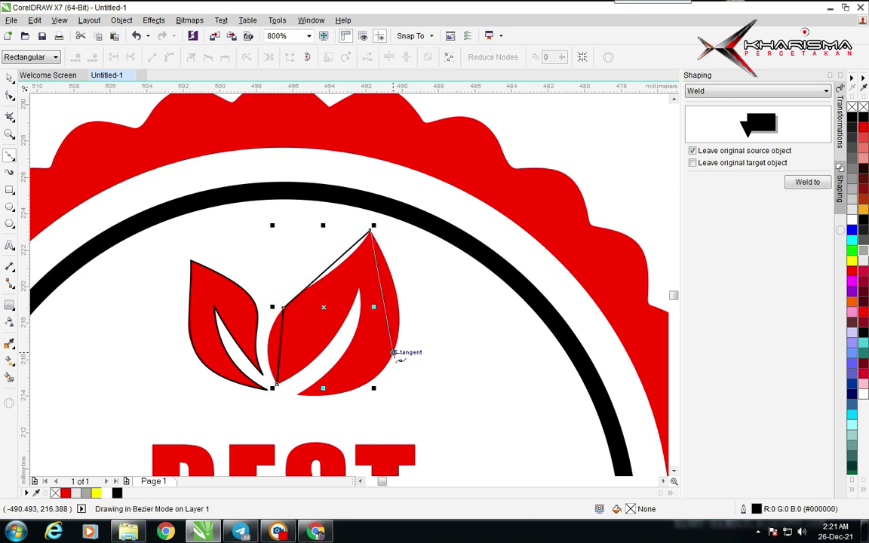
drag(311, 398, 294, 394)
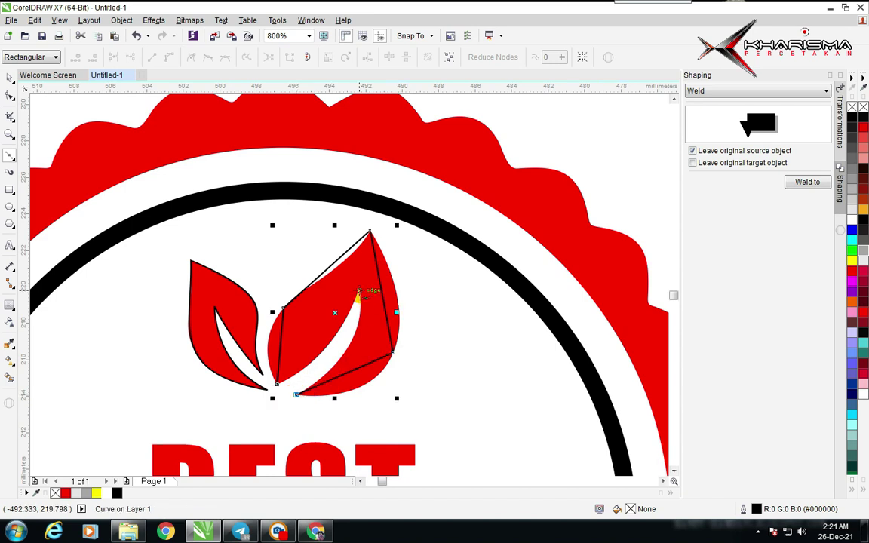
click(358, 288)
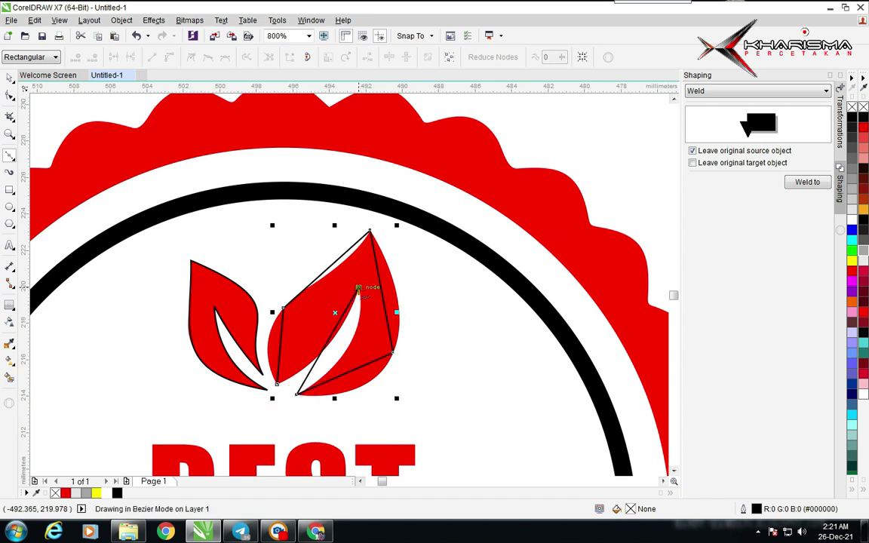
click(277, 384)
key(space)
Step: Delete the right leaf outline's left shoulder node and bend the resulting edge to follow the reference leaf's upper-left contour
key(F10)
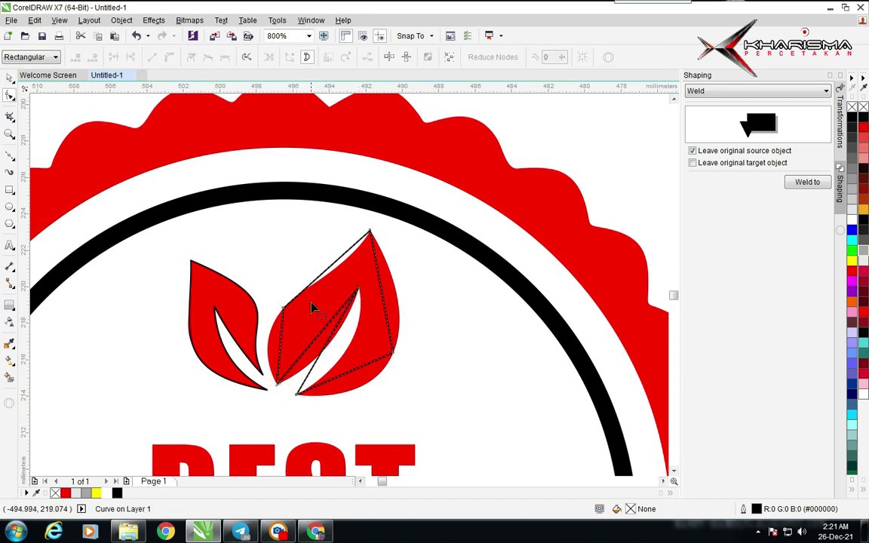
click(282, 309)
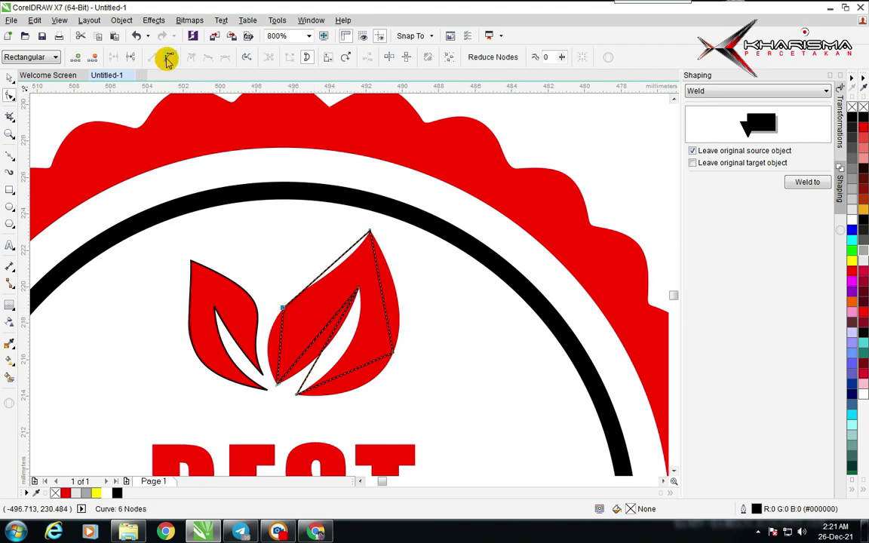
scroll(278, 306, up, 1)
click(362, 294)
double_click(369, 303)
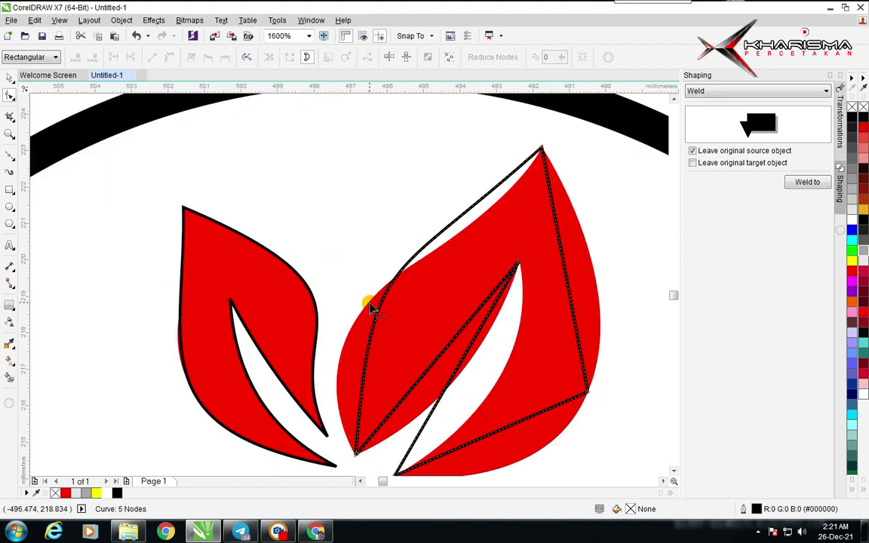
drag(357, 456, 302, 336)
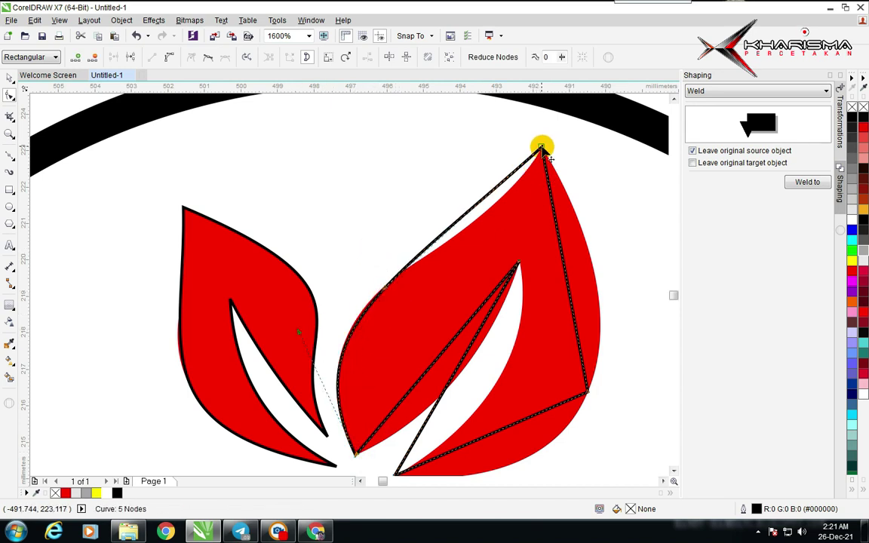
click(385, 287)
drag(385, 289, 491, 240)
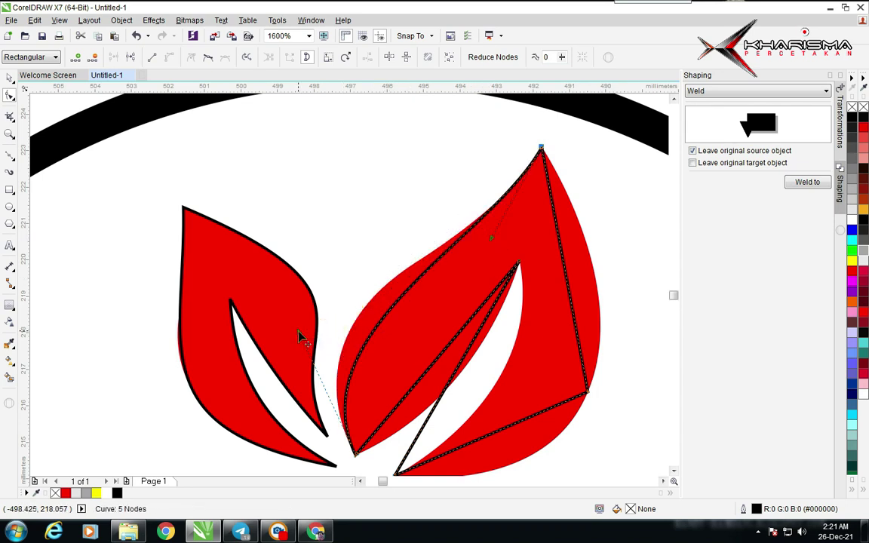
drag(272, 304, 273, 290)
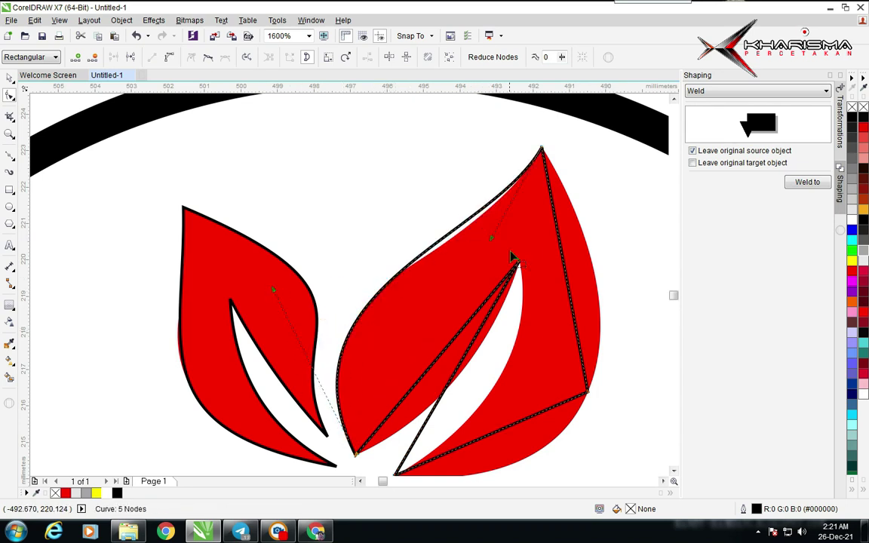
mouse_move(494, 243)
mouse_down()
mouse_move(497, 254)
mouse_move(493, 246)
mouse_up()
scroll(497, 287, down, 1)
scroll(364, 311, up, 1)
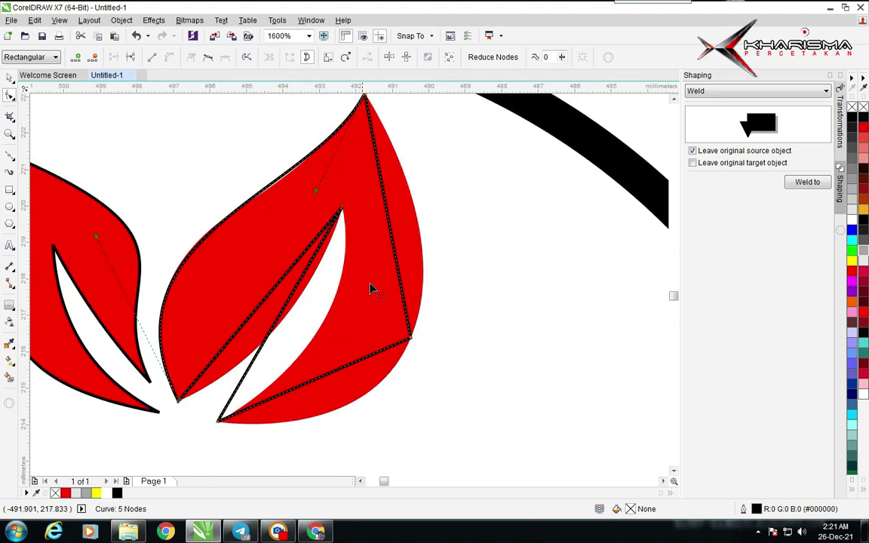
Step: Convert the right leaf outline's lower-right edges to curves, delete their shared node, and shape the resulting curve along the reference's outer right contour
double_click(413, 342)
key(ctrl+z)
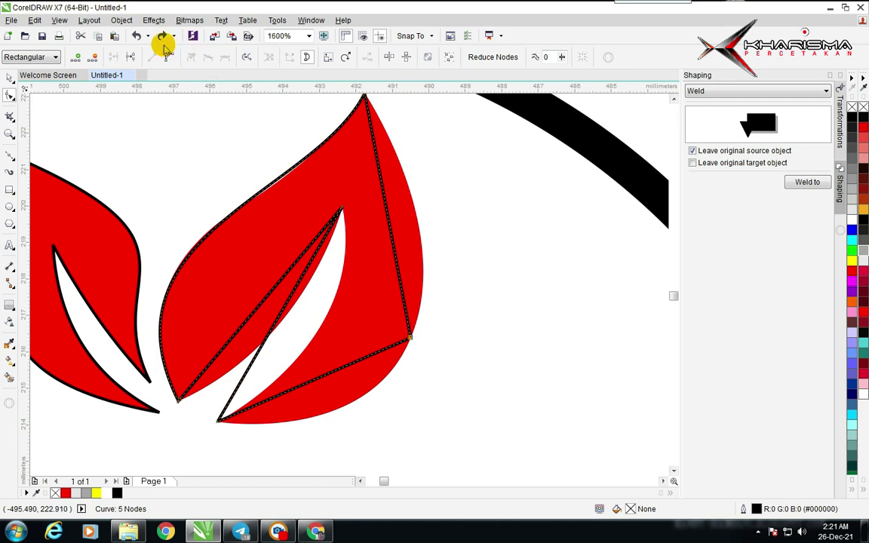
click(171, 58)
double_click(413, 342)
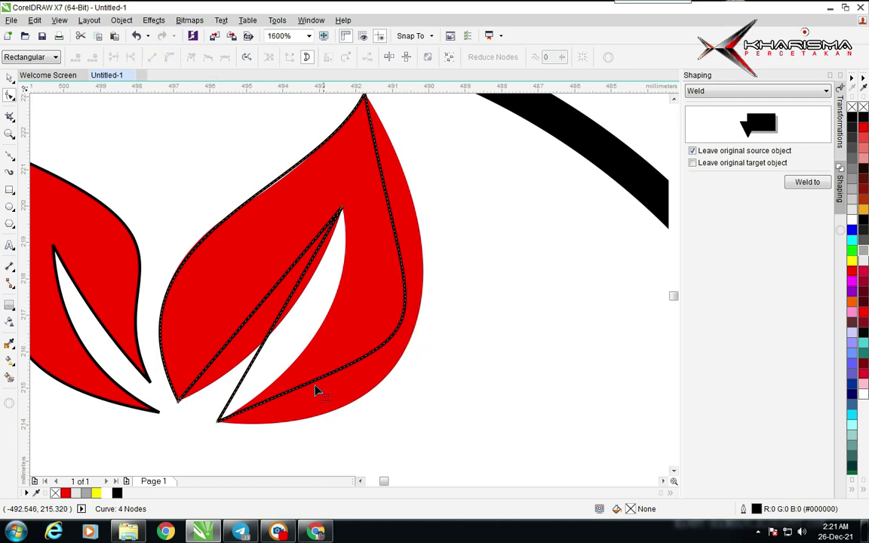
click(219, 427)
click(421, 368)
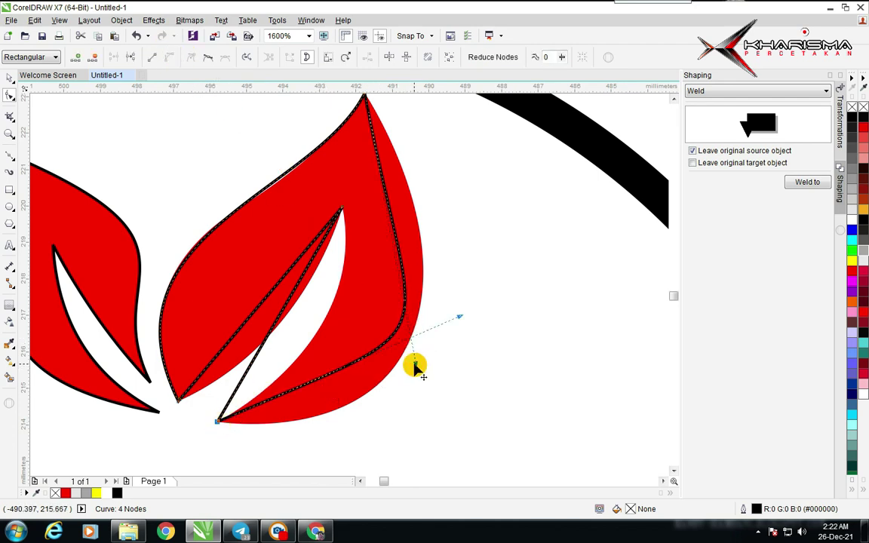
drag(416, 367, 463, 267)
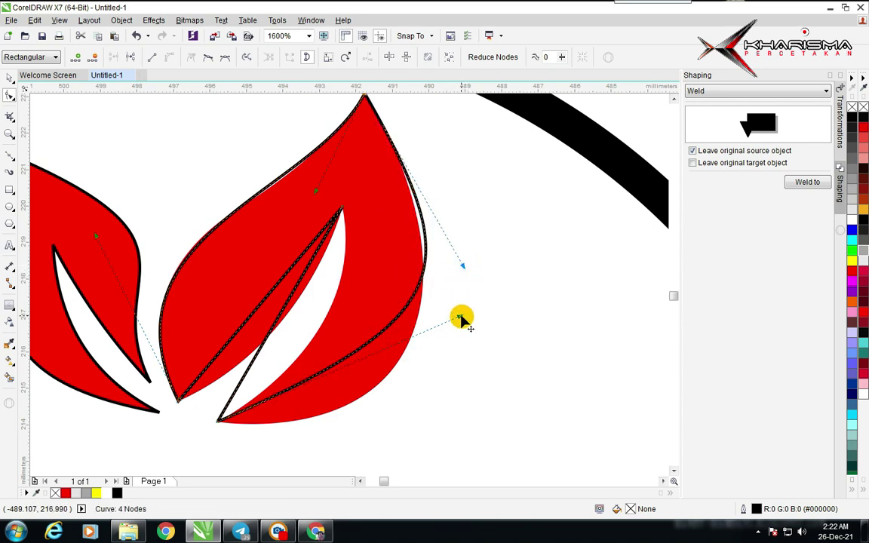
drag(461, 317, 443, 441)
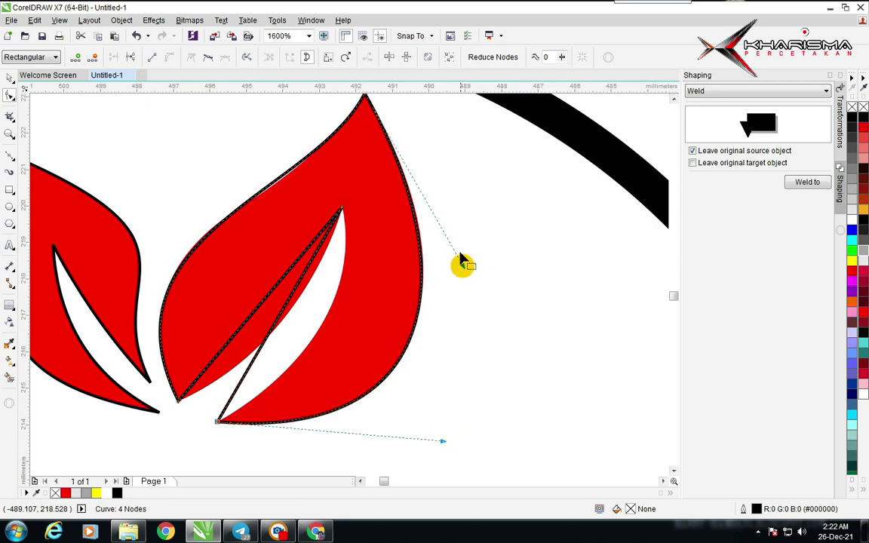
Step: Convert both edges of the right leaf's vein notch to curves and bend them along the reference's white vein
click(344, 218)
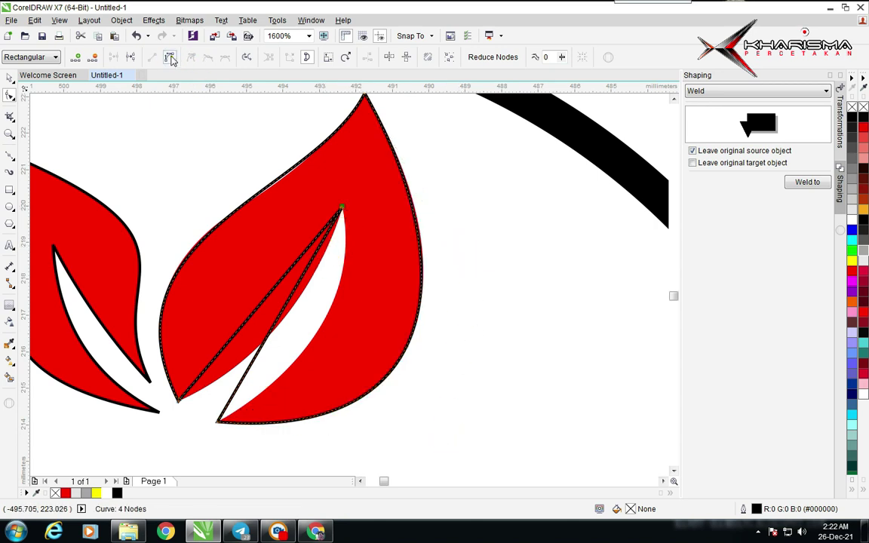
click(171, 58)
drag(316, 333, 354, 319)
click(342, 209)
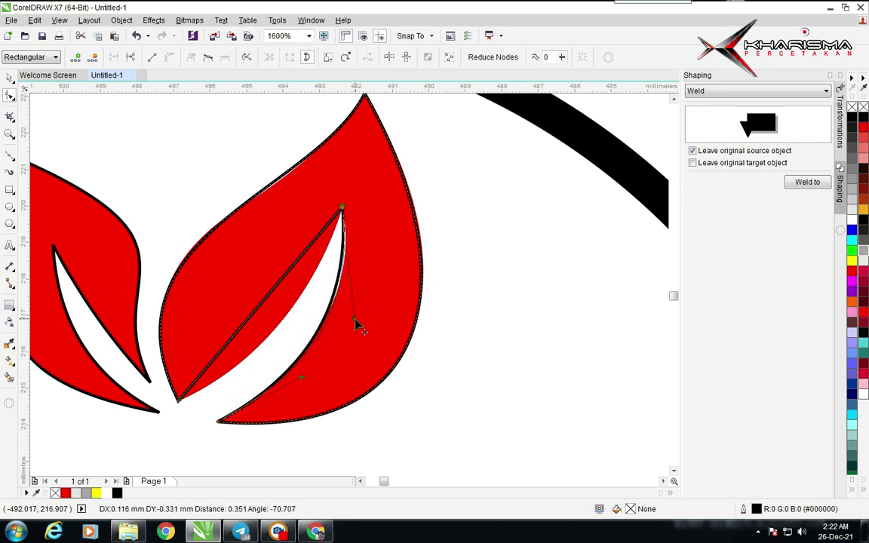
click(179, 402)
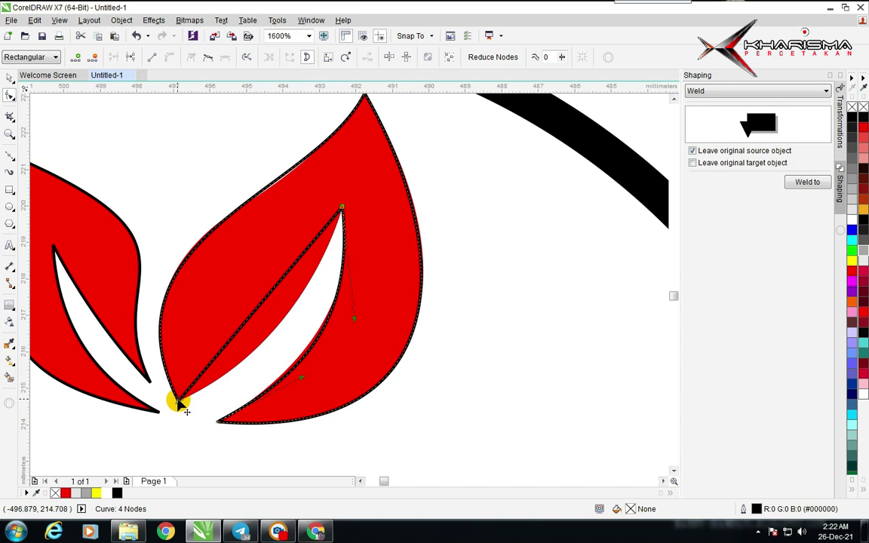
click(208, 59)
click(185, 60)
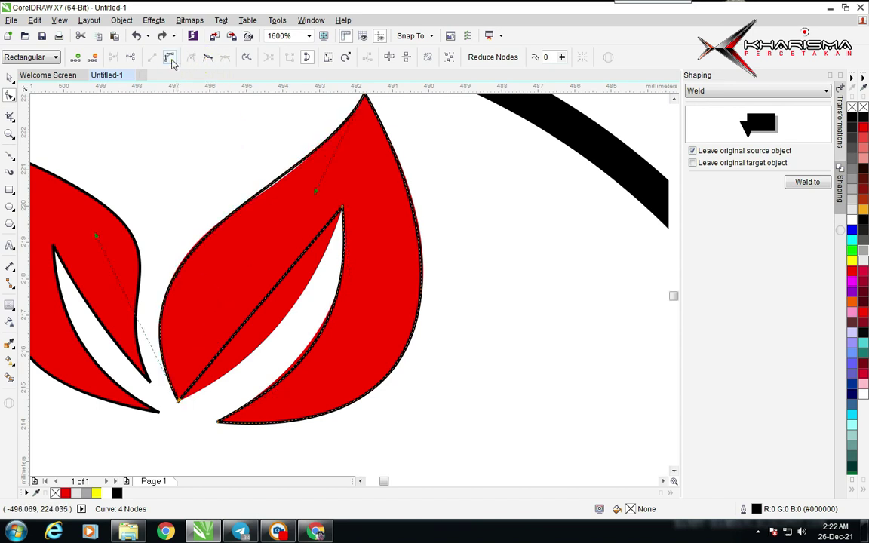
drag(255, 312, 255, 369)
key(space)
Step: Select both traced leaf outlines and move them from the reference label into the upper part of the new scalloped badge
scroll(242, 384, down, 2)
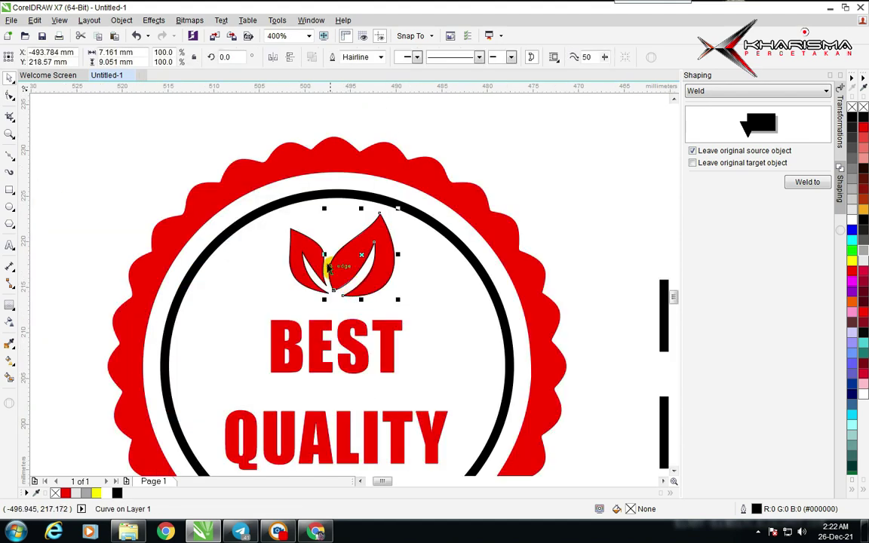
shift+click(328, 268)
scroll(355, 290, down, 3)
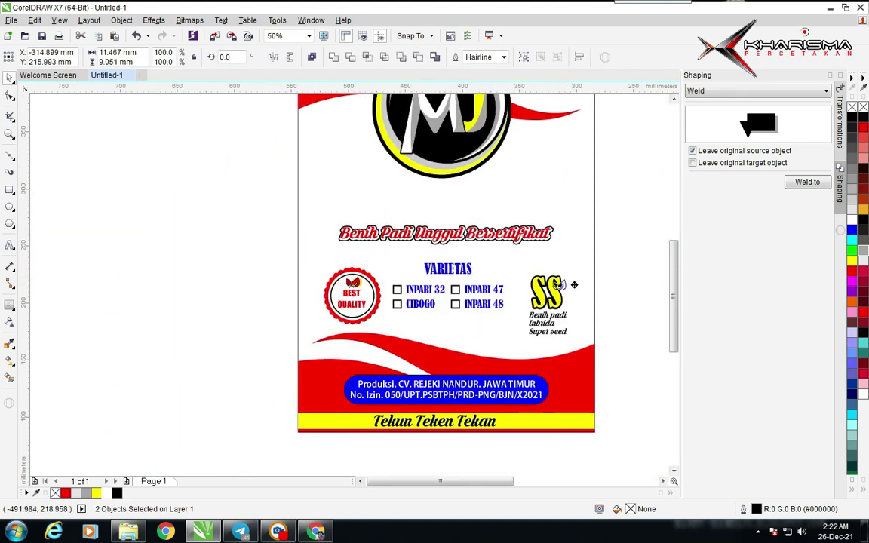
drag(574, 285, 635, 288)
scroll(636, 298, down, 1)
scroll(351, 291, up, 1)
click(342, 257)
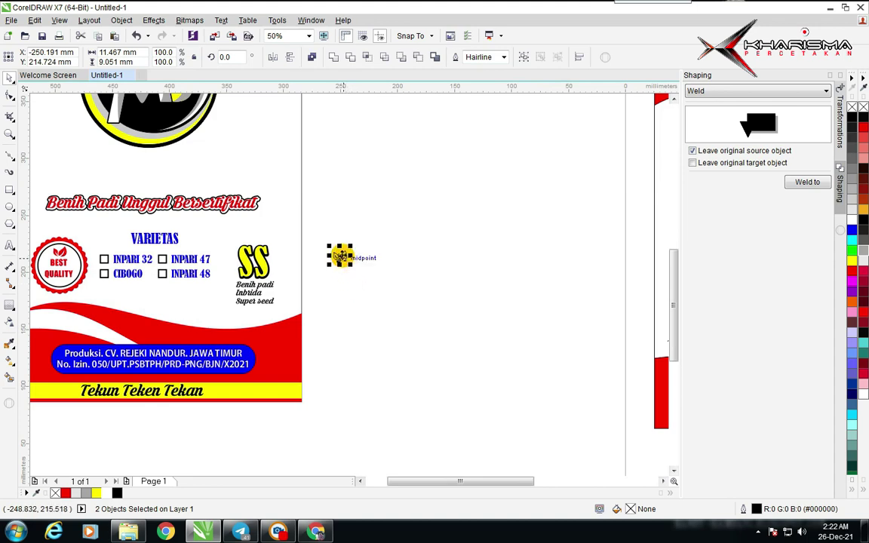
drag(342, 257, 602, 285)
scroll(616, 287, down, 1)
scroll(350, 287, up, 1)
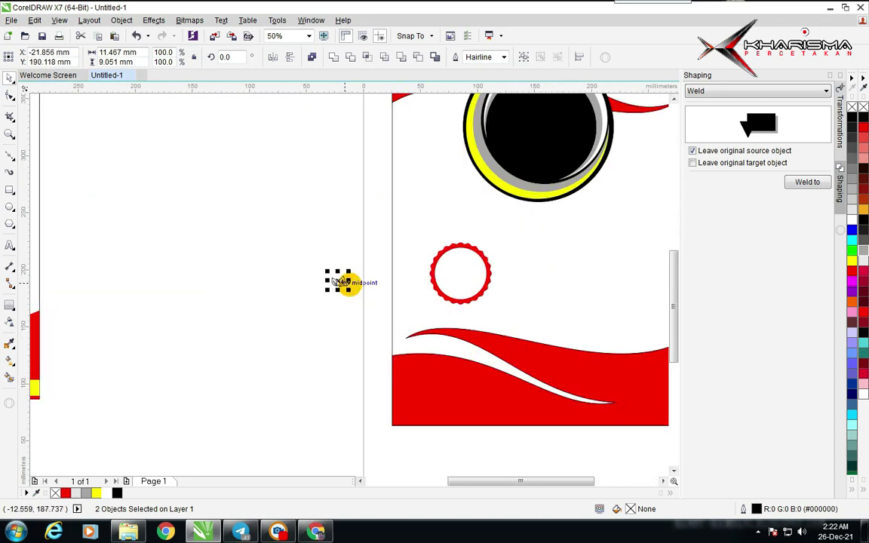
drag(341, 283, 460, 260)
scroll(345, 288, up, 3)
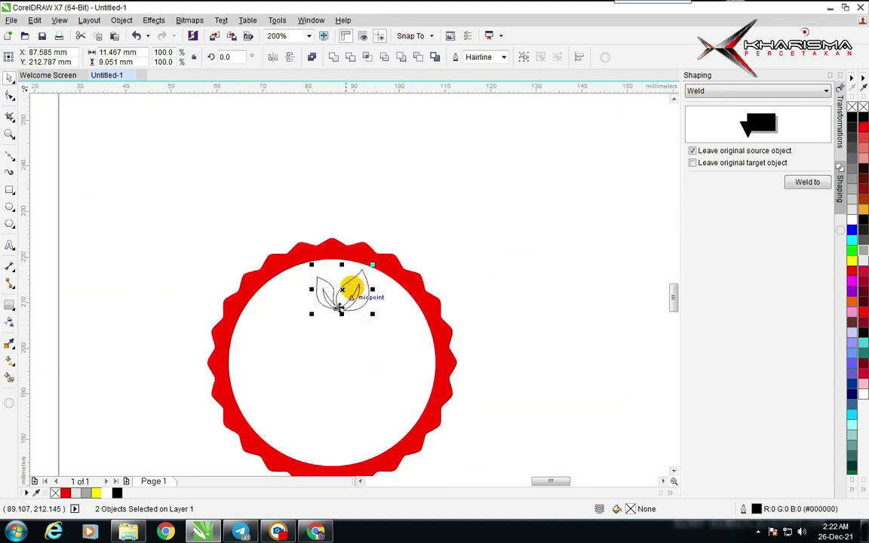
Step: Fill both leaves with red, remove their outlines, and enlarge them slightly at the upper centre of the badge
click(64, 493)
right_click(54, 494)
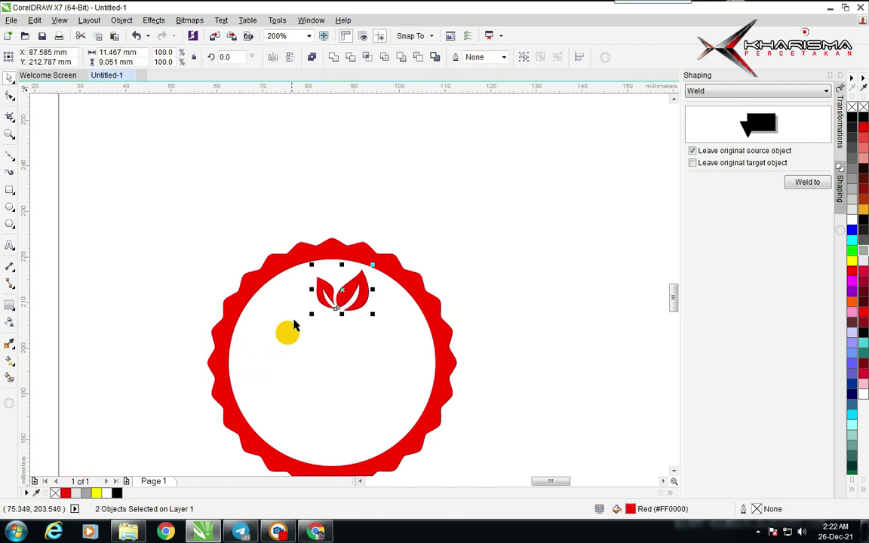
drag(373, 265, 341, 292)
click(413, 180)
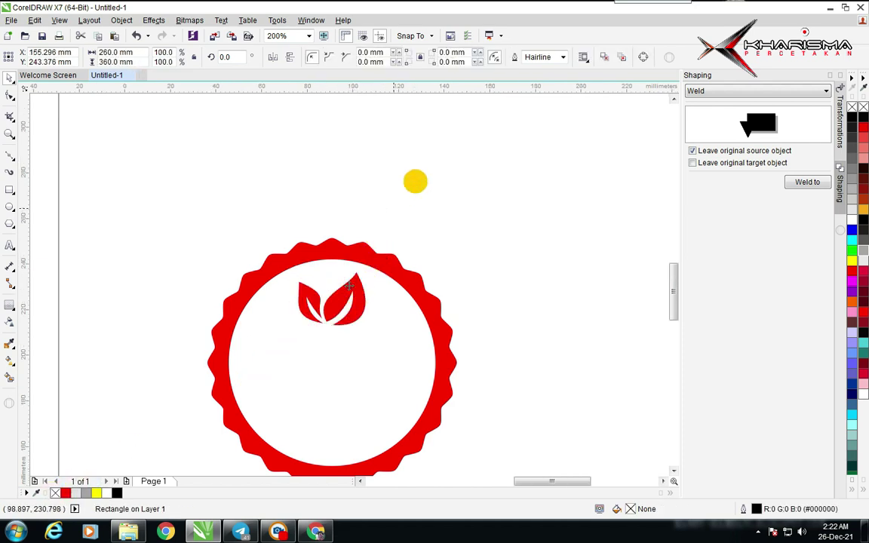
Step: Remove the outlines from the upper and lower red wave shapes of the new label
scroll(334, 305, down, 3)
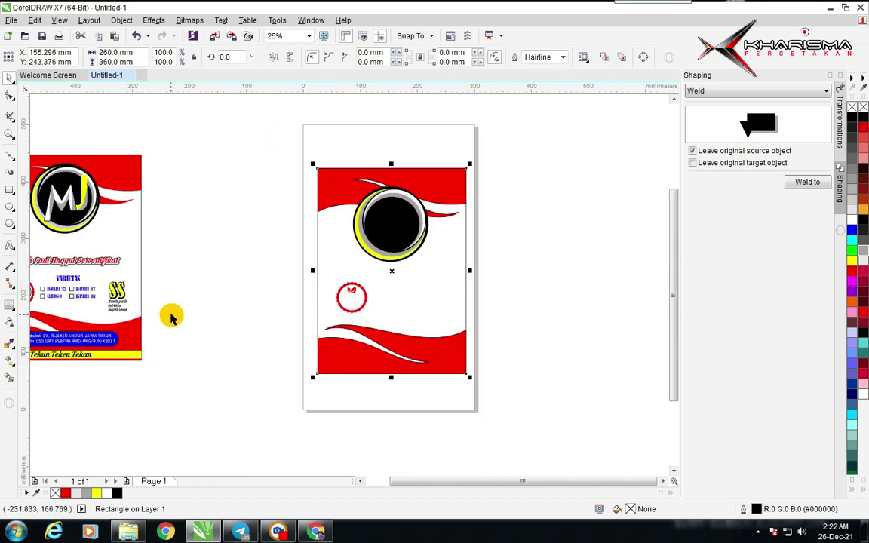
click(201, 301)
scroll(408, 248, down, 2)
scroll(363, 256, up, 2)
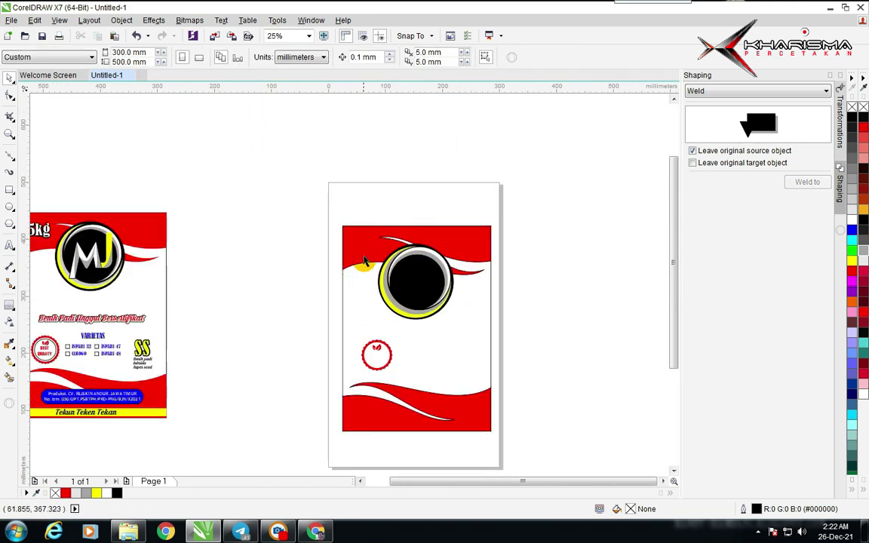
click(363, 256)
shift+click(467, 406)
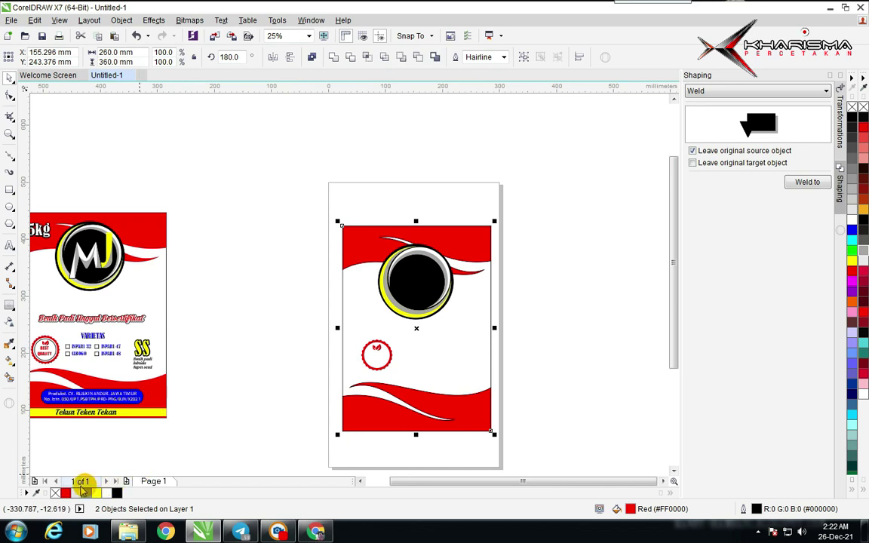
click(239, 371)
Step: Add the artistic text "Benih Padi Unggul Bersertifikat" in the empty space beside the reference label's matching slogan
drag(112, 324, 351, 286)
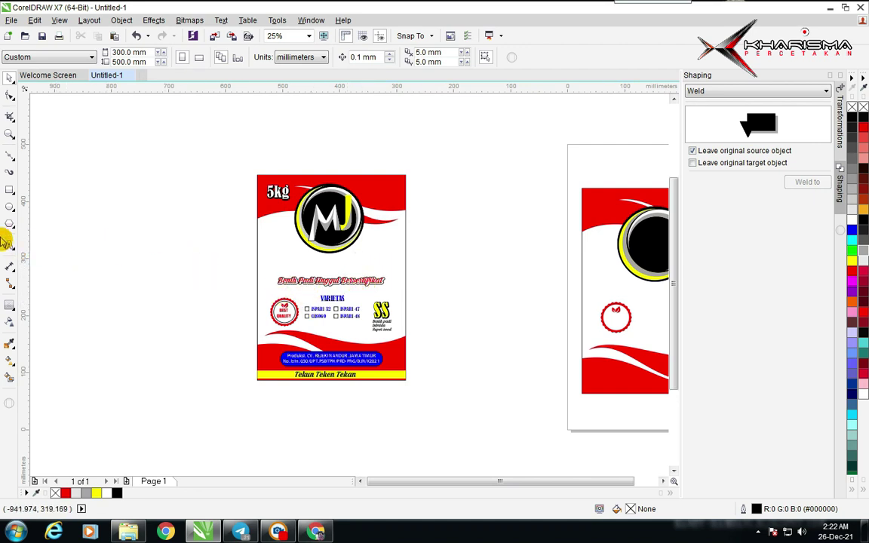
click(9, 246)
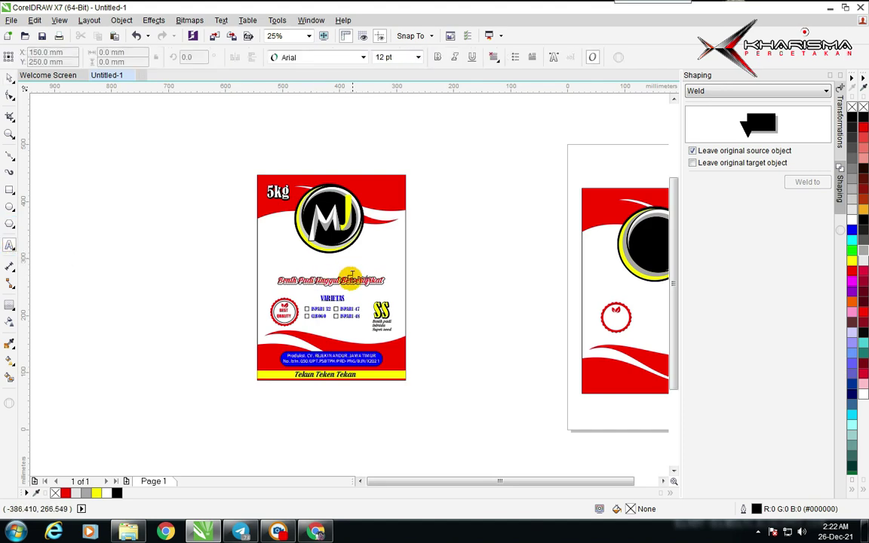
scroll(348, 281, up, 3)
scroll(350, 284, down, 2)
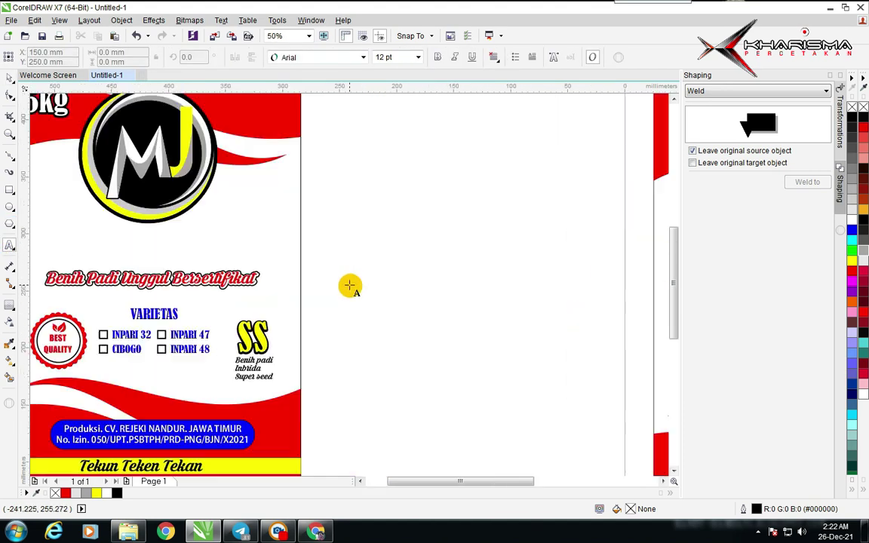
click(350, 283)
text(Benih Padi Unggul Bersertifikat)
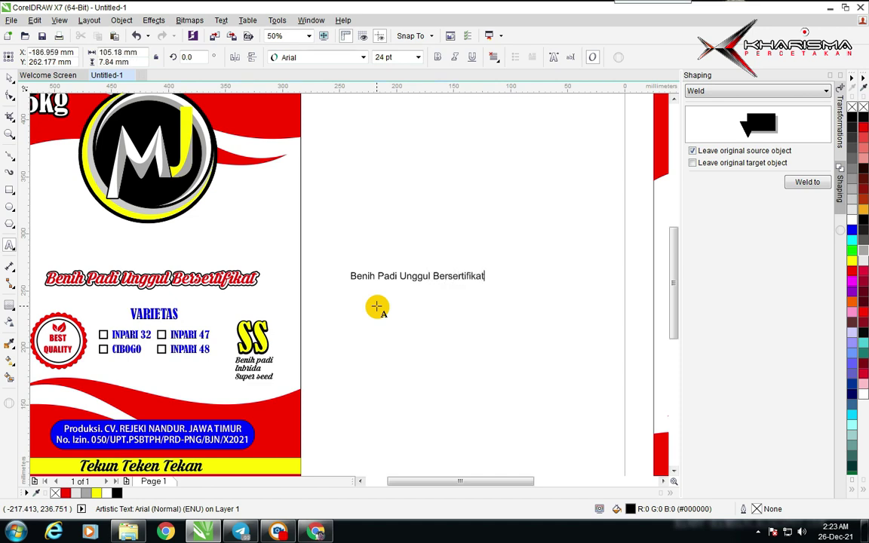
Step: Set the slogan text's font to Krinkes Regular PERSONAL USE and its size to 54 pt
key(ctrl+space)
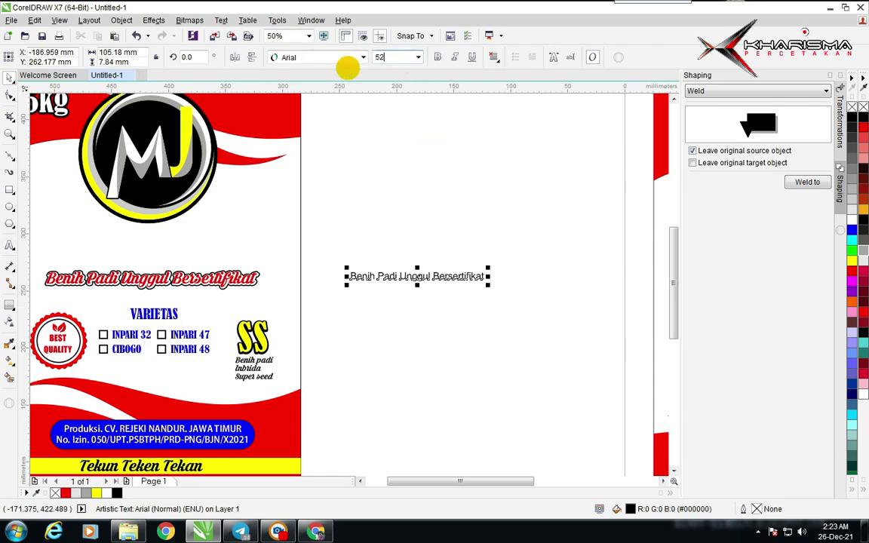
key(Return)
click(363, 58)
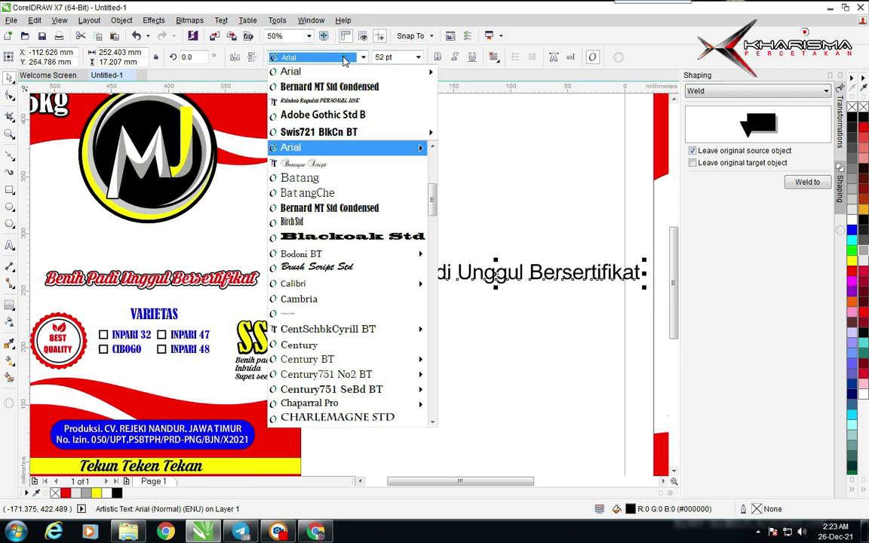
click(338, 101)
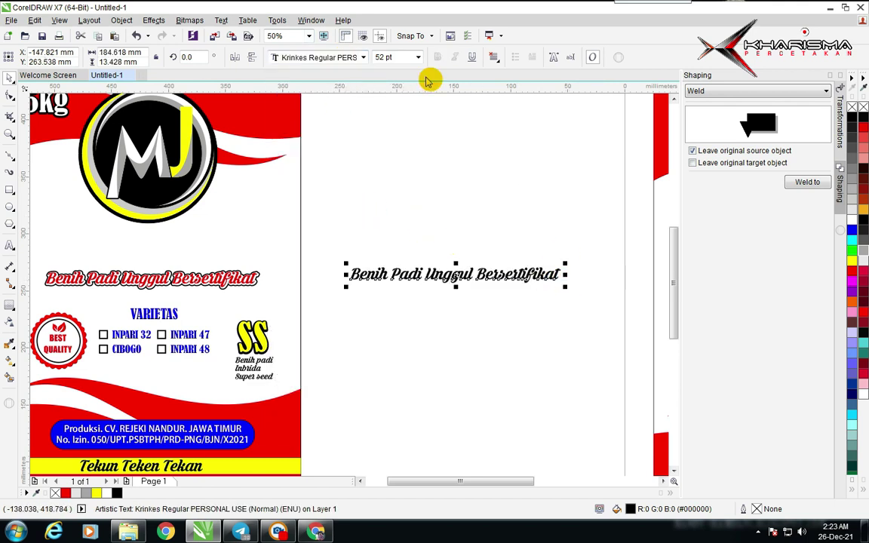
text(5)
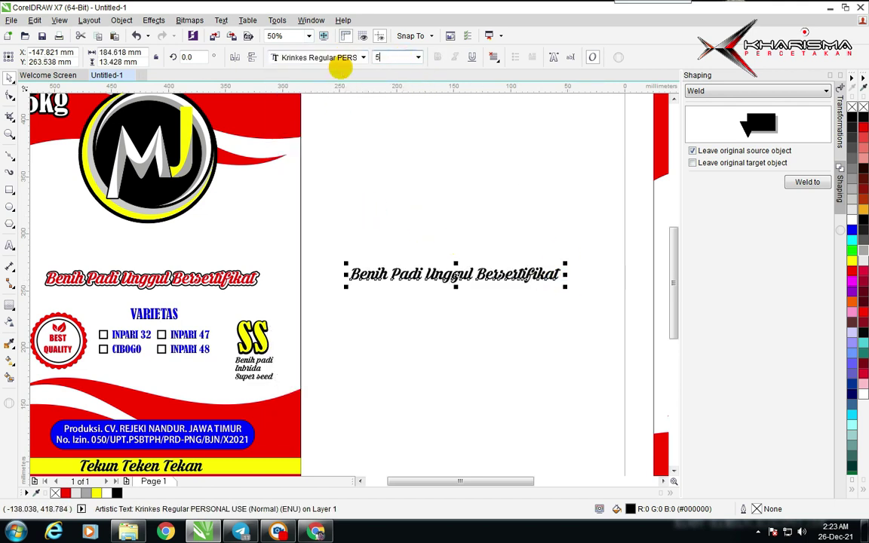
text(4)
key(Return)
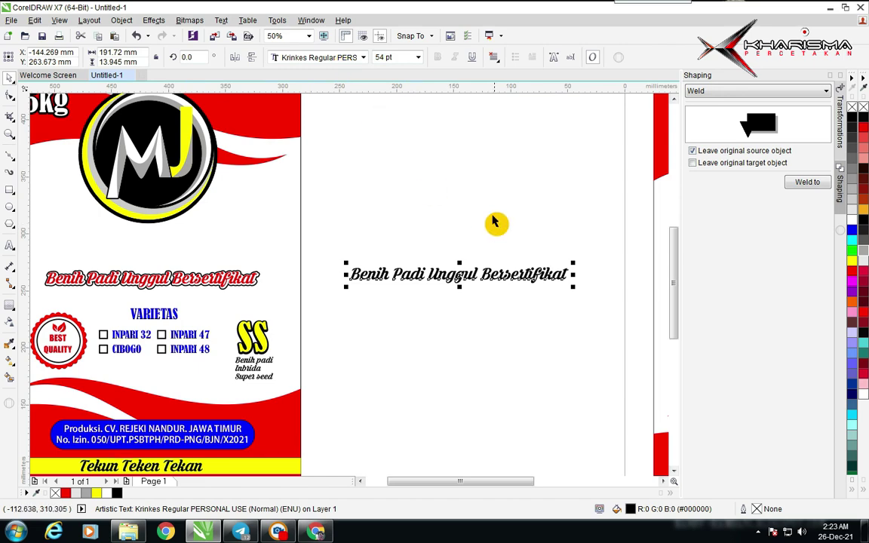
Step: Apply an outside contour to the slogan text with two steps and a 1.0 mm offset
click(459, 229)
scroll(433, 274, up, 1)
click(334, 276)
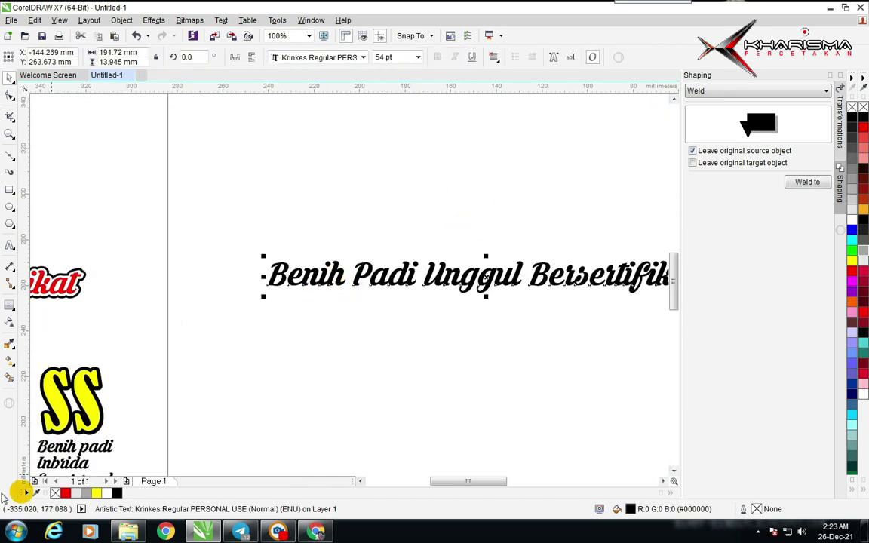
click(9, 306)
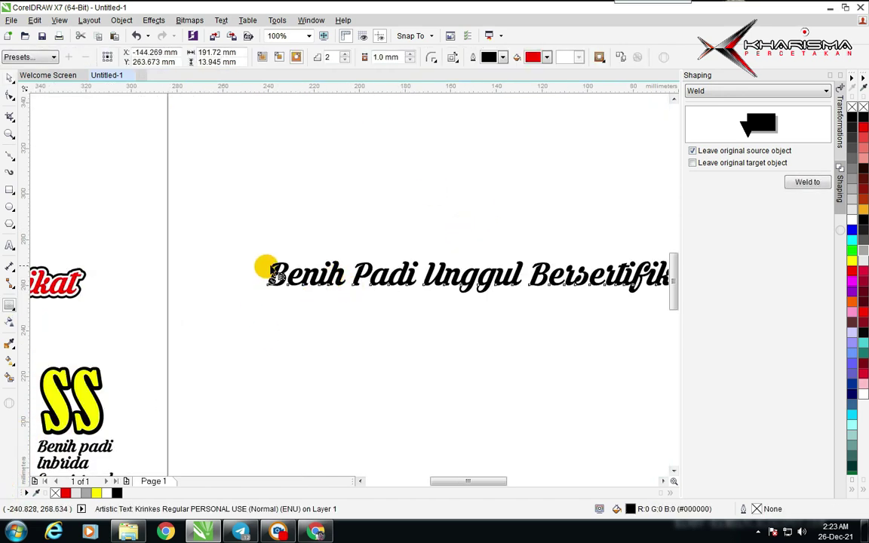
scroll(349, 287, up, 4)
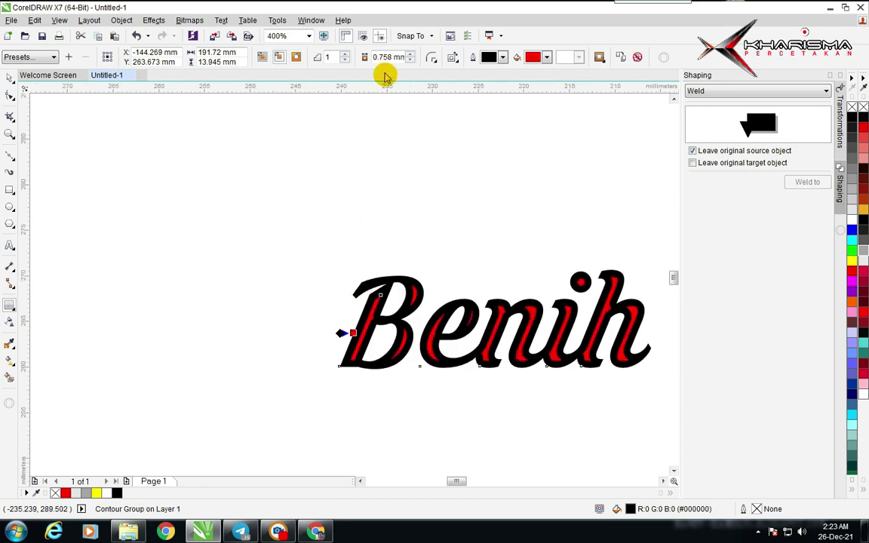
click(344, 334)
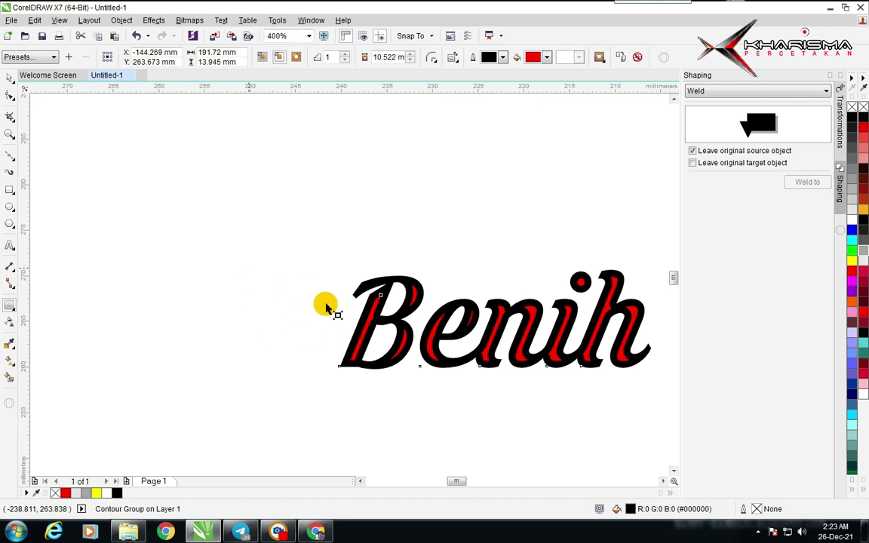
drag(328, 304, 328, 303)
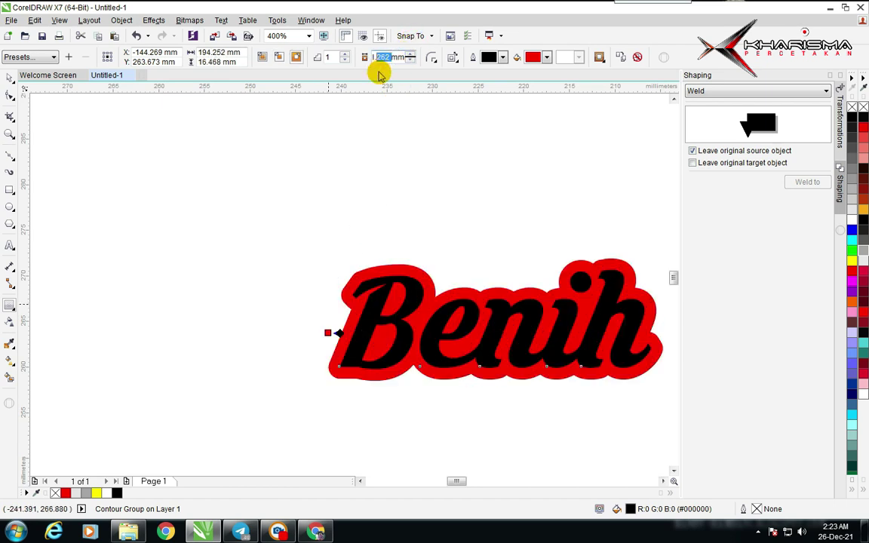
key(Return)
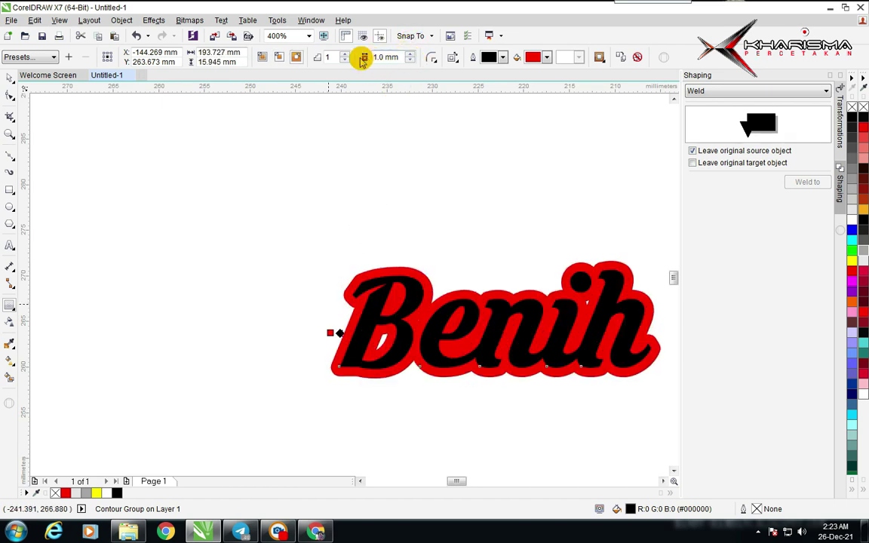
click(345, 56)
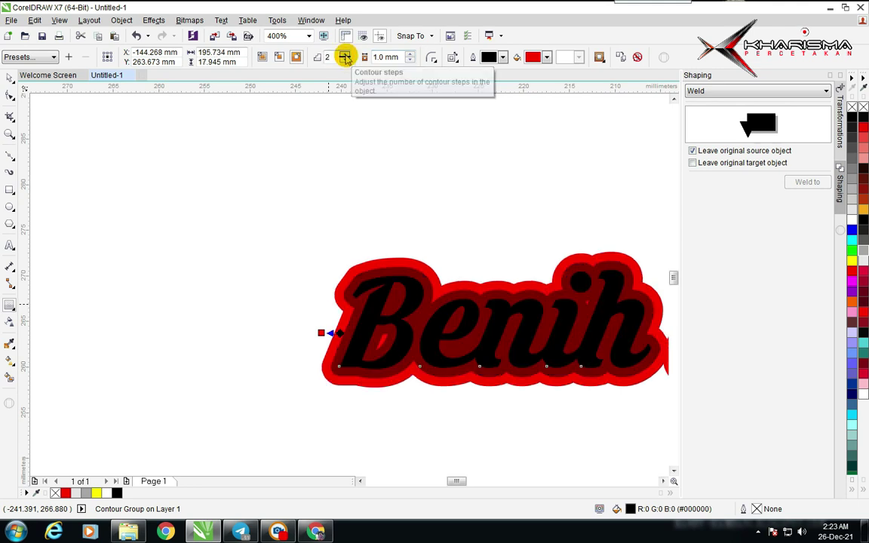
Step: Break the contour apart from the slogan text and ungroup its two outline shapes
click(507, 123)
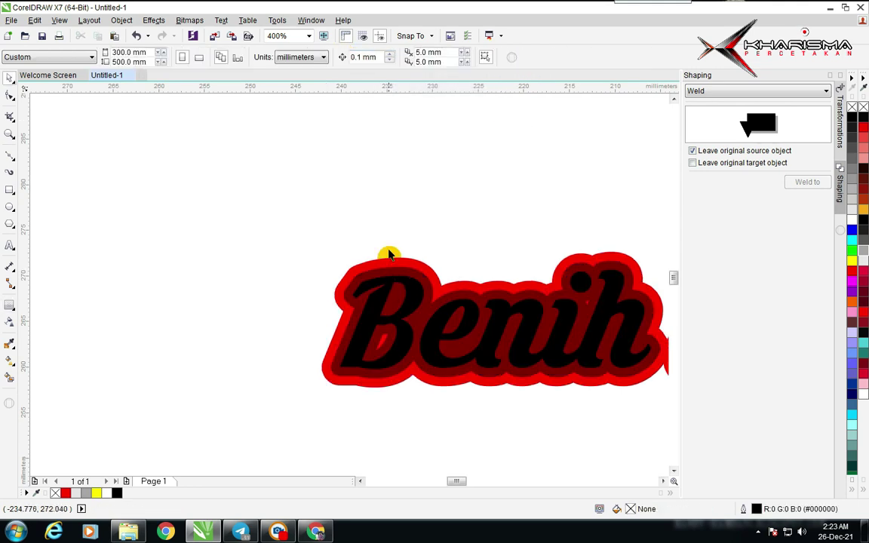
click(405, 268)
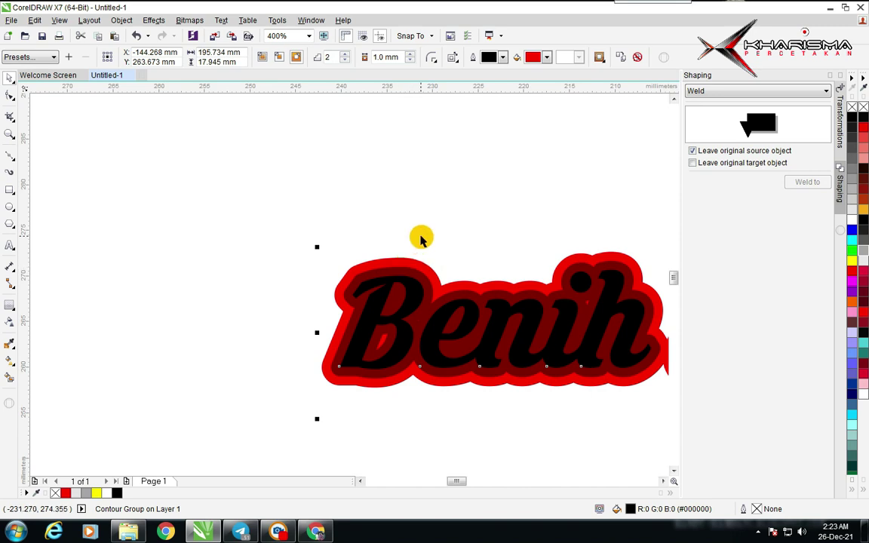
click(434, 137)
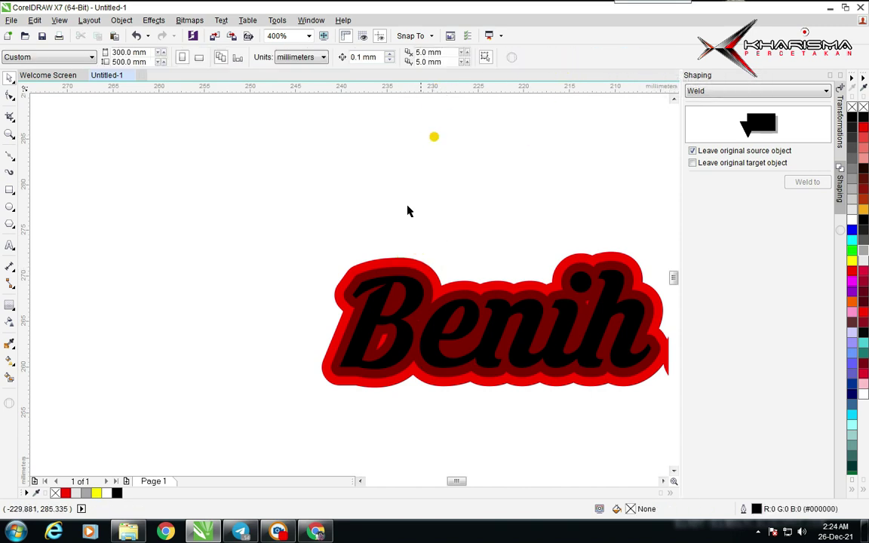
click(401, 268)
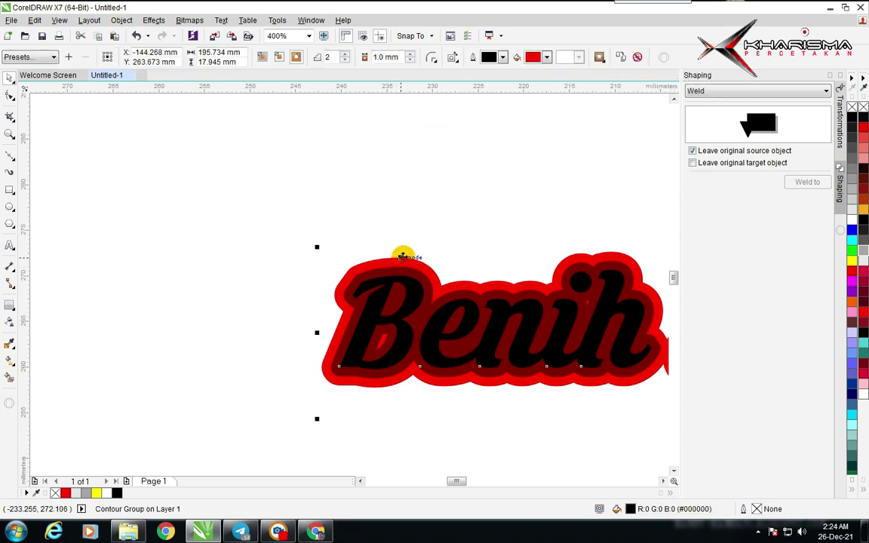
key(ctrl+k)
click(421, 188)
scroll(412, 271, up, 1)
drag(349, 291, 493, 283)
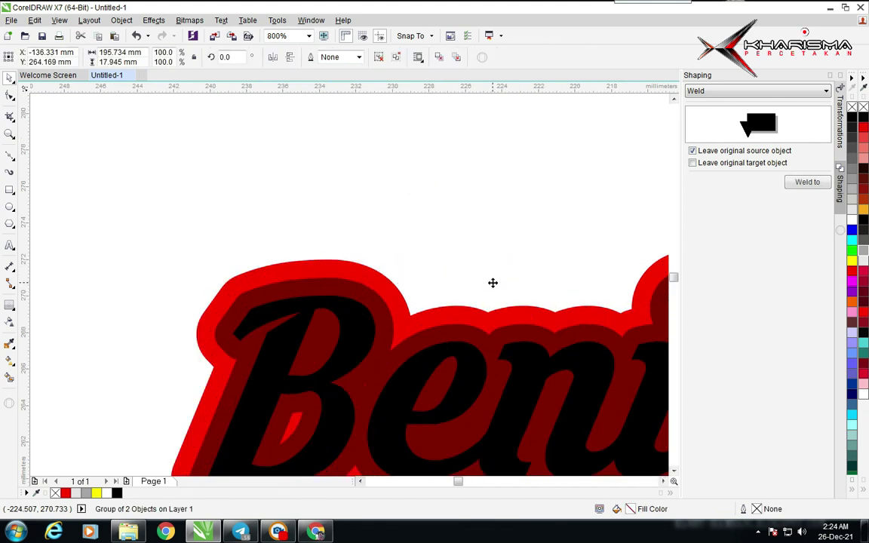
click(383, 55)
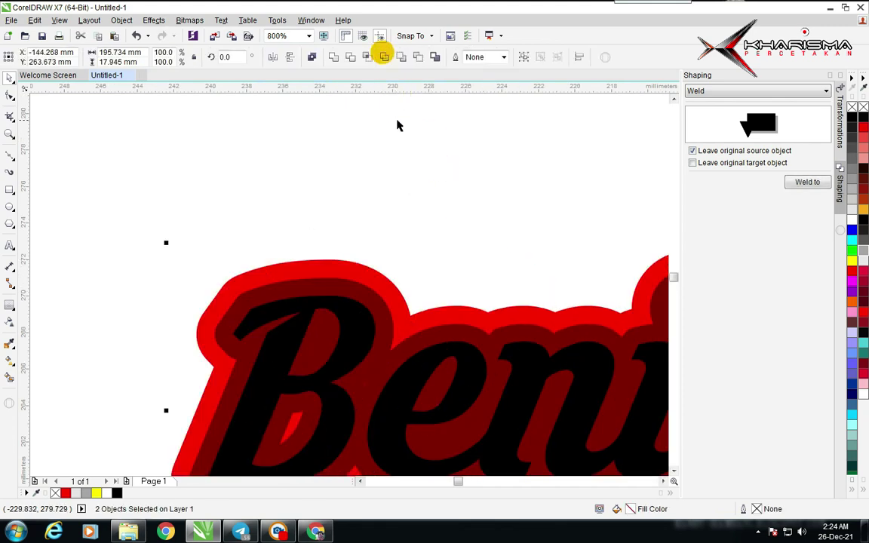
Step: Trim the outer red contour with the dark red inner contour, and delete the inner contour
click(369, 305)
shift+click(259, 267)
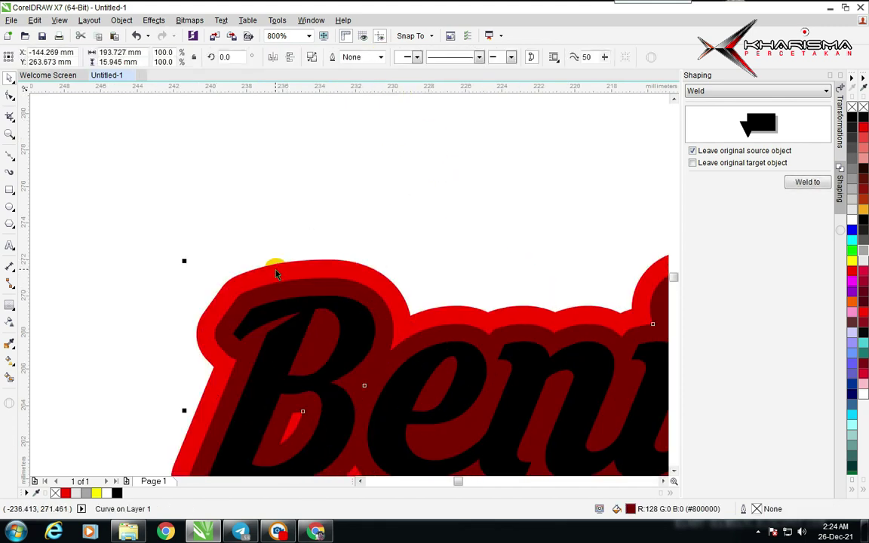
click(350, 60)
click(369, 160)
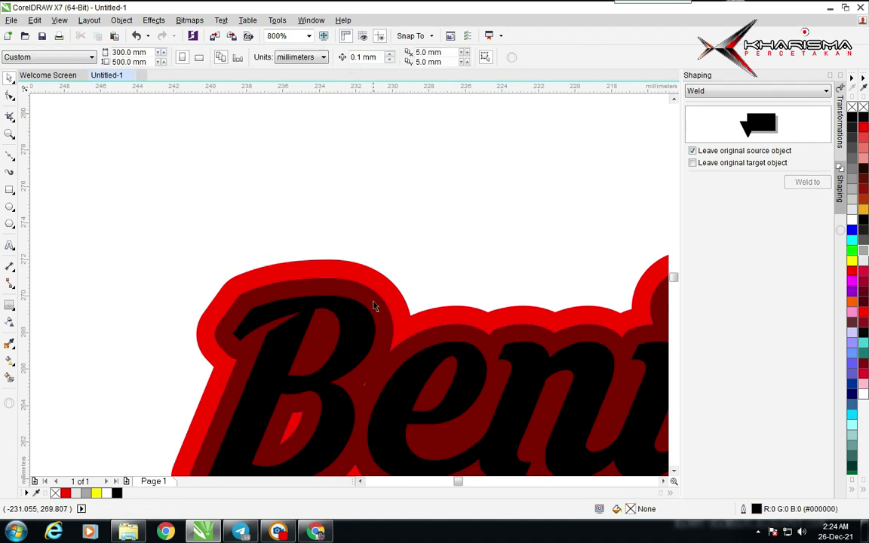
click(374, 304)
key(Delete)
Step: Delete the leftover contour nodes inside and beside the letter B of "Benih" in the red outline
scroll(374, 305, down, 1)
scroll(326, 302, up, 1)
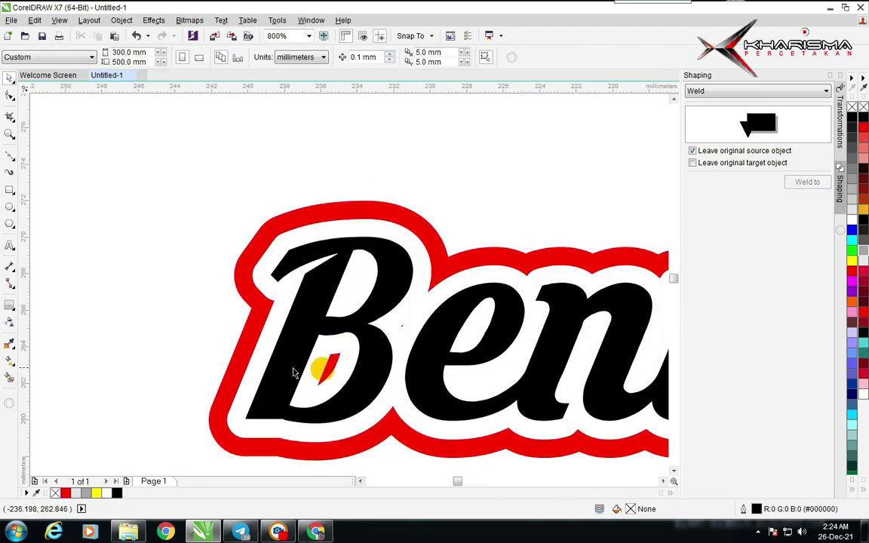
key(F10)
drag(195, 327, 397, 400)
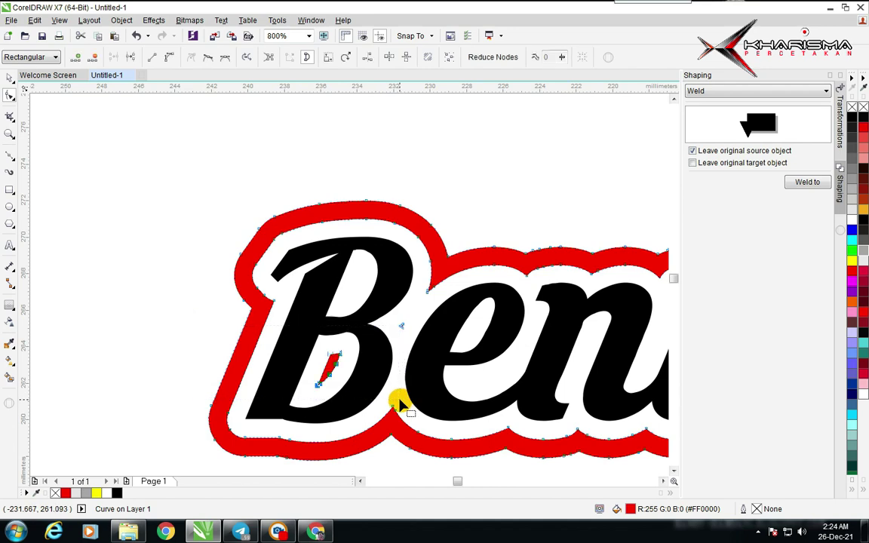
key(Delete)
drag(439, 355, 445, 356)
key(Delete)
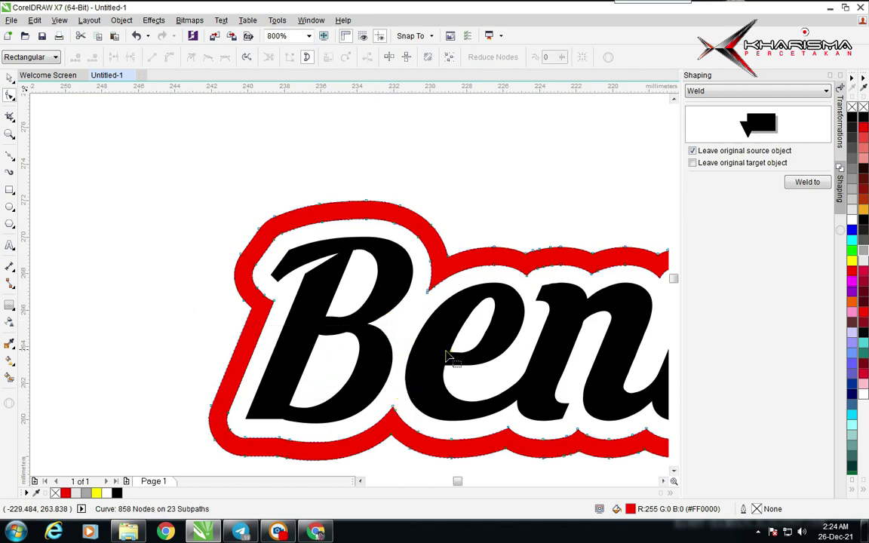
Step: Delete the stray inner contour fragments around the remaining letters of "Benih" and "Padi"
scroll(445, 357, down, 1)
scroll(381, 284, up, 1)
drag(386, 257, 468, 291)
key(Delete)
scroll(495, 296, down, 1)
scroll(495, 301, up, 1)
drag(346, 254, 414, 339)
key(Delete)
drag(526, 304, 526, 304)
key(Delete)
scroll(378, 280, down, 1)
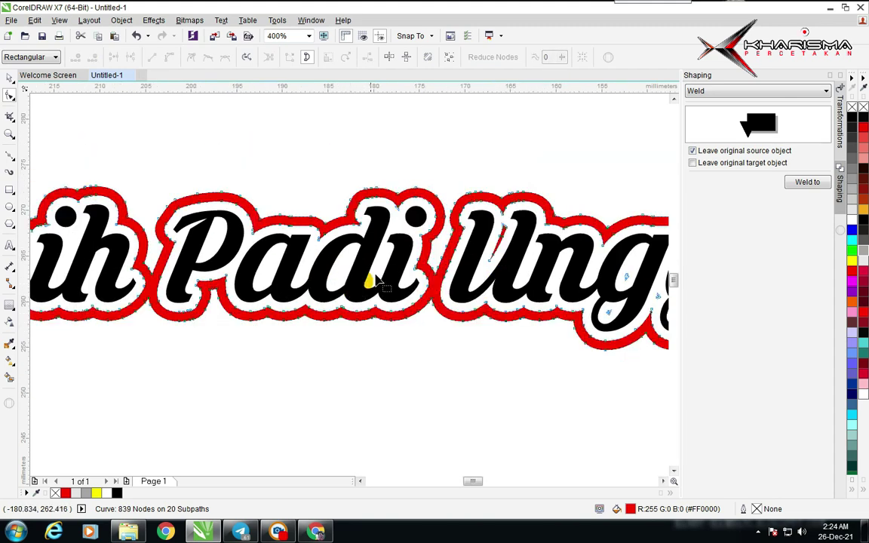
Step: Delete the red sliver between the strokes of the U in "Unggul"
scroll(483, 249, up, 2)
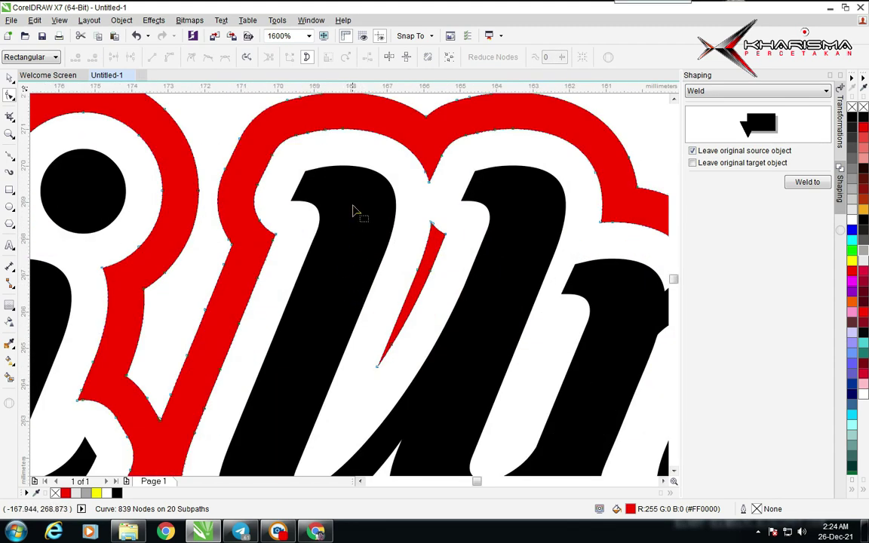
drag(369, 194, 527, 411)
key(Delete)
scroll(356, 293, down, 3)
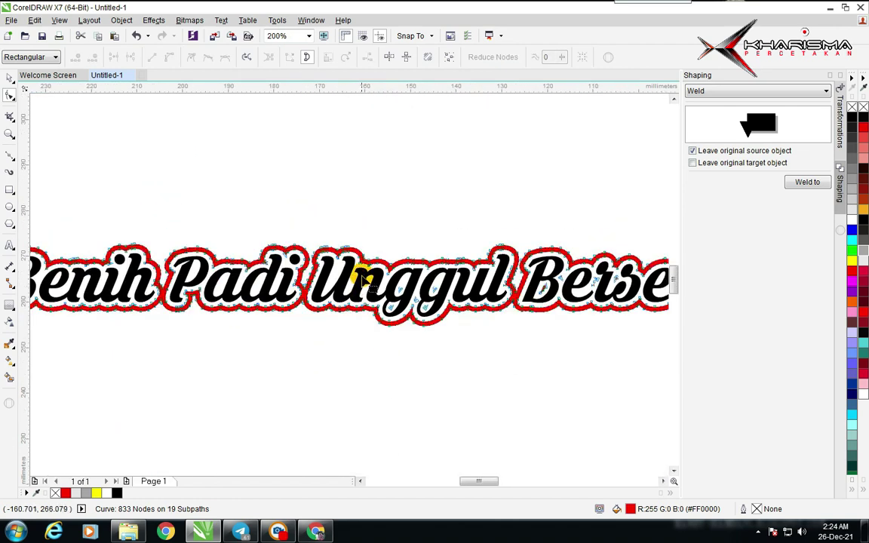
Step: Delete the small leftover contour fragments inside and between the two g letters of "Unggul"
scroll(362, 279, up, 2)
drag(320, 276, 384, 328)
key(Delete)
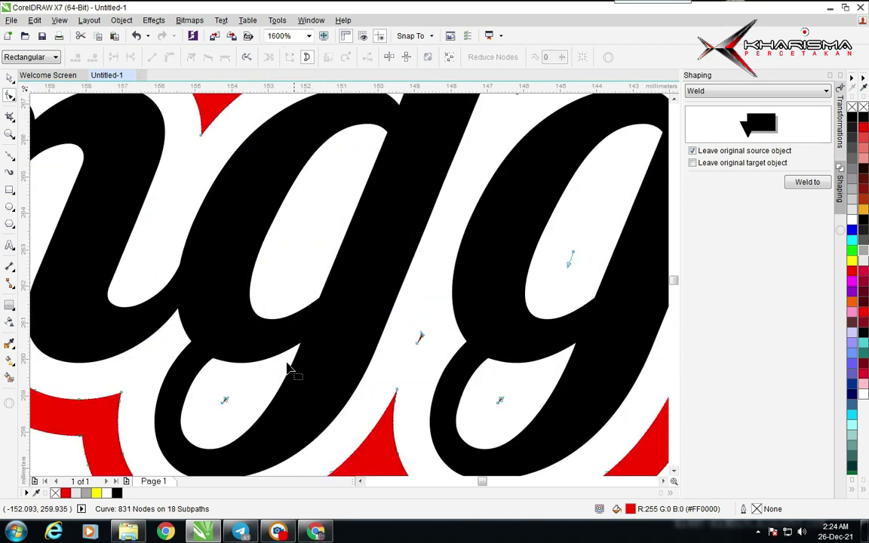
drag(177, 351, 259, 423)
key(Delete)
drag(345, 276, 457, 379)
key(Delete)
drag(425, 303, 521, 430)
key(Delete)
drag(509, 235, 606, 305)
key(Delete)
scroll(370, 283, down, 2)
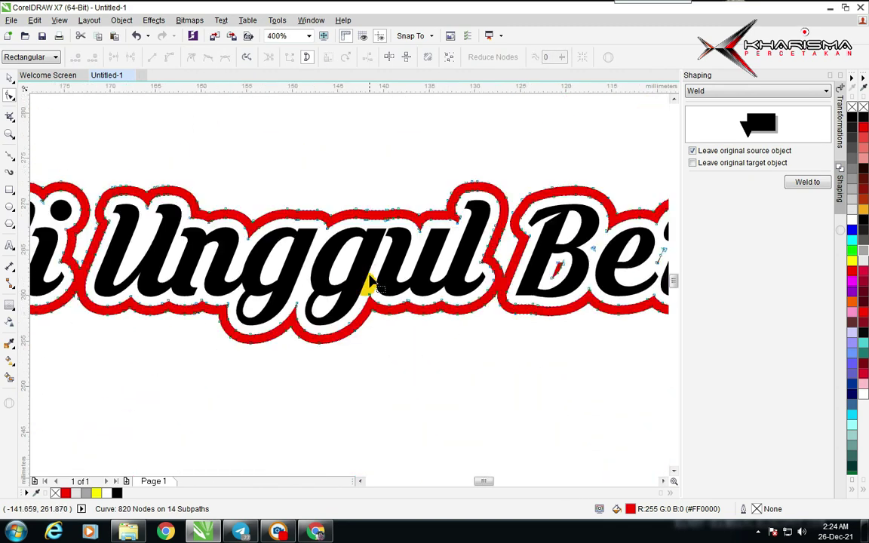
Step: Delete the leftover red contour fragments around the letters "Bers" at the start of "Bersertifikat"
scroll(362, 278, down, 1)
scroll(354, 288, up, 2)
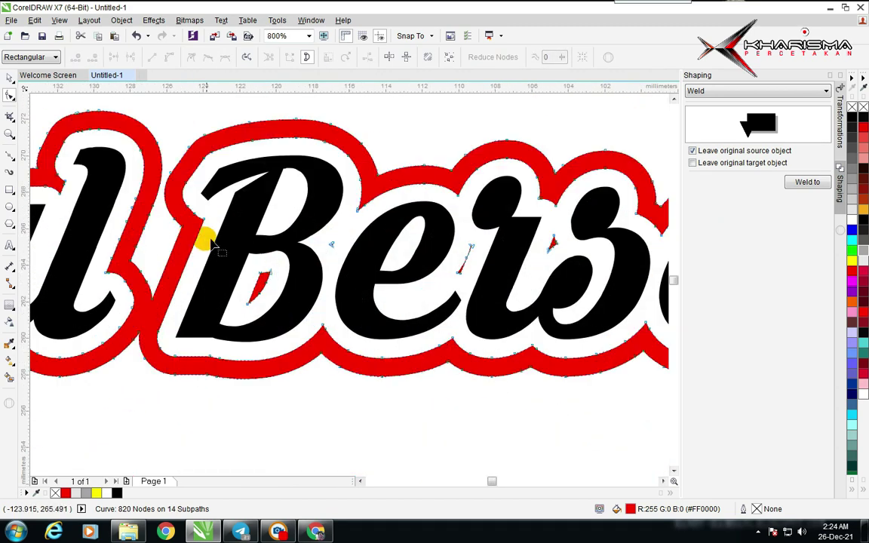
drag(230, 242, 285, 306)
key(Delete)
drag(280, 213, 409, 289)
key(Delete)
drag(435, 224, 498, 295)
key(Delete)
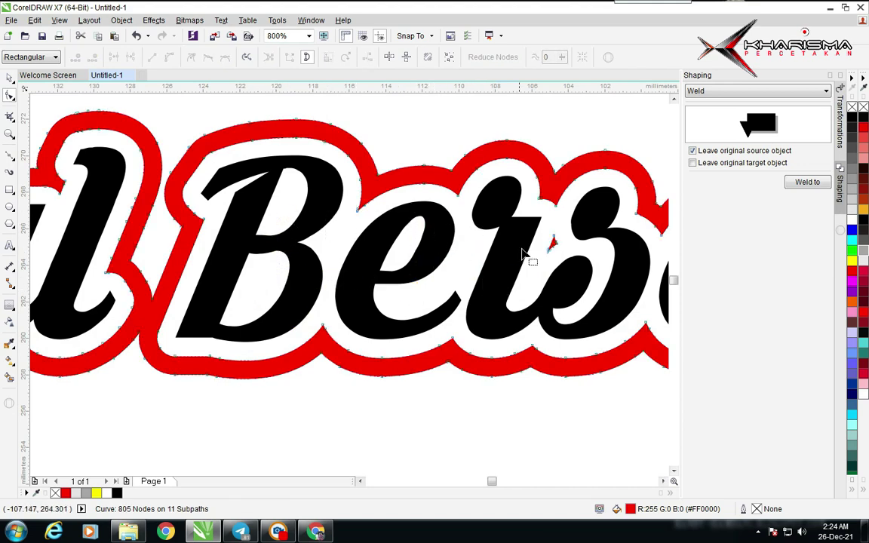
drag(554, 259, 575, 283)
key(Delete)
Step: Delete the remaining stray contour fragments around the letters "ertifikat" in "Bersertifikat"
scroll(576, 284, down, 1)
scroll(395, 268, up, 1)
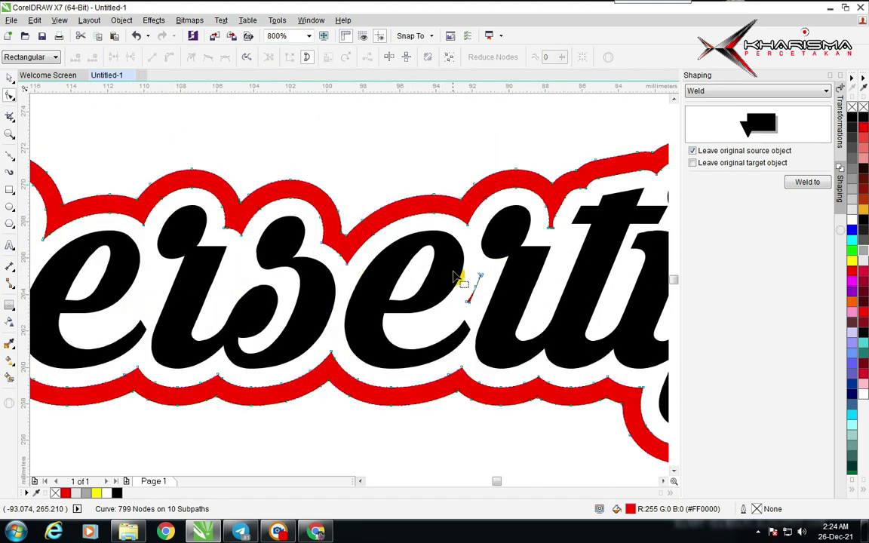
drag(528, 323, 528, 323)
key(Delete)
scroll(356, 281, down, 3)
scroll(360, 288, up, 3)
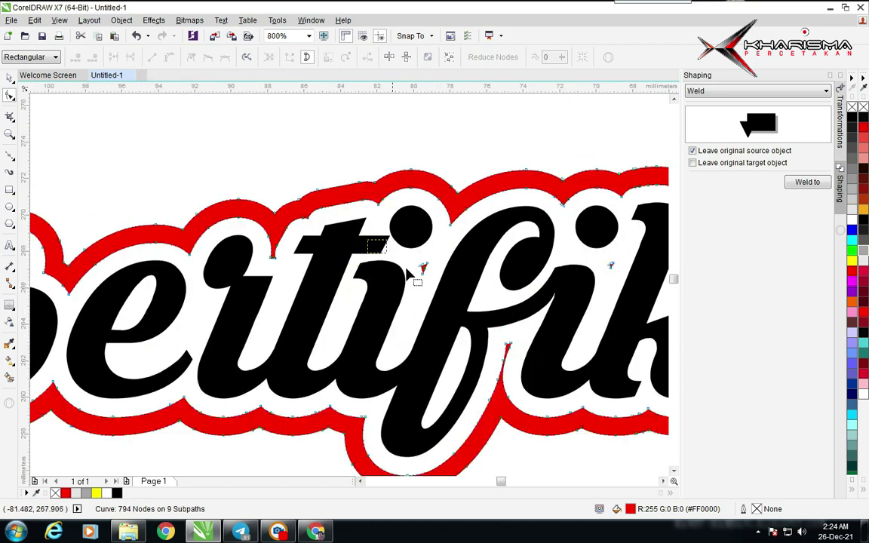
drag(572, 249, 646, 297)
key(Delete)
scroll(368, 284, down, 2)
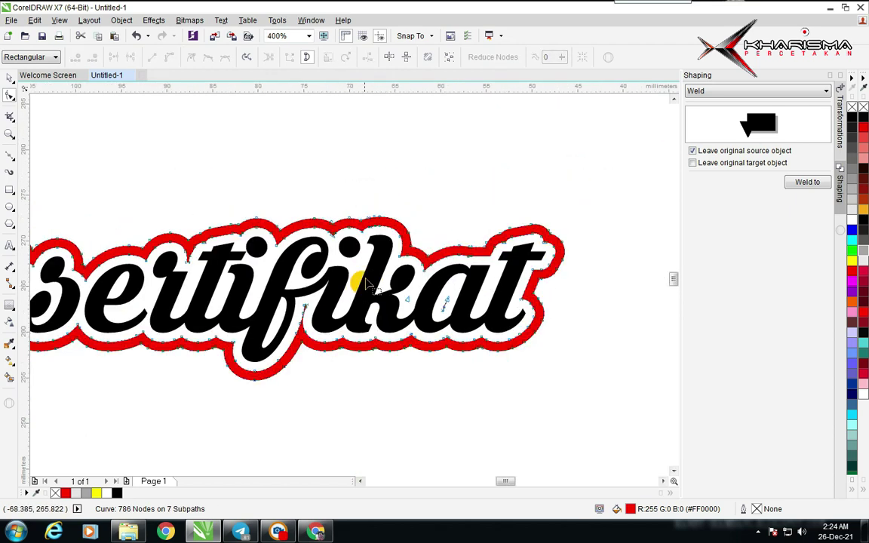
scroll(391, 295, up, 2)
drag(330, 252, 500, 340)
key(Delete)
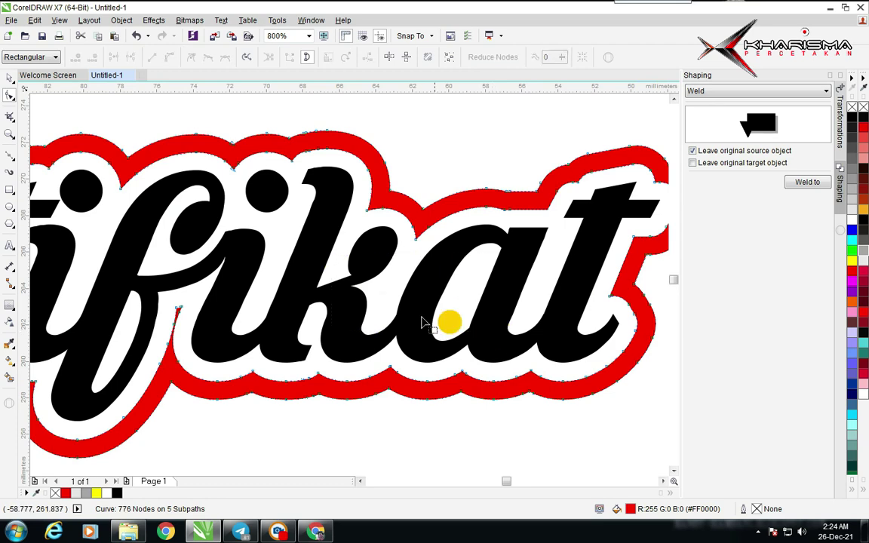
Step: Move the slogan text together with its red outline onto the new label, just below the circular logo
scroll(423, 324, down, 2)
key(space)
scroll(311, 289, down, 3)
scroll(173, 249, down, 2)
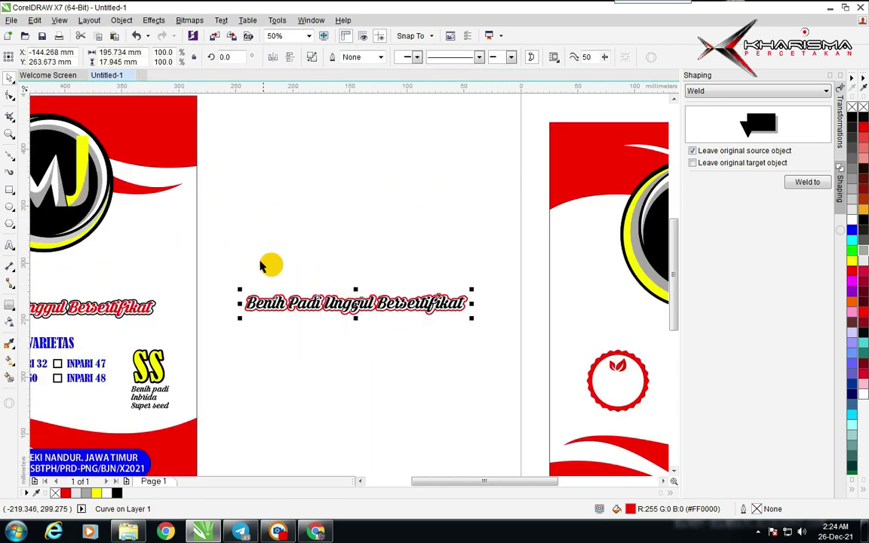
click(244, 289)
drag(228, 277, 496, 334)
scroll(418, 316, down, 1)
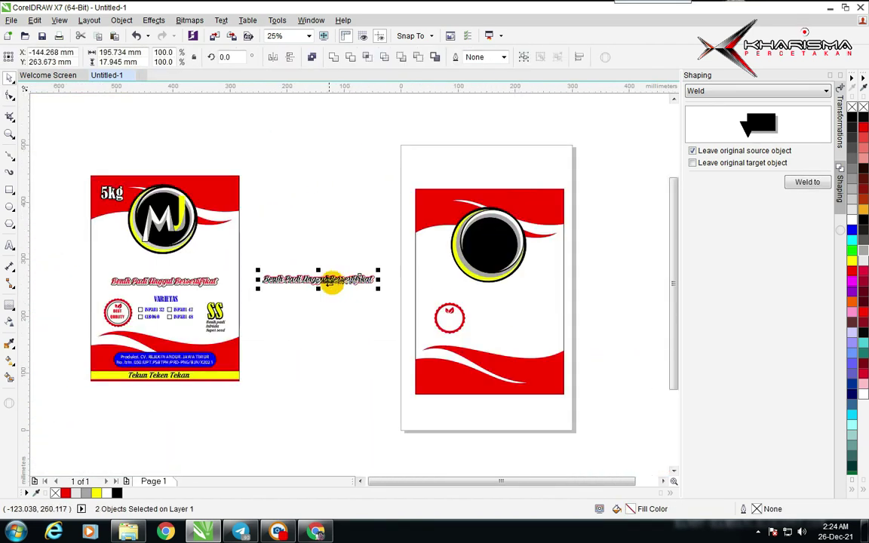
drag(320, 280, 490, 295)
click(646, 269)
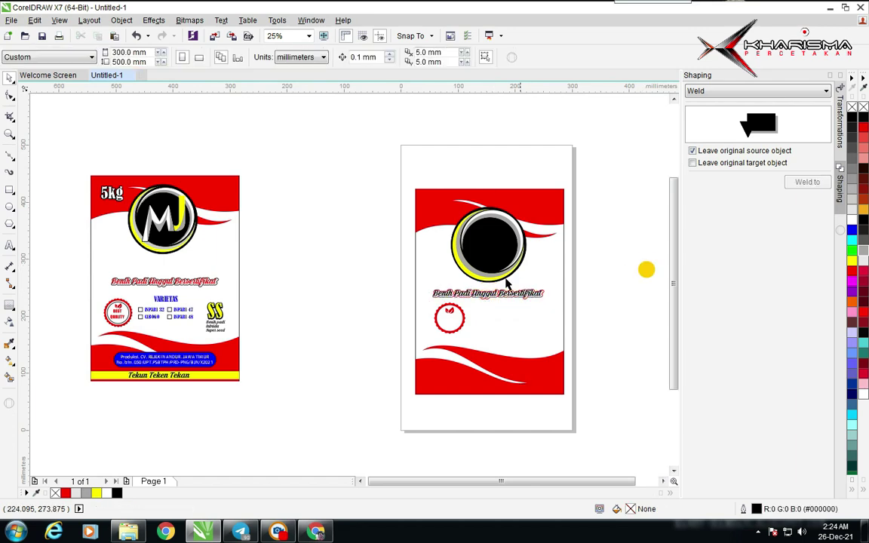
Step: Shrink the round badge and its leaves on the new label to about 49 mm wide
scroll(301, 325, up, 1)
drag(173, 326, 349, 413)
scroll(350, 285, up, 1)
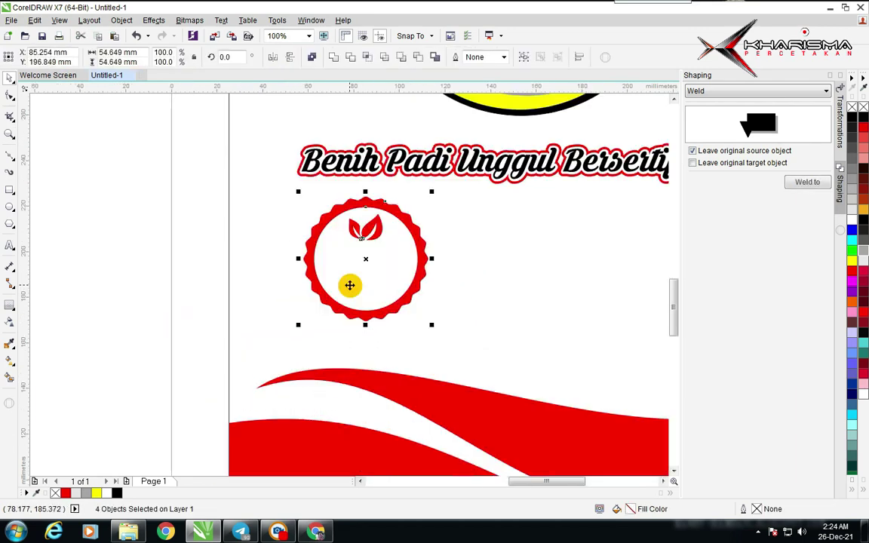
drag(432, 192, 427, 198)
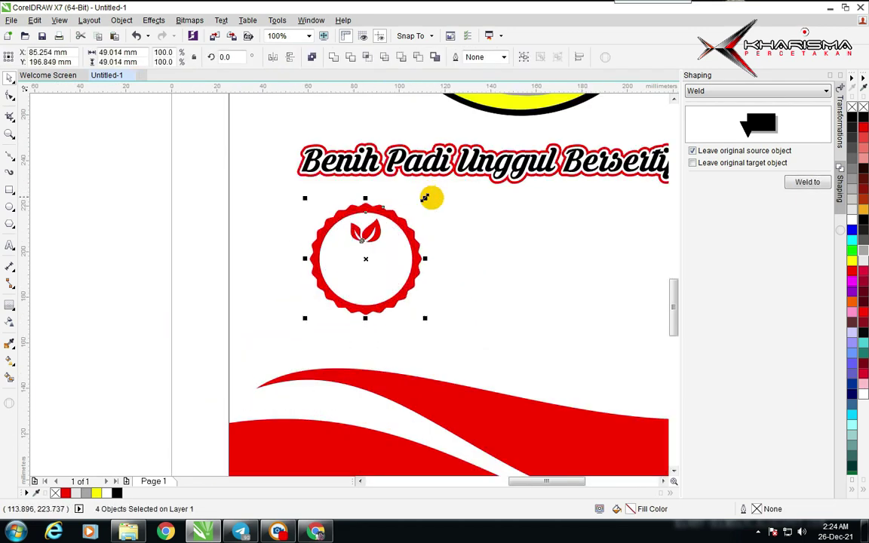
click(134, 218)
scroll(351, 286, down, 2)
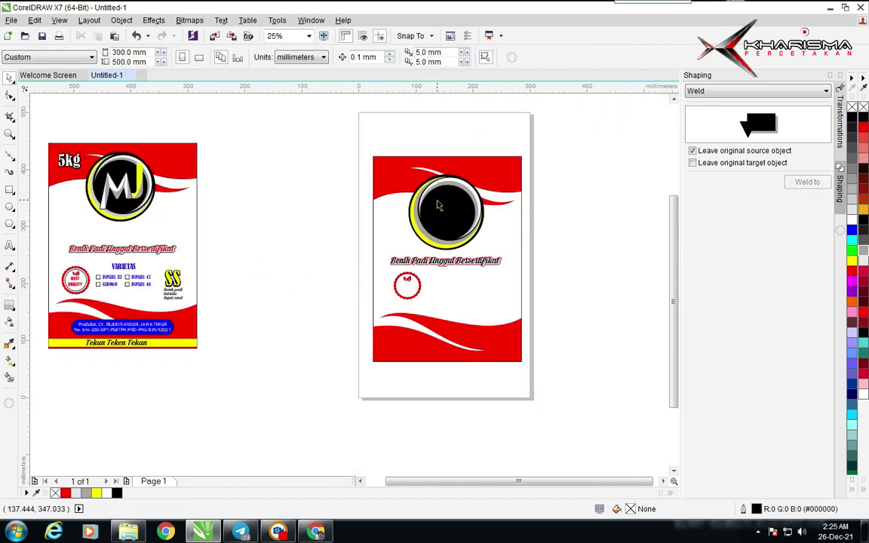
scroll(437, 205, up, 2)
click(445, 234)
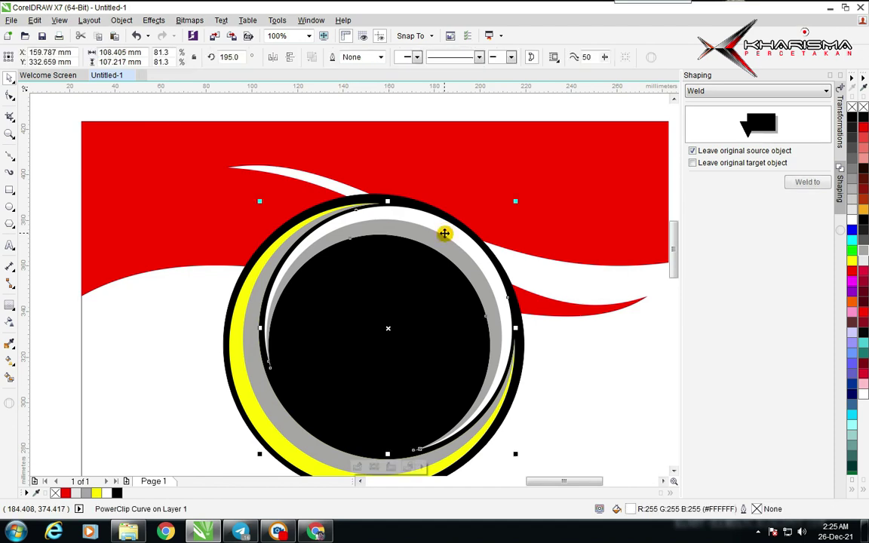
scroll(442, 236, down, 2)
click(208, 219)
Step: Add the artistic text "VARIETAS" in the empty area between the reference label and the new label
scroll(288, 367, up, 1)
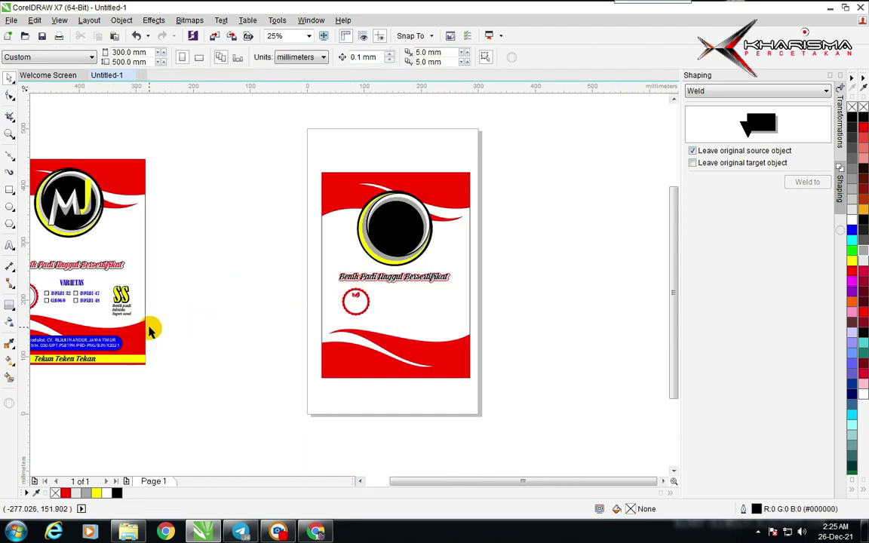
click(9, 245)
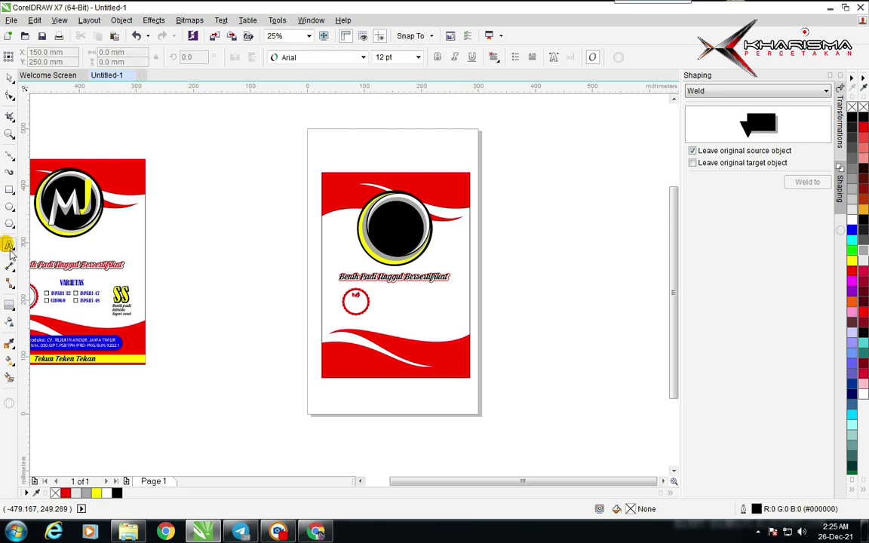
click(187, 314)
scroll(196, 312, up, 1)
text(VARI)
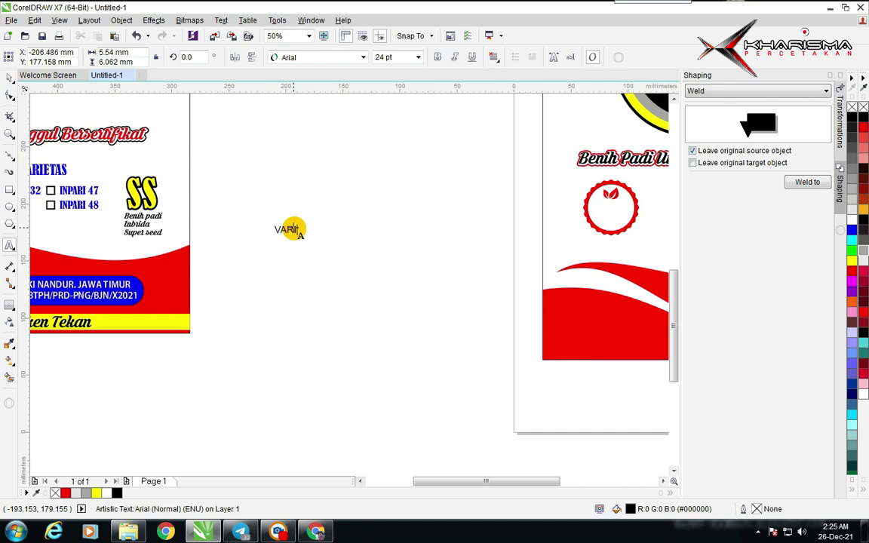
key(ctrl+space)
scroll(260, 186, down, 1)
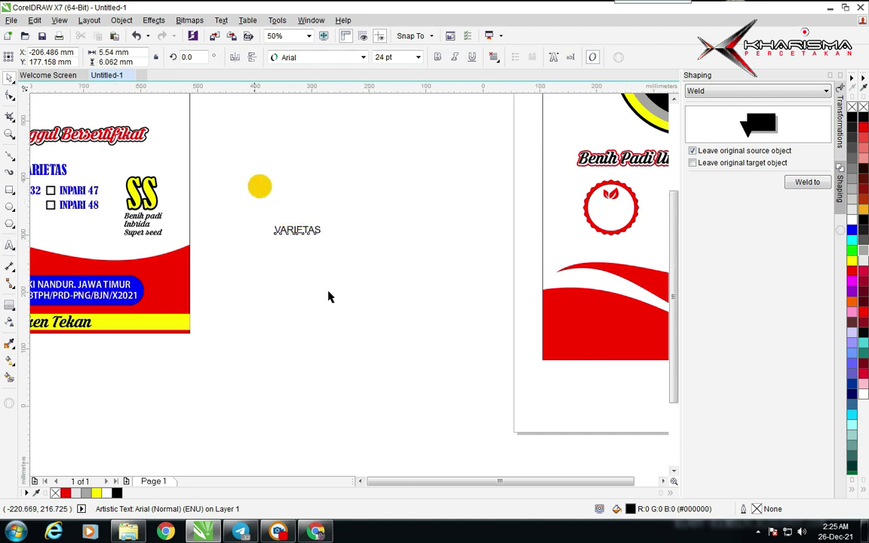
scroll(309, 296, up, 1)
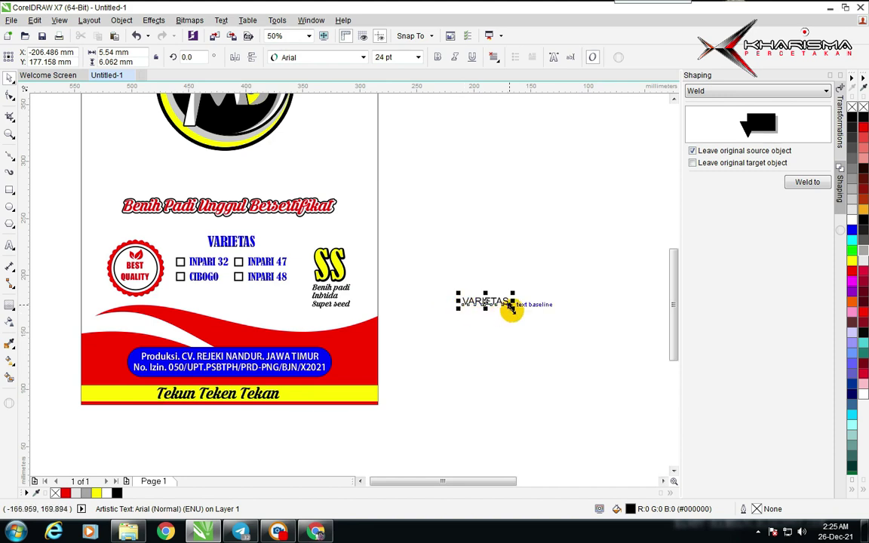
Step: Enlarge the "VARIETAS" text to about 37 pt and set its font to Bernard MT Std Condensed
drag(512, 305, 539, 338)
click(489, 220)
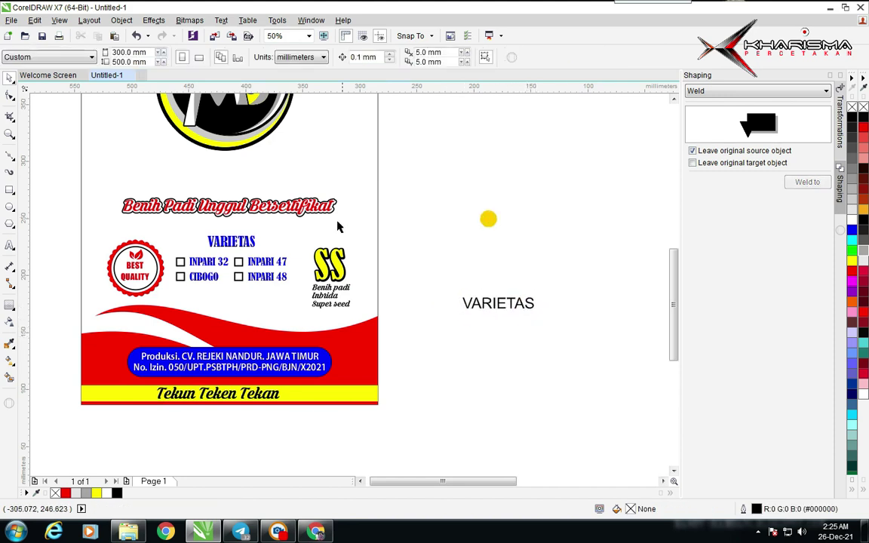
click(251, 243)
click(499, 302)
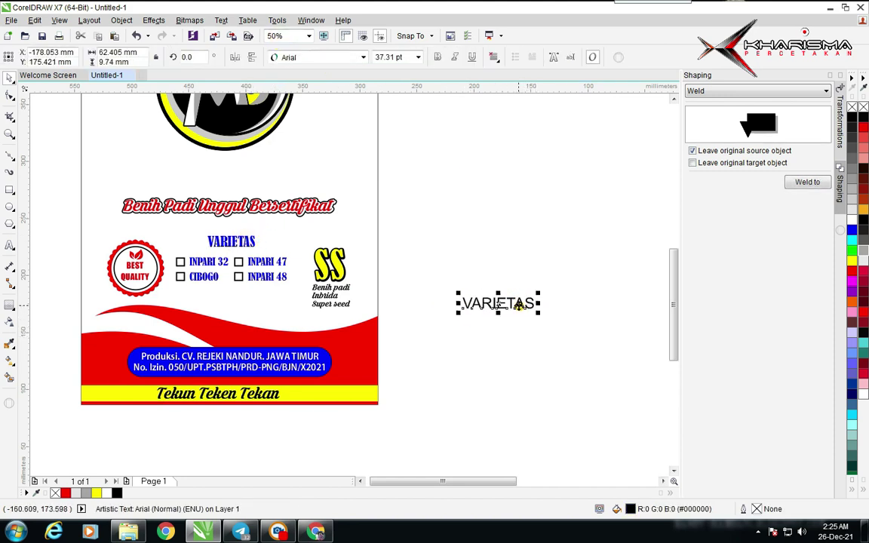
click(363, 57)
click(350, 84)
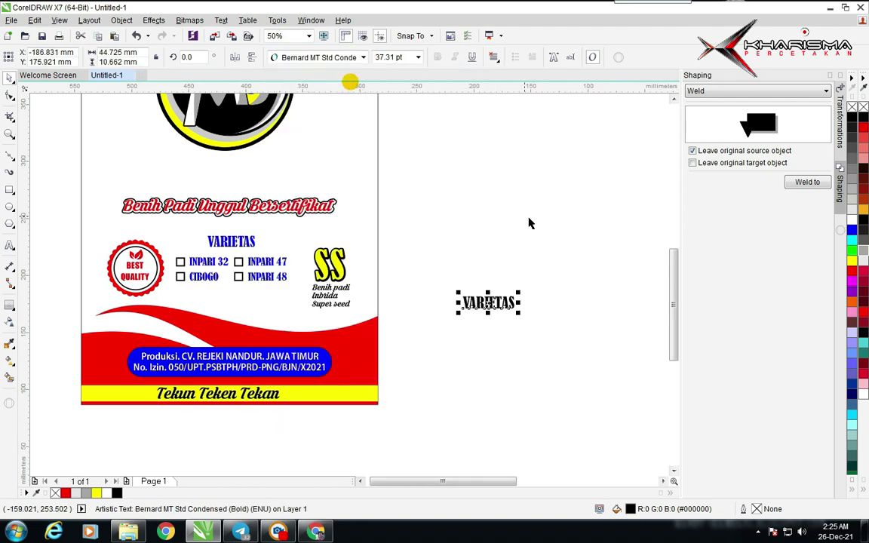
click(488, 325)
click(480, 301)
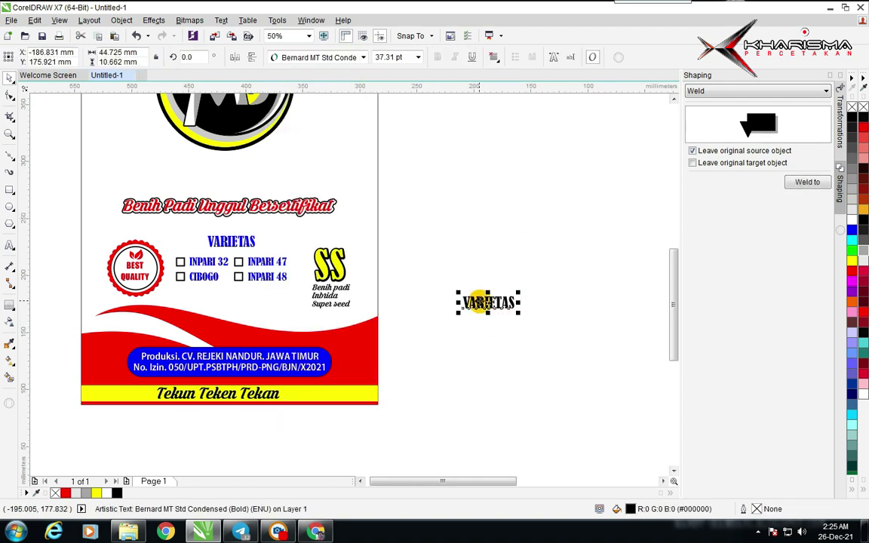
Step: Move the "VARIETAS" heading onto the new label, centred just below the slogan
scroll(480, 300, down, 2)
scroll(345, 288, down, 1)
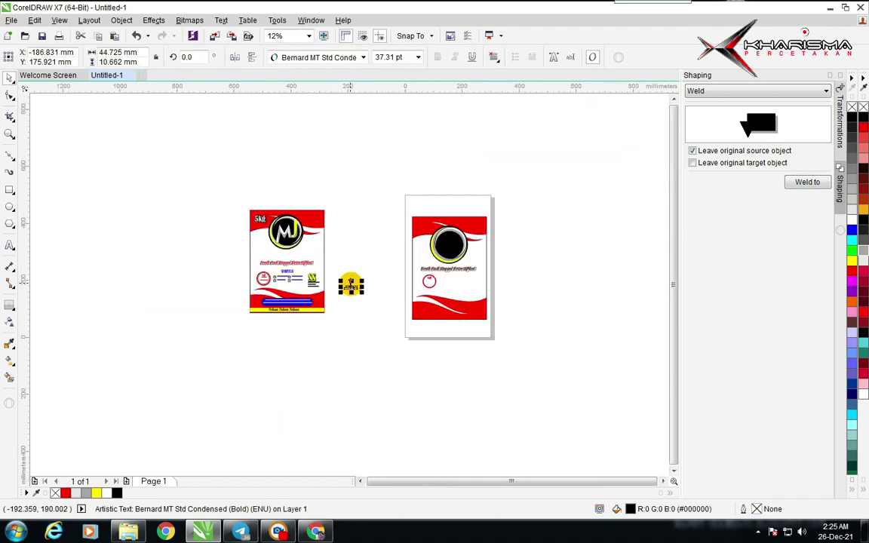
scroll(351, 289, up, 2)
drag(351, 289, 549, 270)
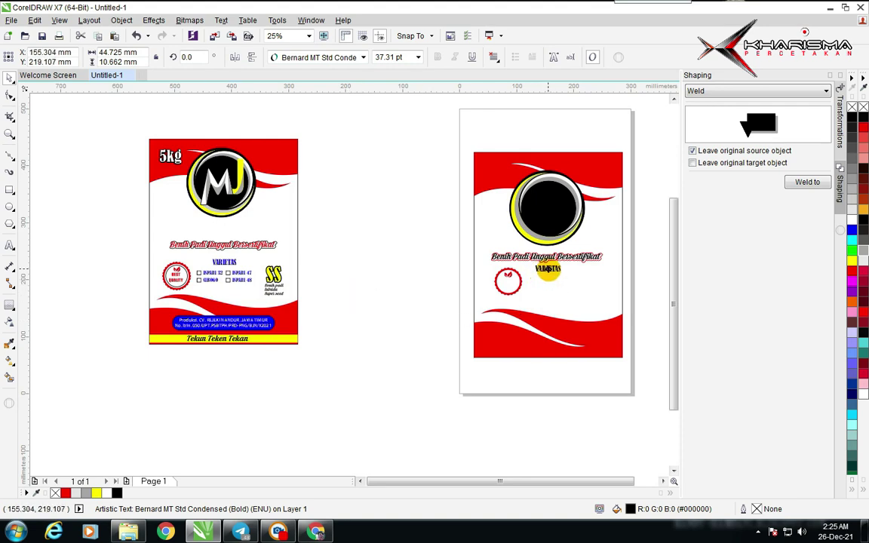
click(369, 260)
scroll(350, 289, up, 2)
click(334, 245)
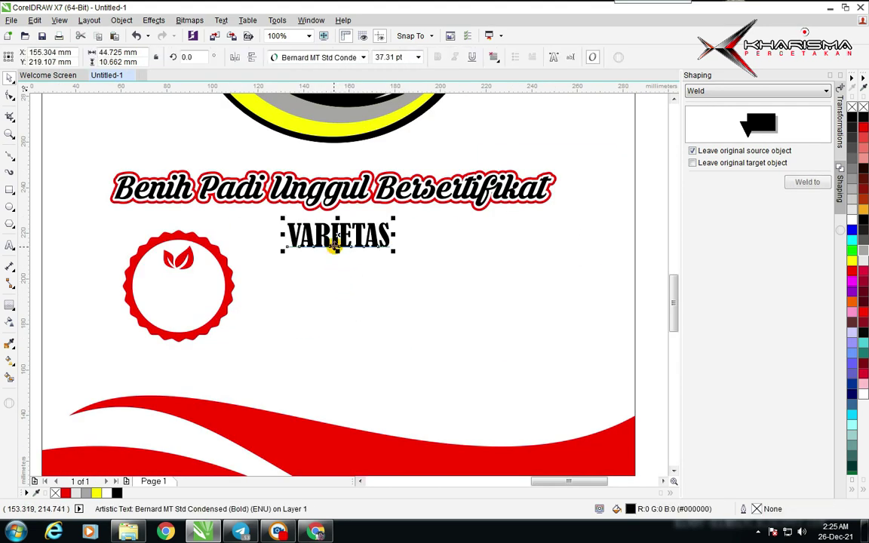
Step: Add the artistic text "MANGGALA JUMBO" in the empty area between the reference label and the new label
scroll(340, 272, down, 2)
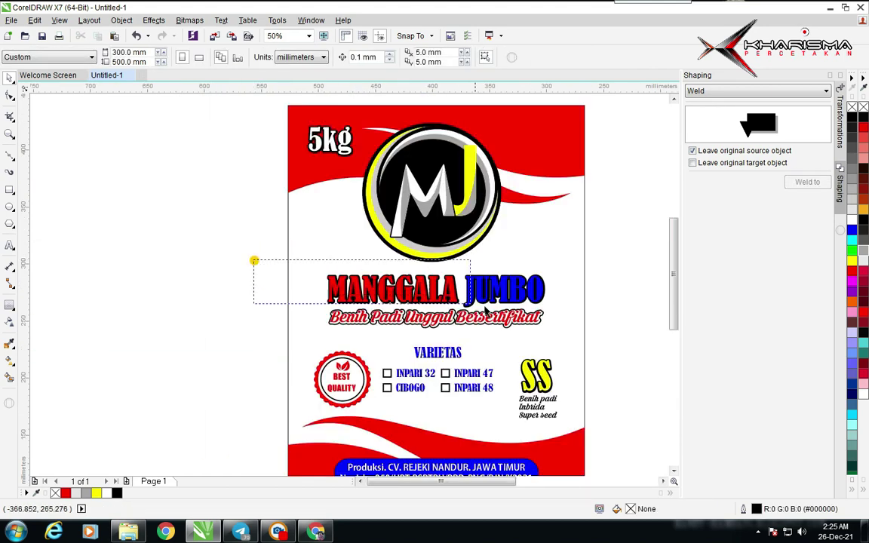
drag(486, 307, 363, 286)
click(662, 292)
click(138, 249)
click(9, 246)
scroll(172, 306, down, 1)
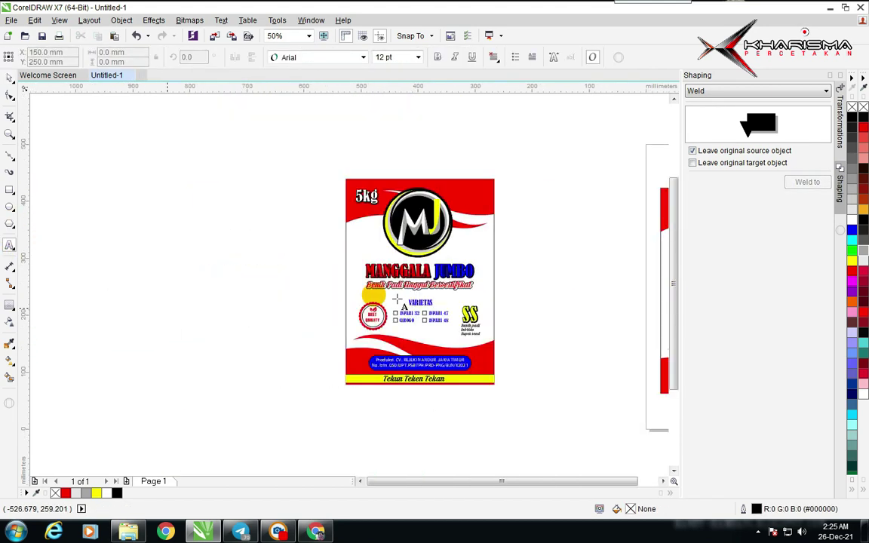
scroll(539, 286, up, 1)
click(366, 277)
click(366, 276)
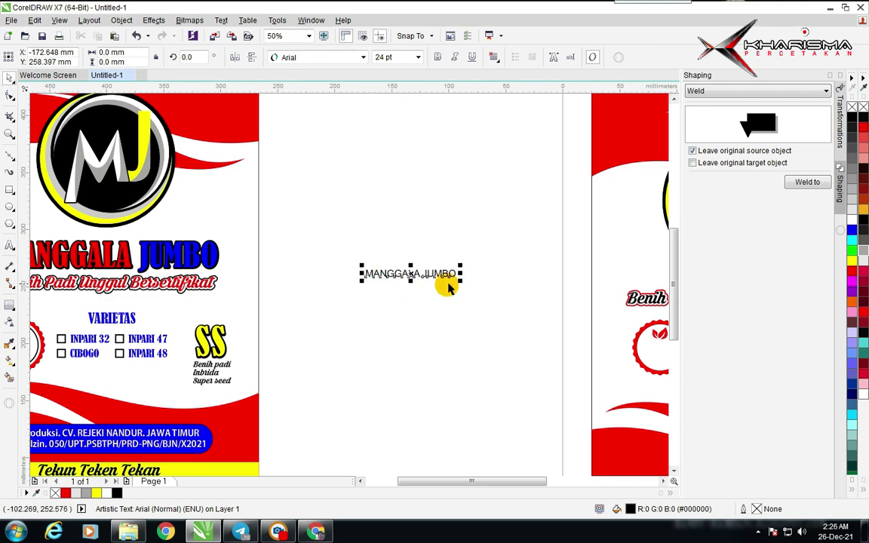
Step: Set the "MANGGALA JUMBO" title in Bernard MT Std Condensed and enlarge it to 80 pt
click(362, 58)
click(333, 85)
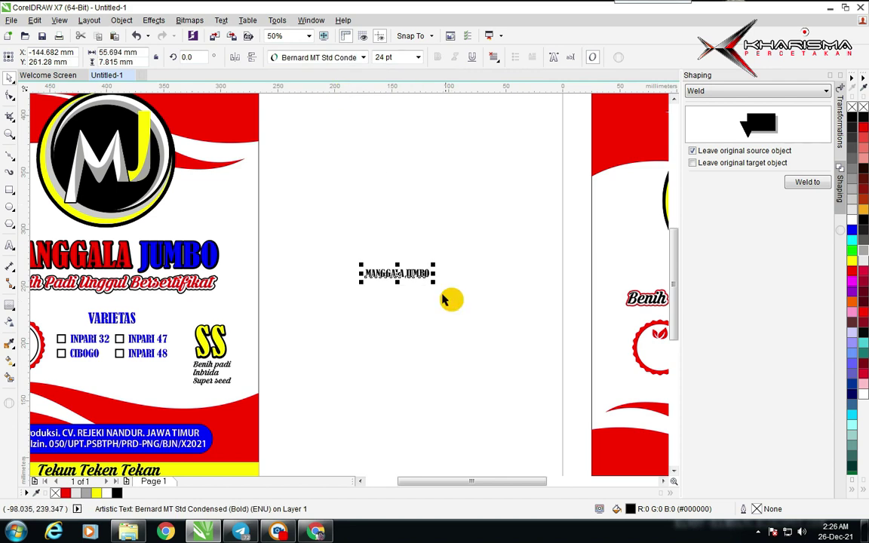
drag(433, 282, 566, 375)
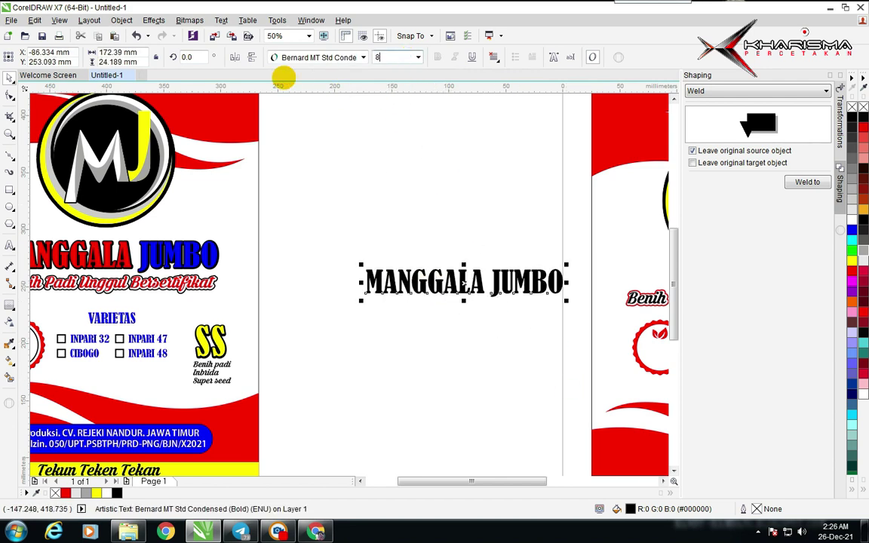
text(80)
key(Return)
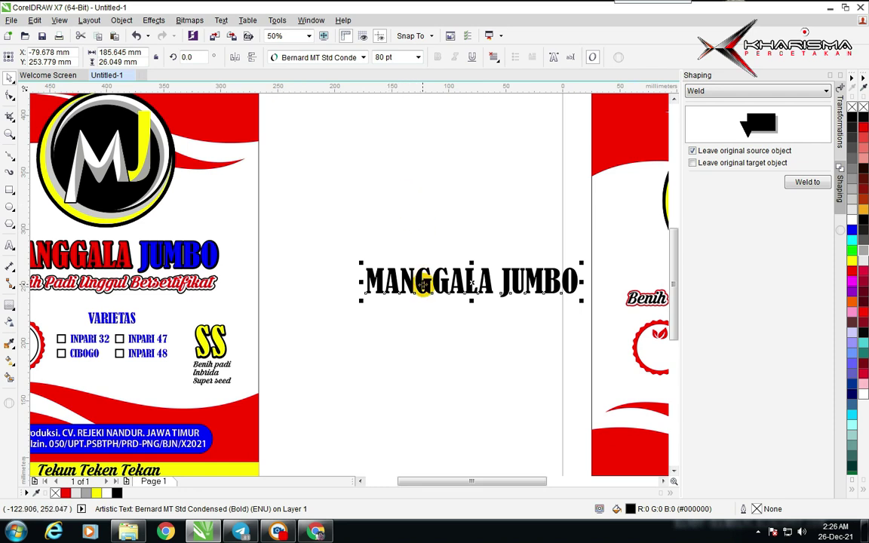
Step: Shift the "MANGGALA JUMBO" title slightly toward the reference label and set its size to 85 pt
drag(419, 285, 372, 276)
click(373, 215)
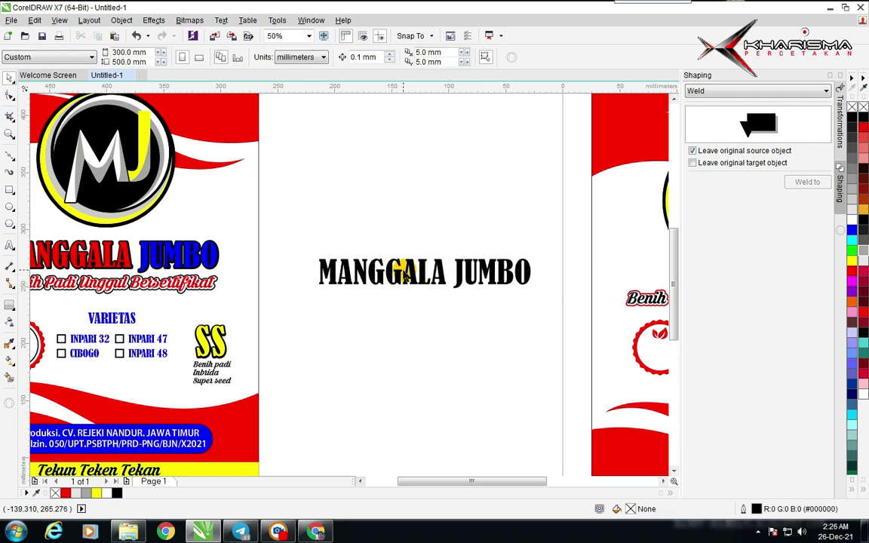
click(397, 277)
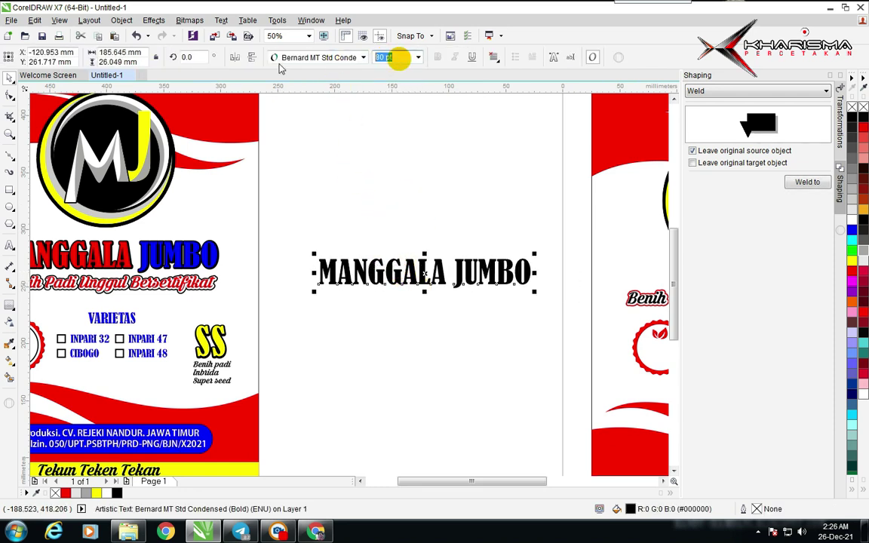
text(85)
key(Return)
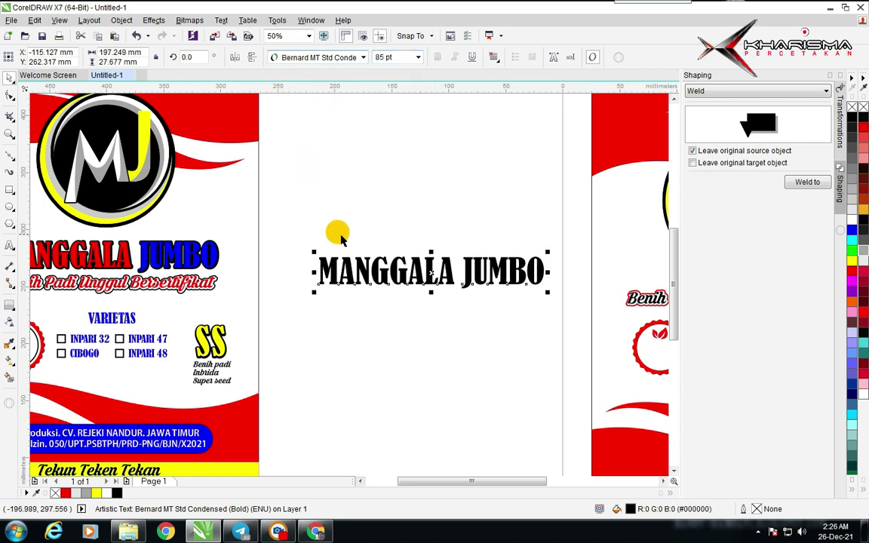
Step: Break the "MANGGALA JUMBO" title apart into two separate words
click(343, 237)
click(342, 277)
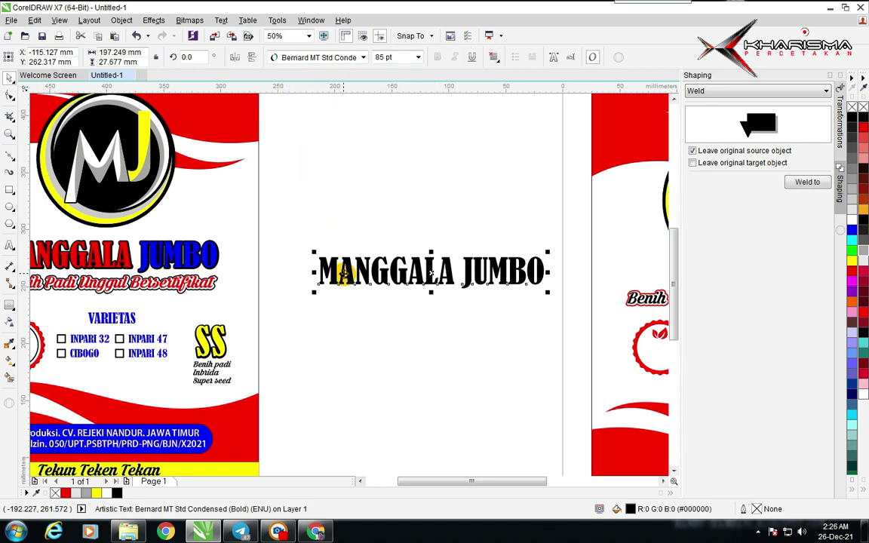
click(389, 231)
Step: Apply a two-step outward red contour to the word "MANGGALA" with a 1.0 mm offset
click(340, 270)
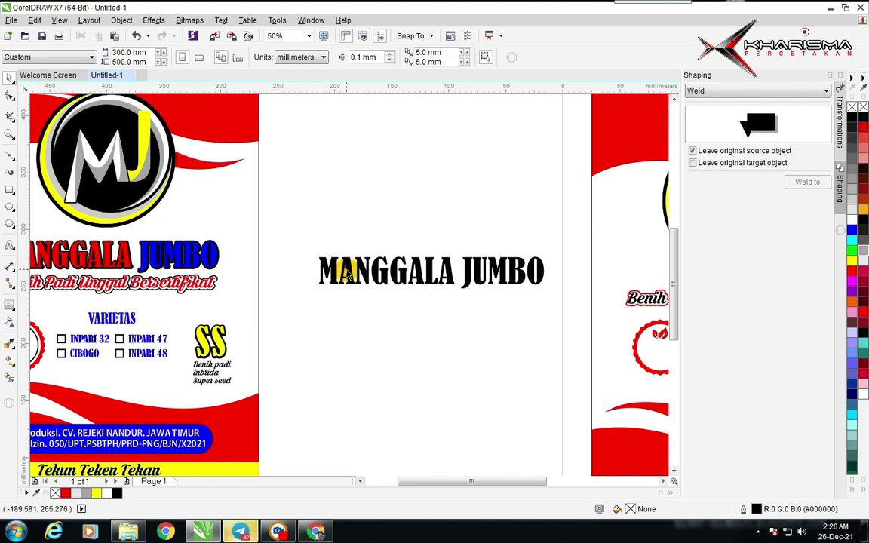
click(25, 297)
click(10, 310)
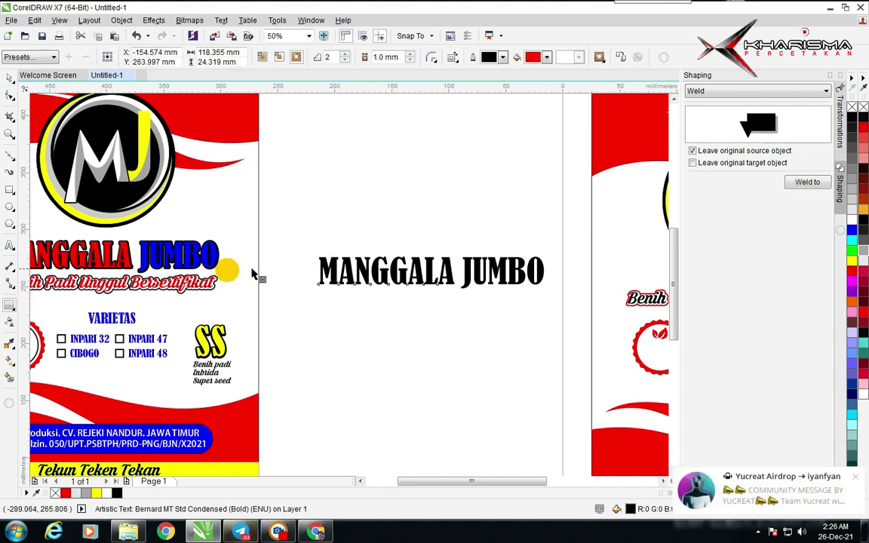
scroll(294, 260, up, 1)
drag(354, 285, 343, 249)
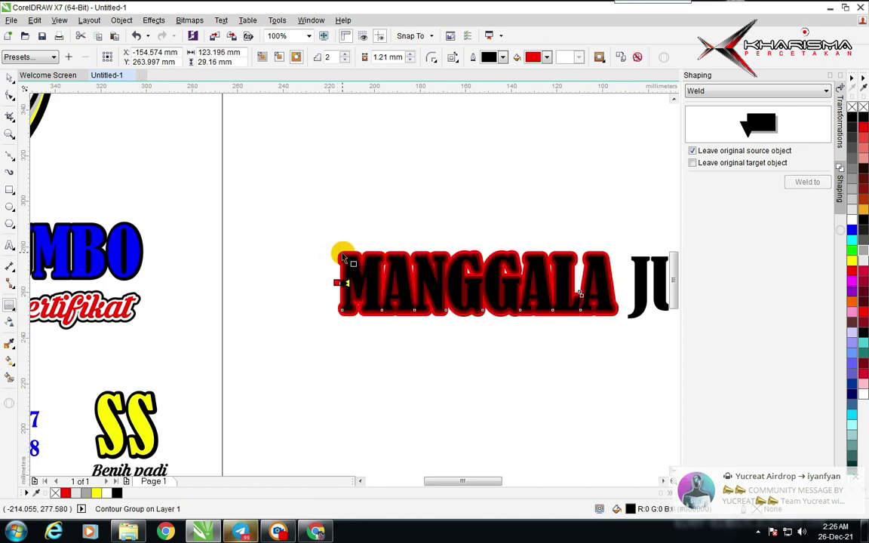
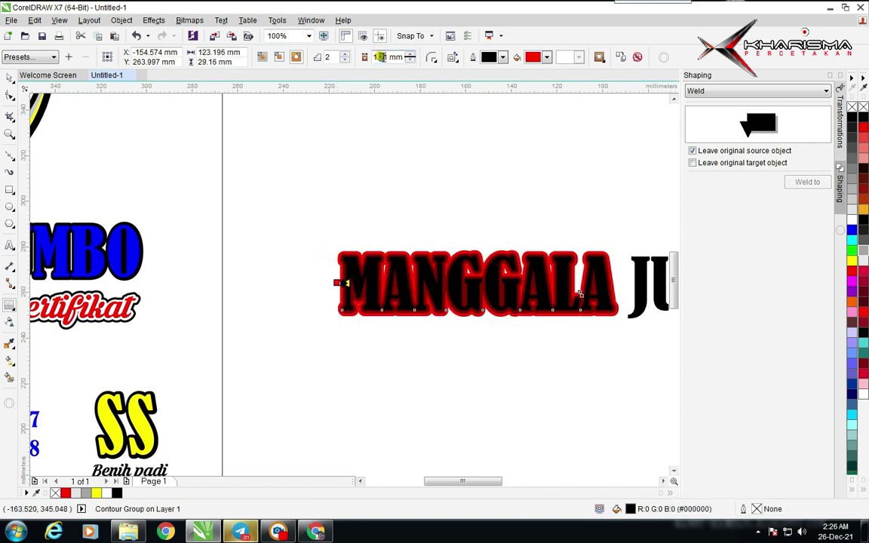
double_click(386, 58)
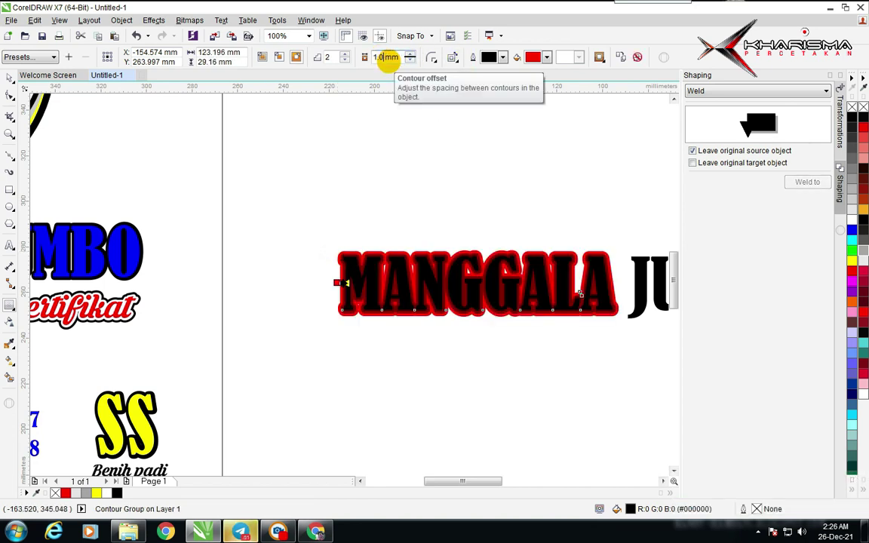
key(Return)
Step: Apply a two-step outward red contour to the word "JUMBO"
scroll(377, 304, right, 5)
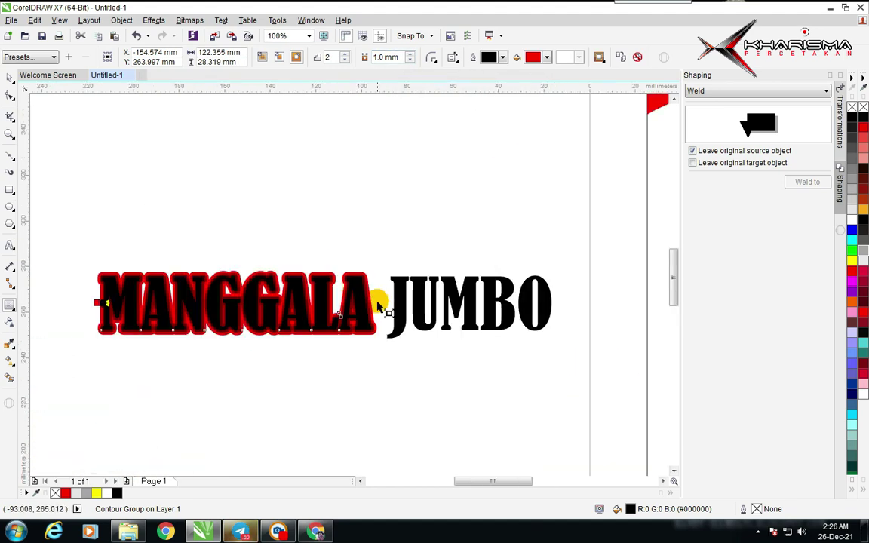
click(403, 302)
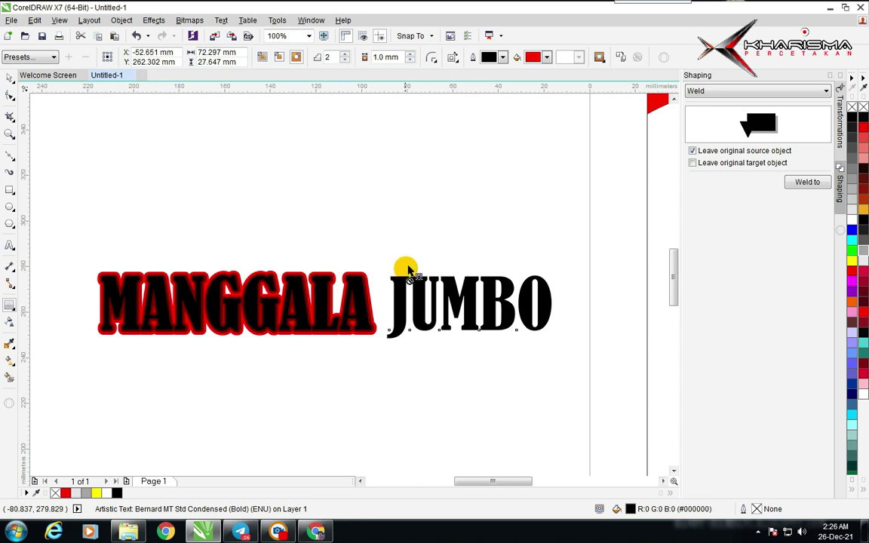
click(408, 262)
click(405, 287)
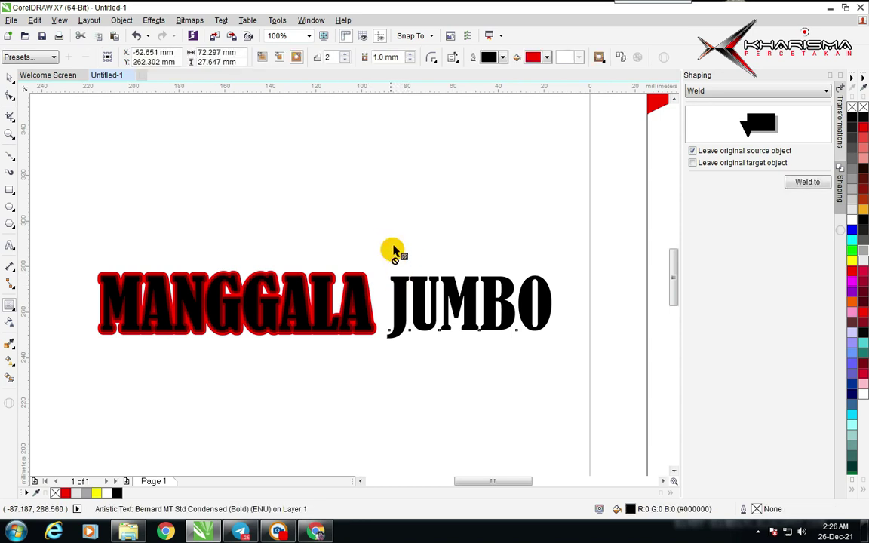
key(space)
click(400, 249)
click(400, 280)
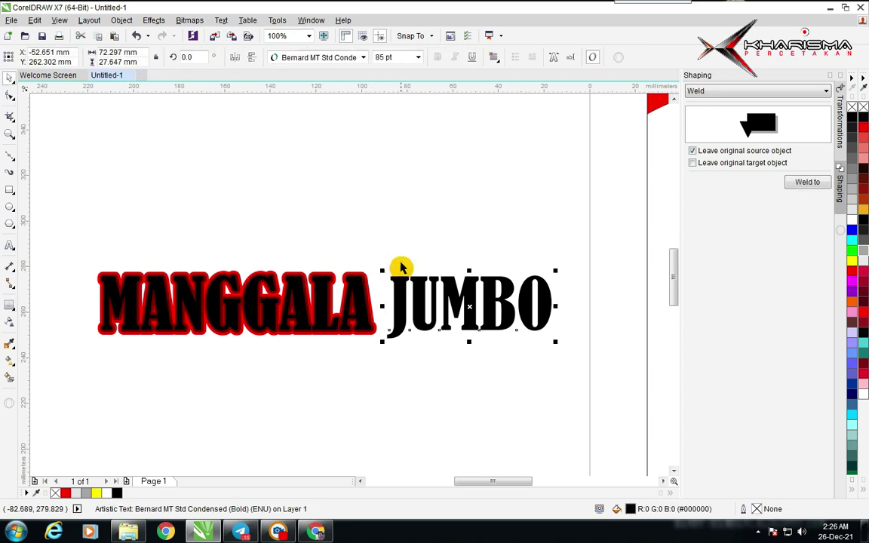
click(402, 249)
click(402, 286)
scroll(353, 289, up, 1)
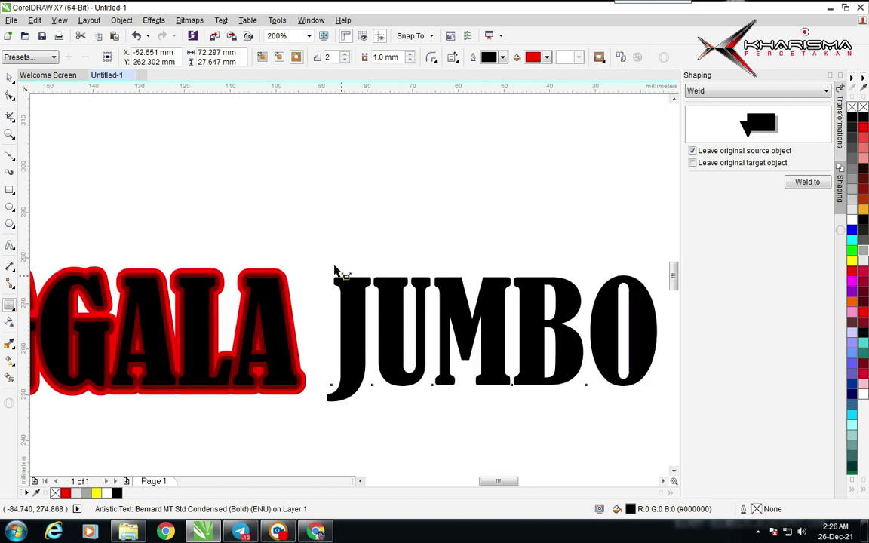
drag(335, 270, 340, 265)
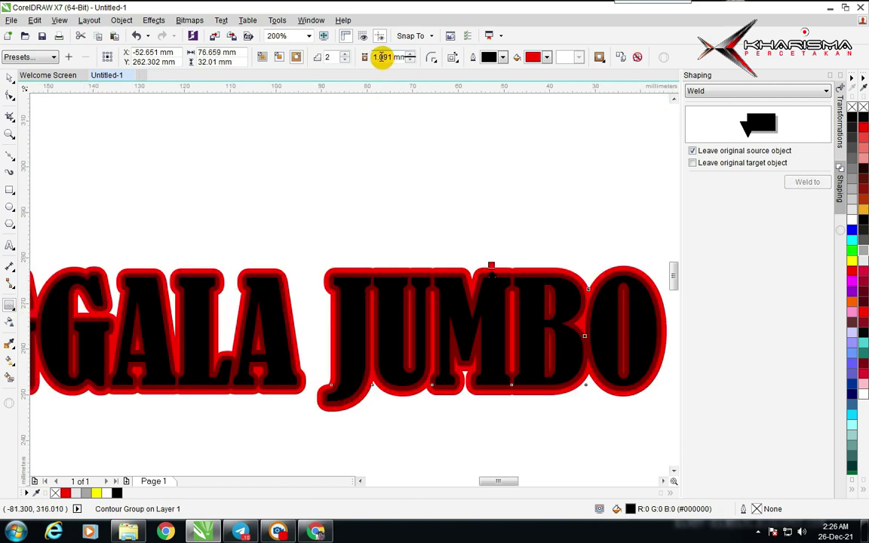
Step: Set the contour offset of the word "JUMBO" to 1.0 mm
key(BackSpace)
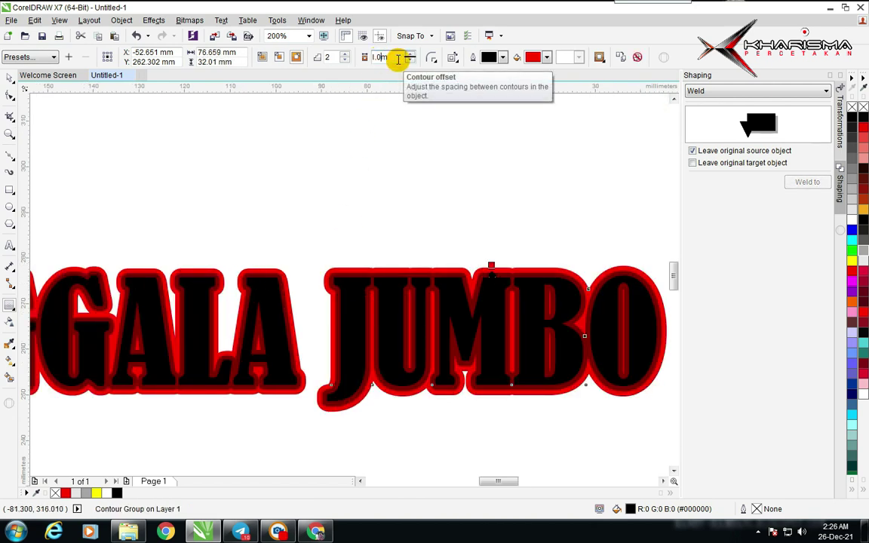
key(Return)
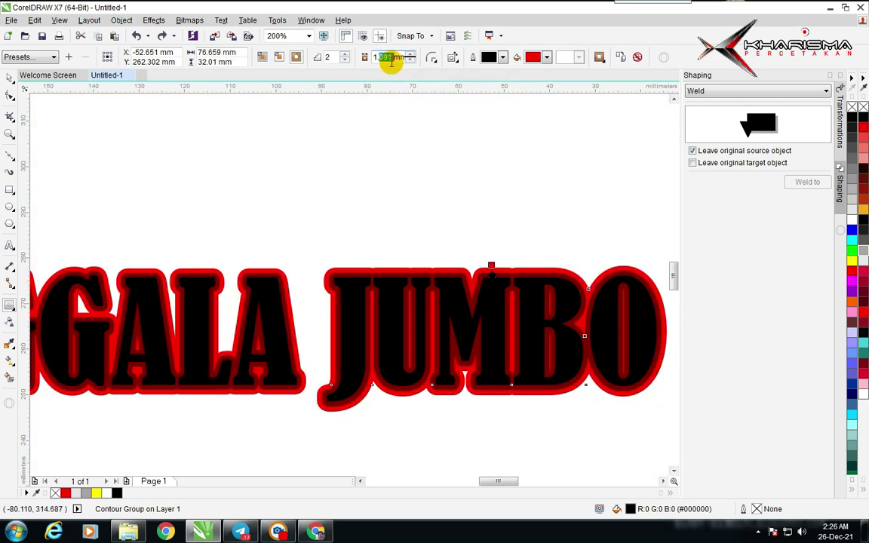
key(BackSpace)
key(Return)
click(333, 153)
scroll(329, 248, down, 1)
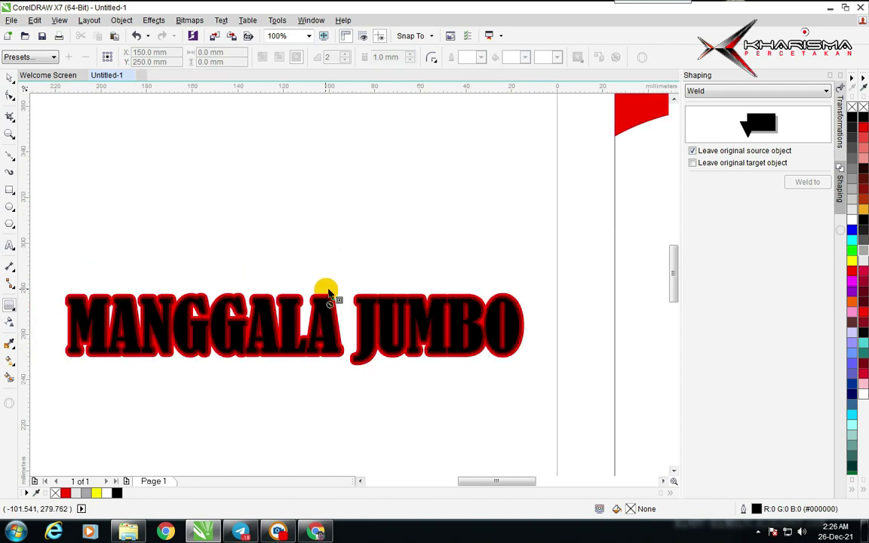
Step: Reduce the contour around the word "MANGGALA" to one step
scroll(182, 290, up, 1)
scroll(287, 238, down, 2)
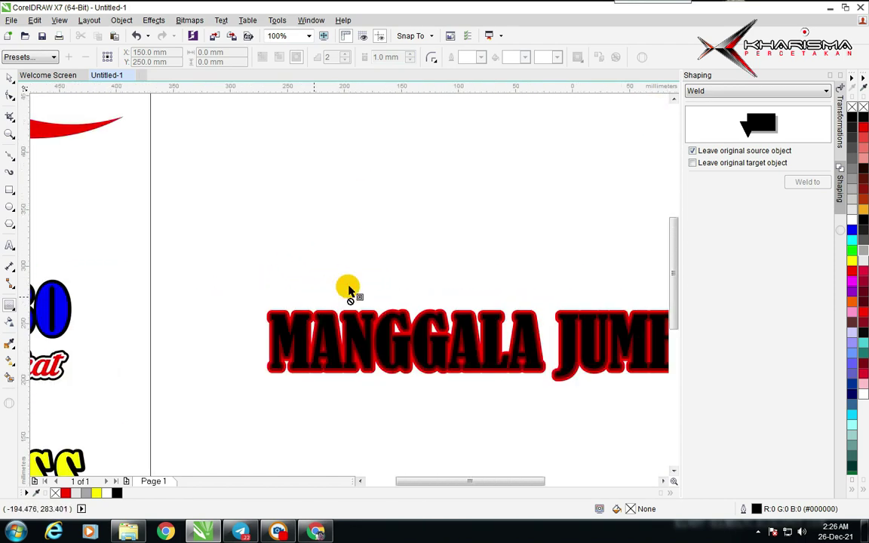
scroll(348, 292, down, 1)
scroll(352, 290, up, 2)
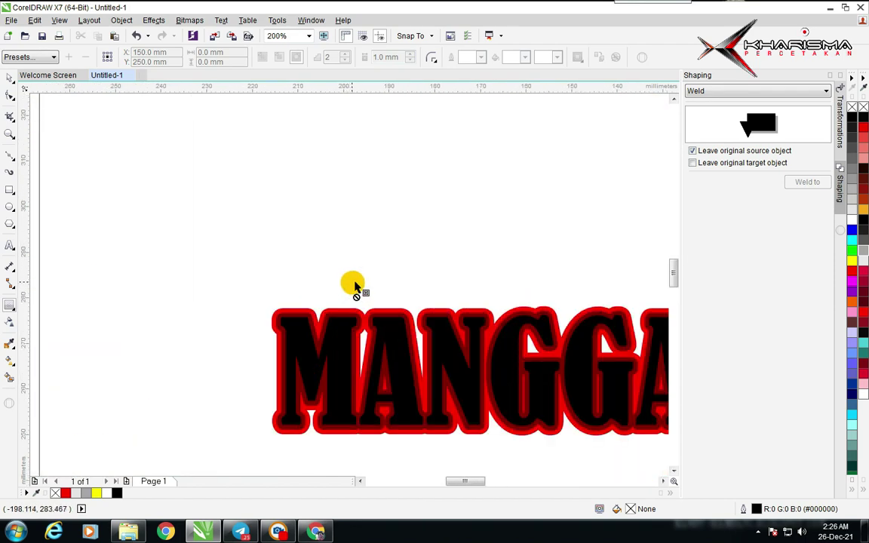
key(space)
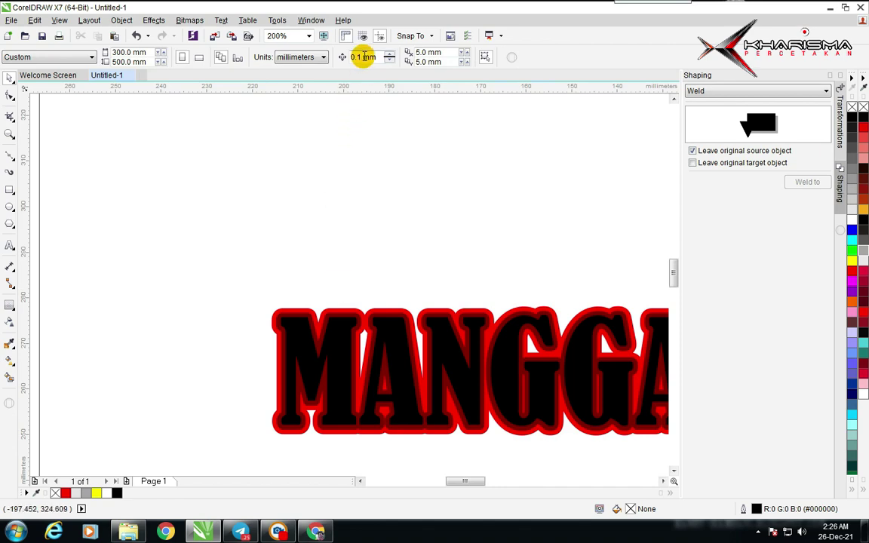
click(307, 312)
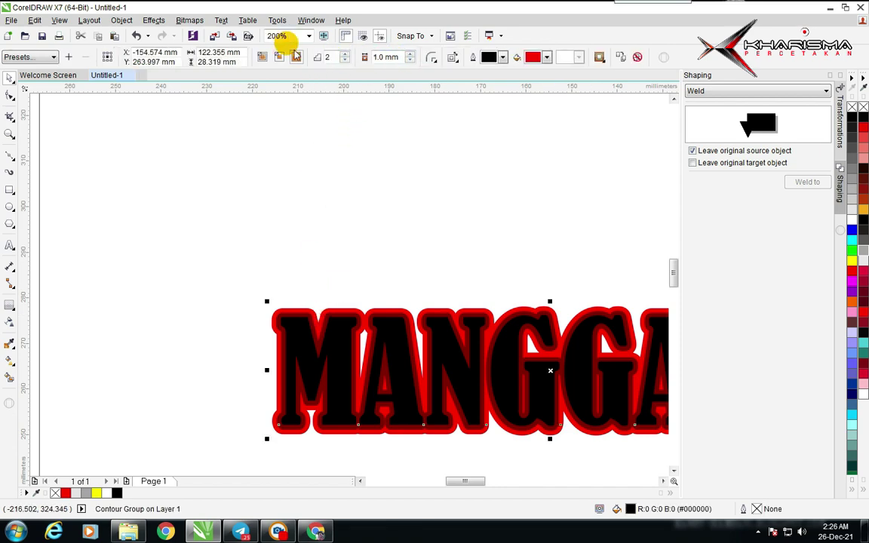
click(345, 60)
click(401, 162)
Step: Reduce the contour around the word "JUMBO" to one step, matching "MANGGALA"
scroll(401, 161, down, 2)
scroll(376, 291, up, 3)
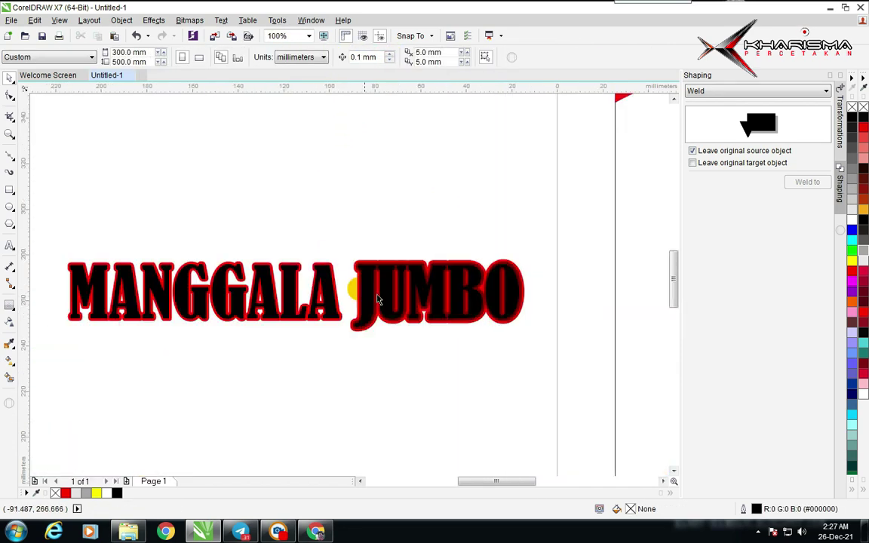
click(320, 140)
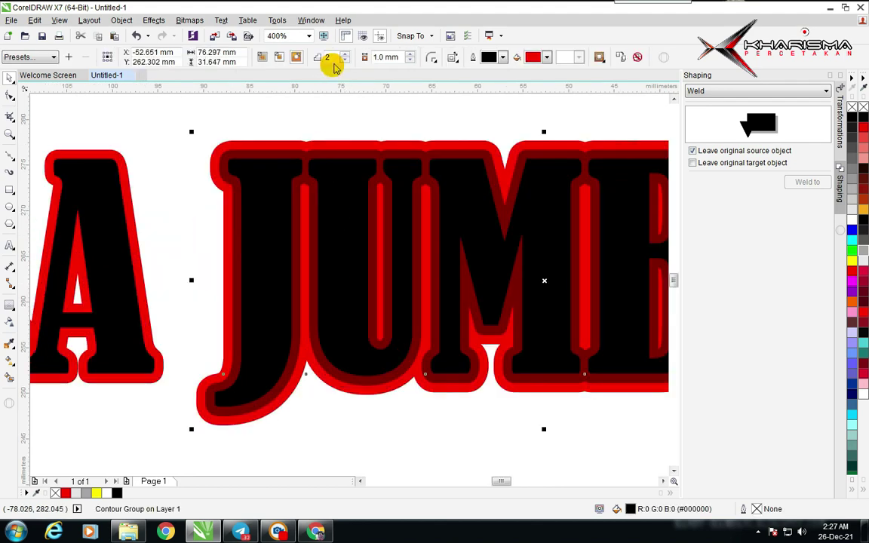
click(345, 61)
click(321, 119)
scroll(301, 186, down, 4)
scroll(291, 288, up, 1)
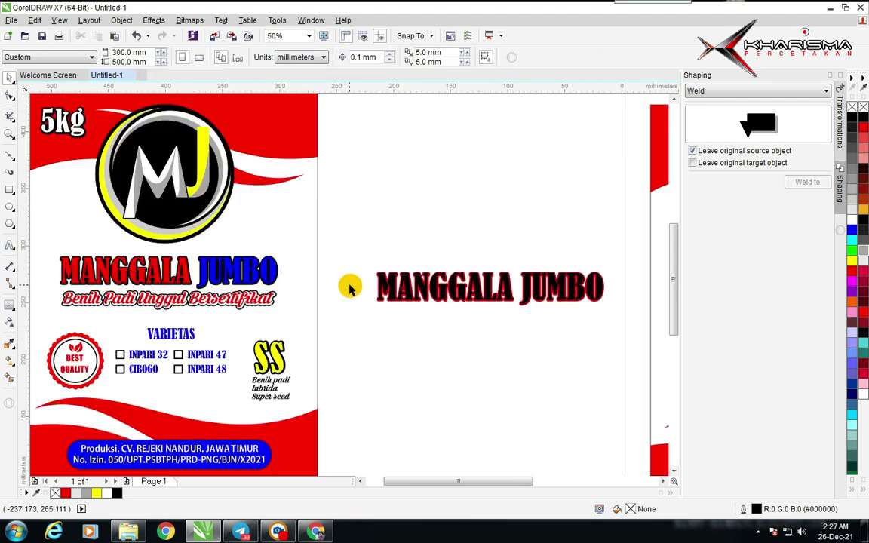
Step: Fill the letters of the word "MANGGALA" with red
mouse_move(430, 283)
mouse_down()
mouse_move(384, 285)
mouse_move(431, 284)
mouse_up()
click(426, 221)
scroll(345, 278, up, 3)
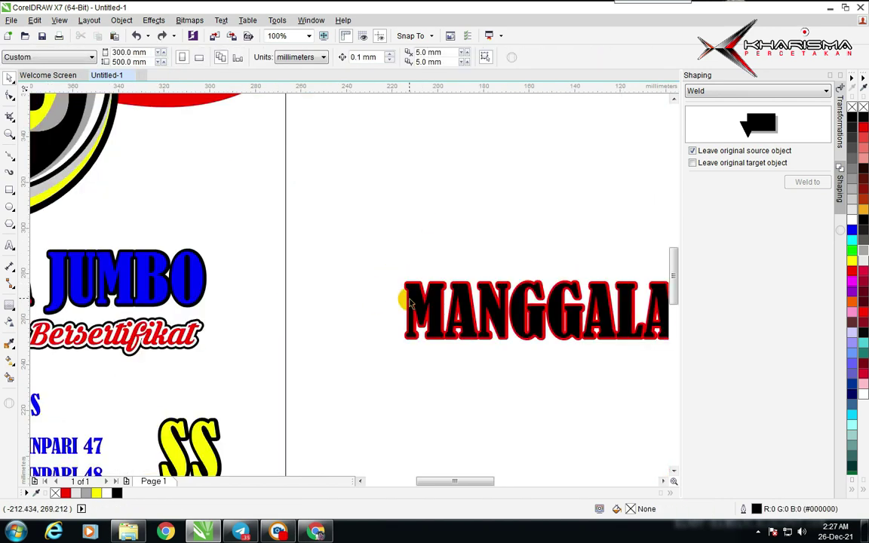
click(404, 298)
scroll(408, 302, down, 3)
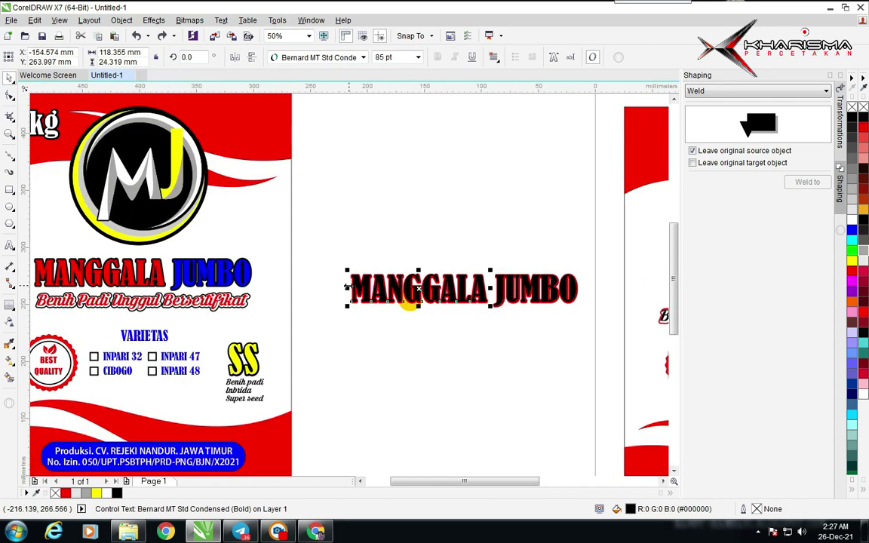
right_click(66, 493)
click(378, 393)
Step: Change the contour fill color around the word "MANGGALA" to black
scroll(345, 252, up, 4)
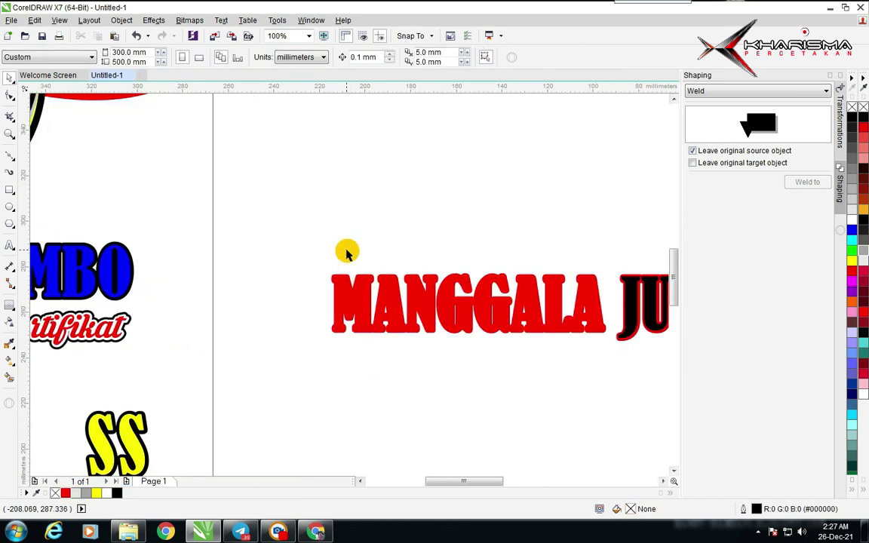
click(344, 385)
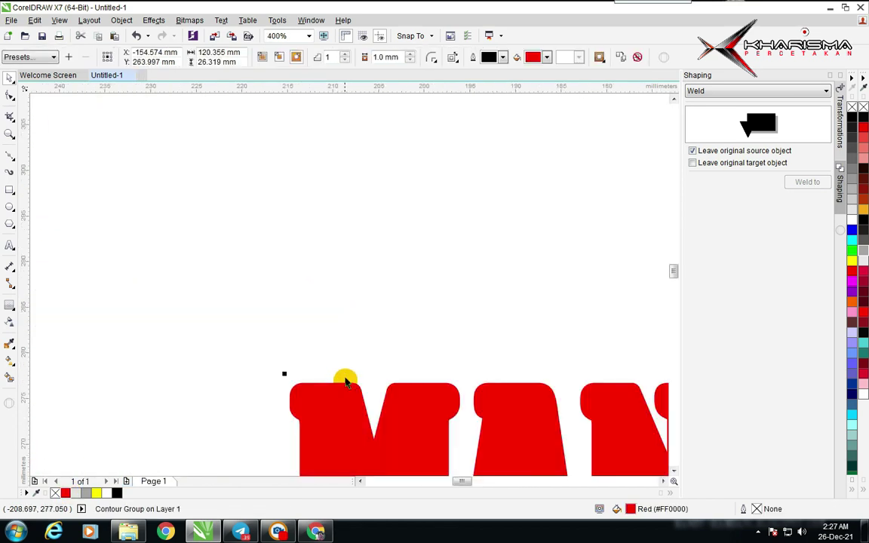
click(548, 58)
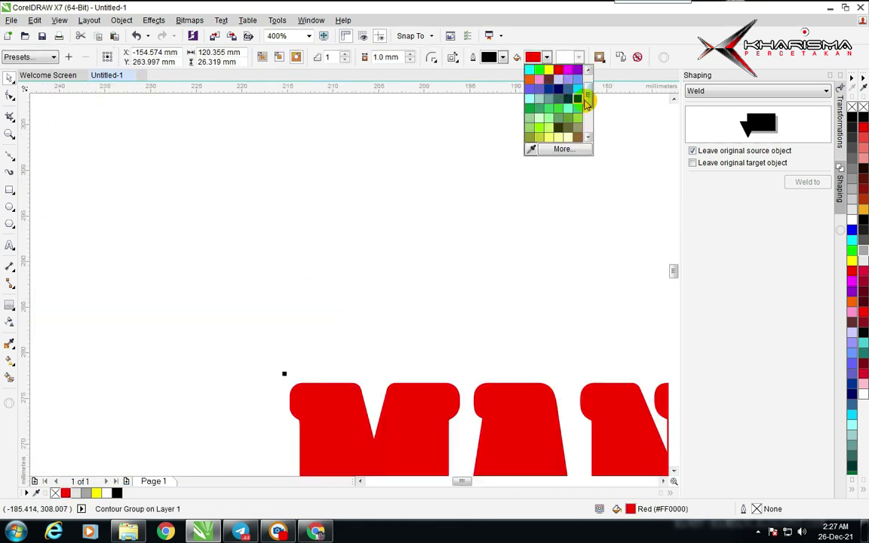
click(587, 102)
click(530, 69)
click(403, 245)
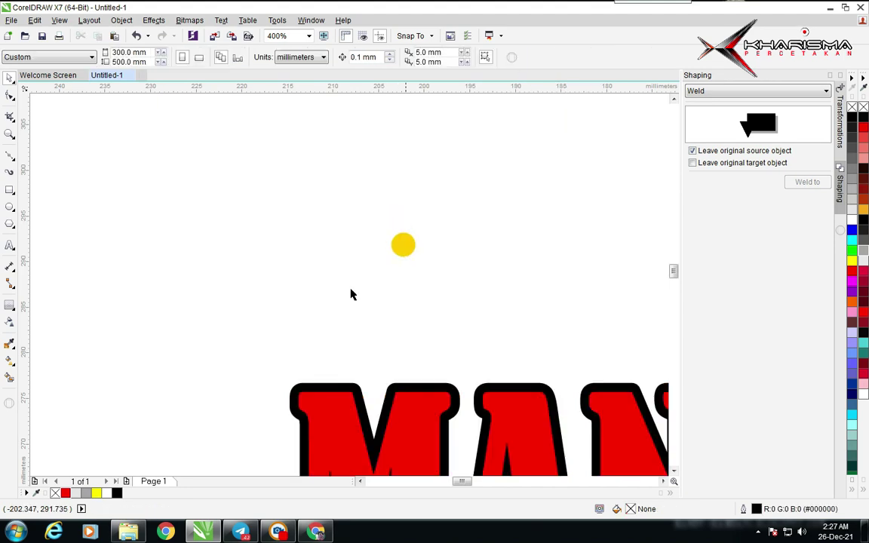
Step: Change the contour fill color around the word "JUMBO" to black
scroll(351, 294, down, 3)
scroll(346, 252, up, 3)
click(274, 217)
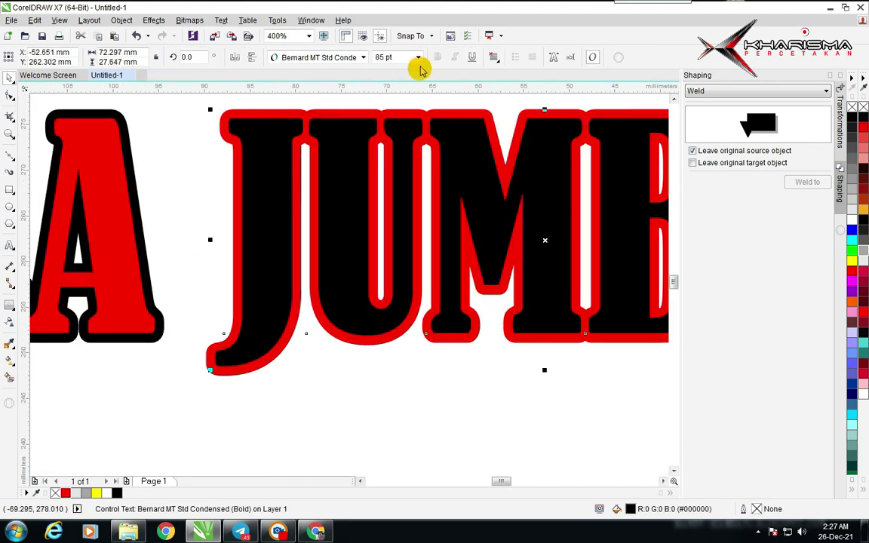
click(297, 113)
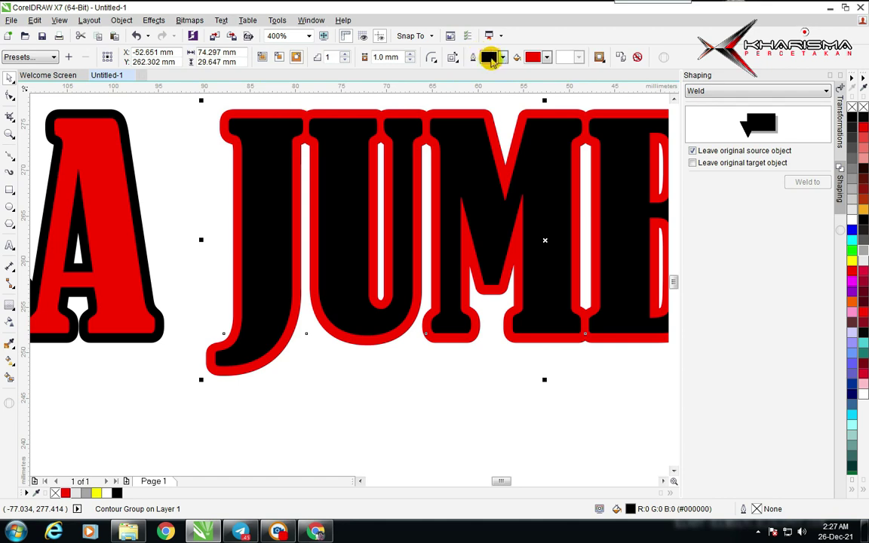
click(547, 58)
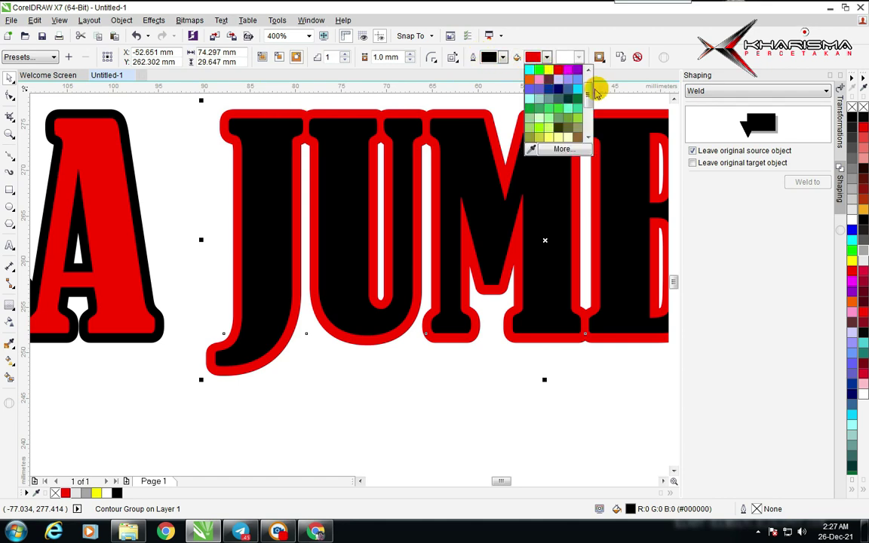
click(530, 68)
click(360, 365)
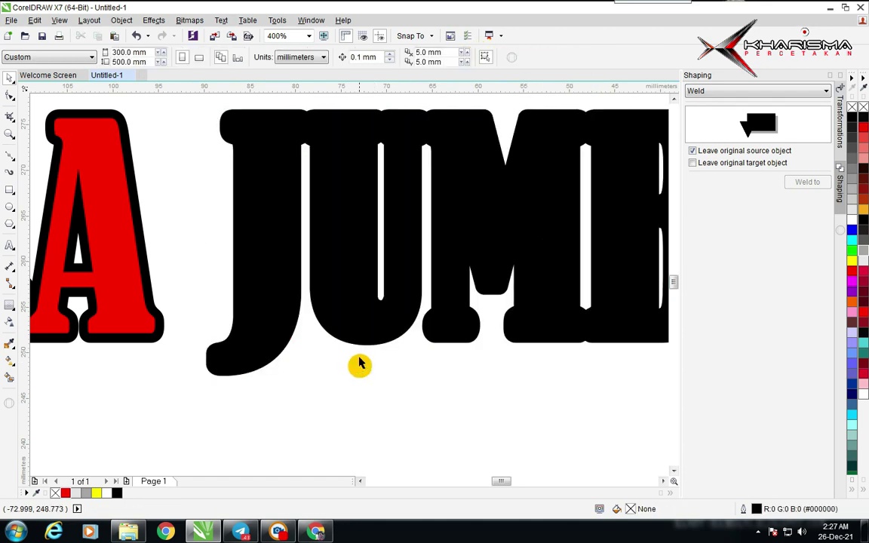
Step: Fill the letters of the word "JUMBO" with blue, keeping its black contour
scroll(359, 364, down, 4)
click(340, 252)
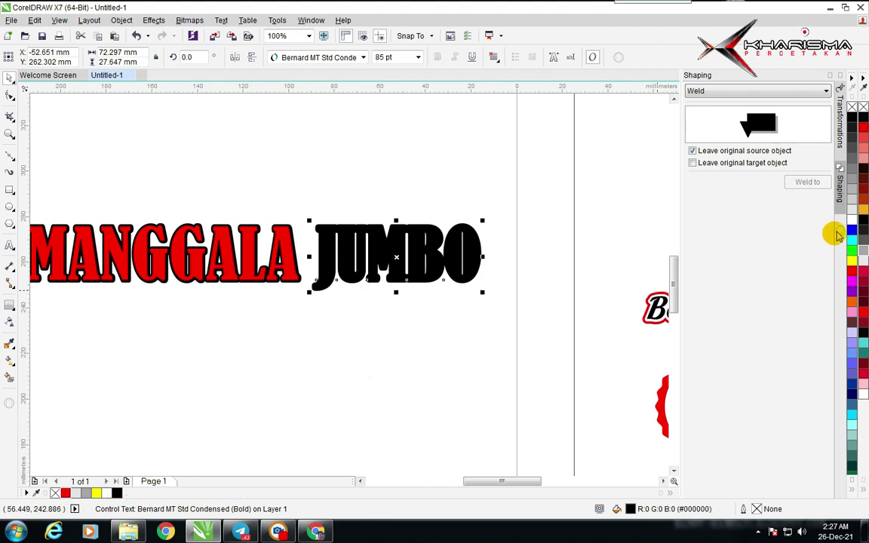
click(851, 229)
click(320, 160)
scroll(329, 282, down, 1)
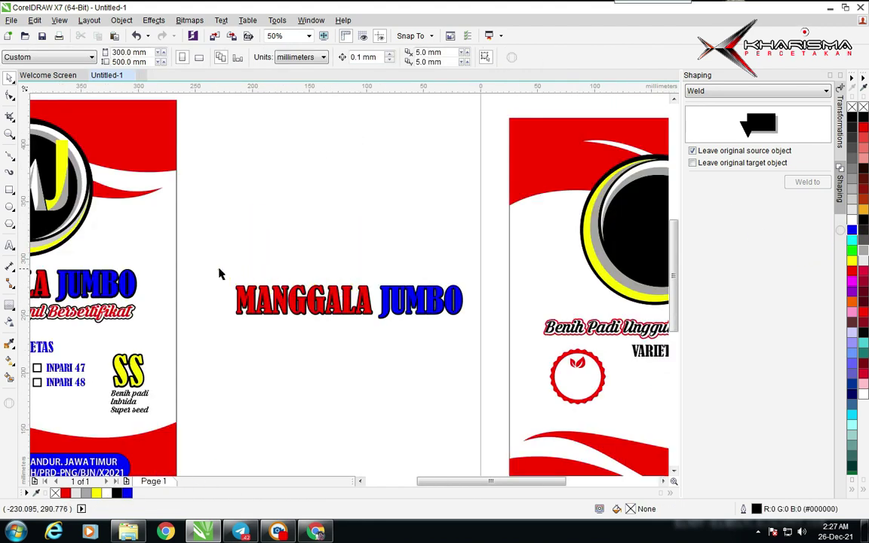
drag(219, 274, 493, 346)
scroll(349, 287, down, 2)
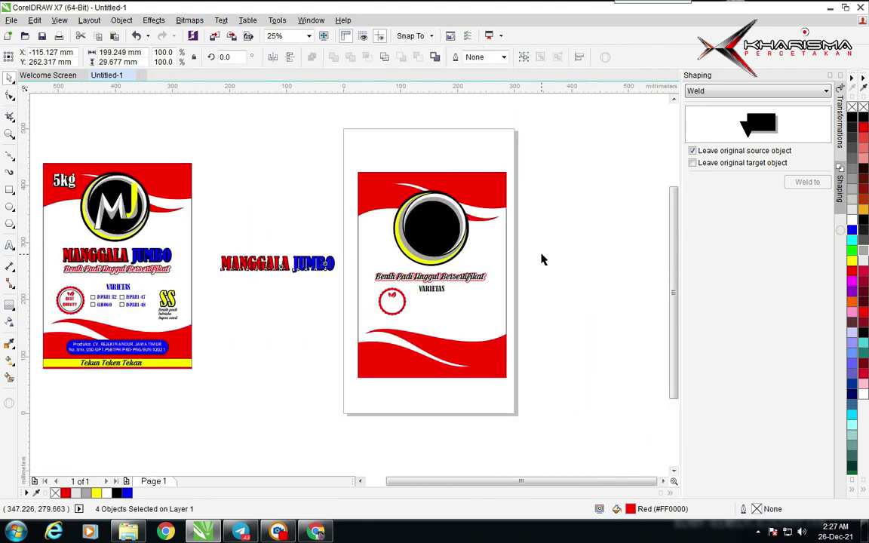
click(557, 258)
Step: Move the complete round leaf badge down and slightly left on the label, to about X 76 mm, Y 179 mm
scroll(357, 307, up, 2)
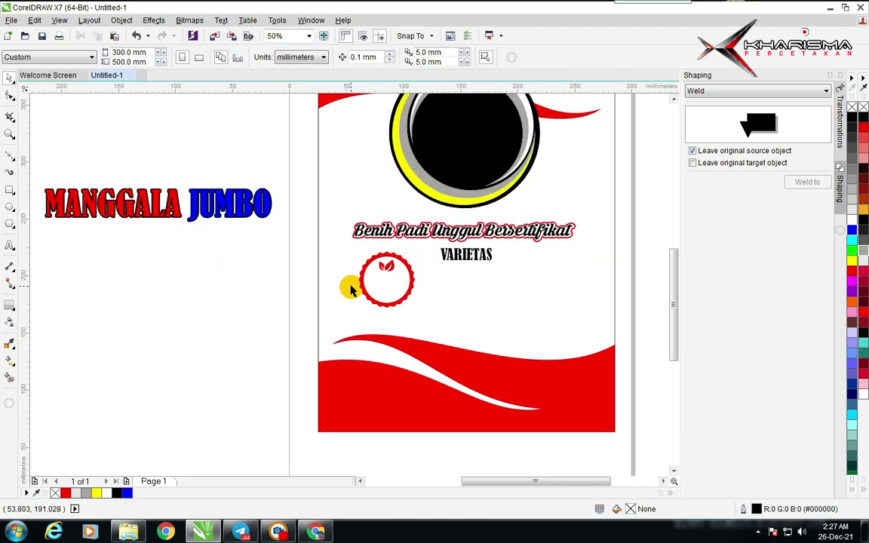
drag(294, 249, 431, 330)
scroll(392, 282, up, 2)
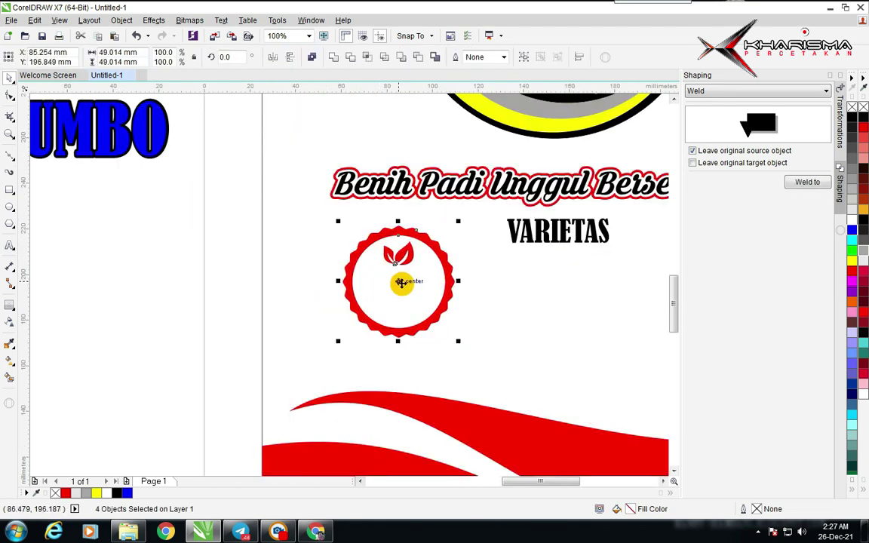
drag(398, 281, 371, 312)
Step: Move the "Benih Padi Unggul Bersertifikat" tagline and "VARIETAS" together straight down by about 19 mm
scroll(377, 317, down, 4)
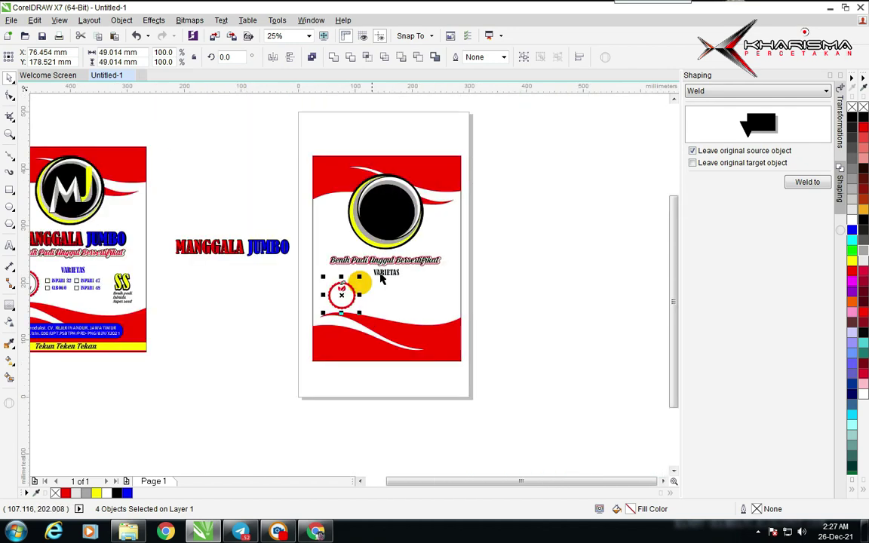
drag(426, 261, 324, 277)
scroll(325, 278, up, 4)
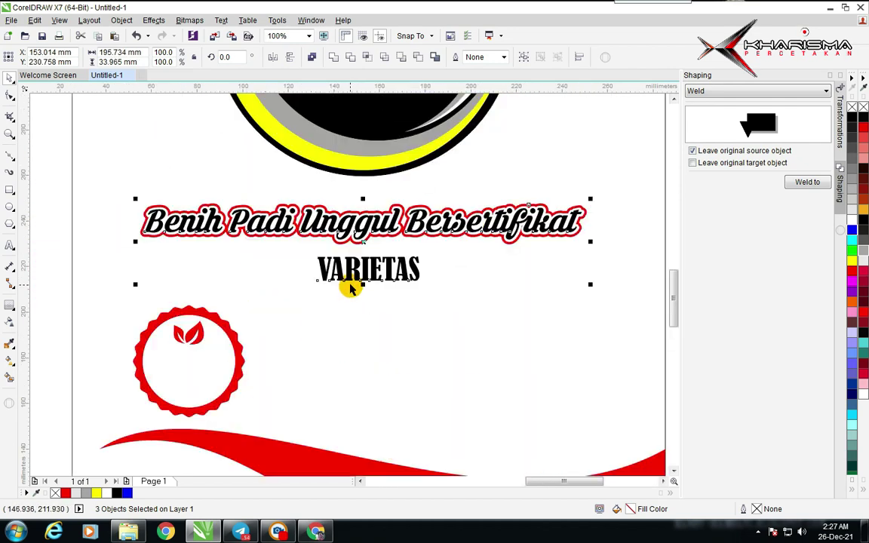
drag(362, 241, 364, 290)
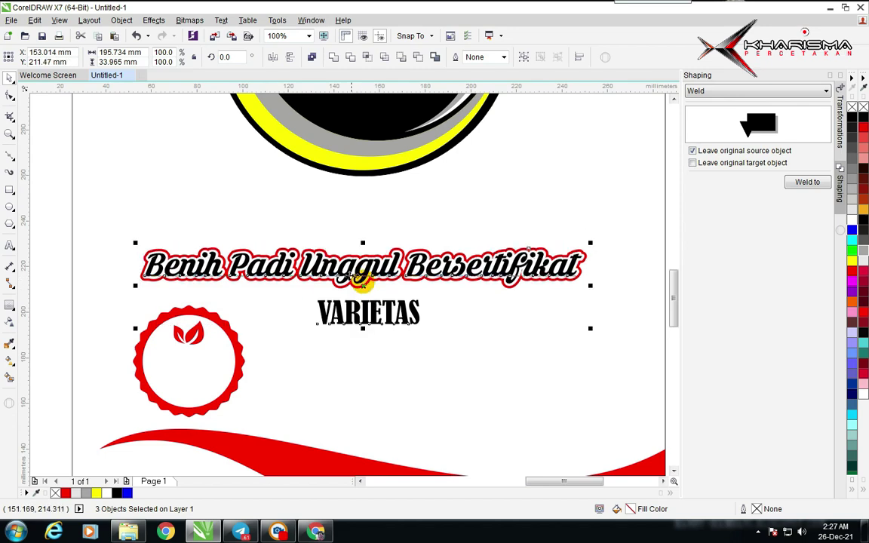
Step: Move the complete "MANGGALA JUMBO" title onto the label just above the tagline, to about X 160 mm, Y 247 mm
scroll(364, 290, down, 4)
drag(142, 236, 291, 287)
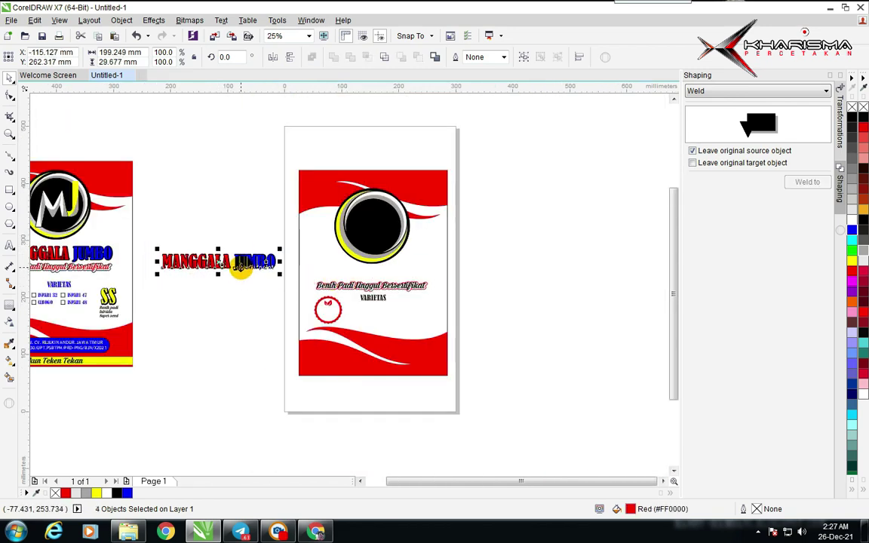
drag(240, 268, 394, 273)
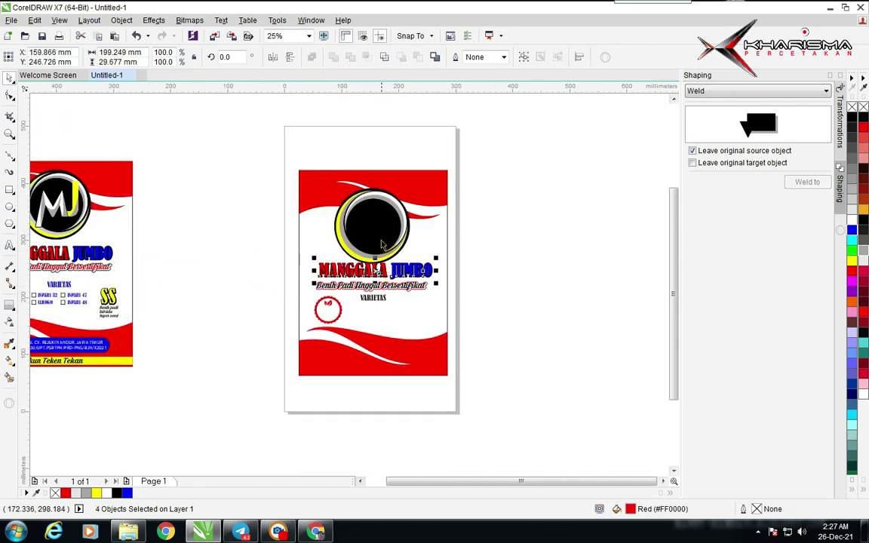
Step: Move the round emblem up clear of the "MANGGALA JUMBO" title and shrink it slightly
drag(282, 146, 420, 254)
scroll(375, 219, up, 1)
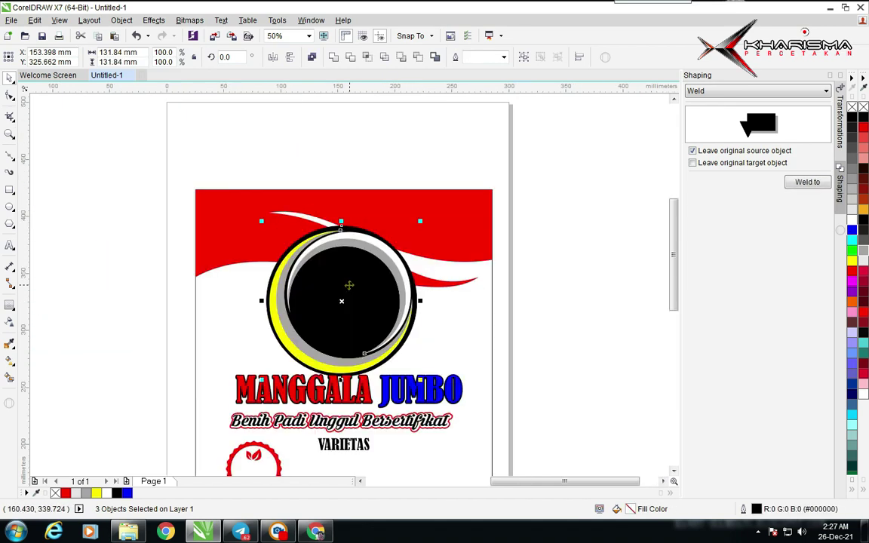
drag(348, 301, 352, 268)
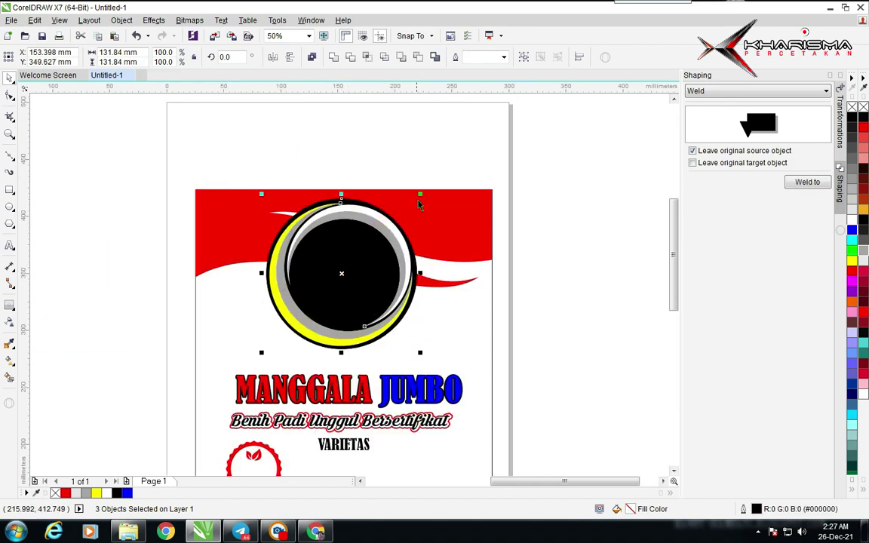
drag(272, 152, 438, 368)
drag(247, 136, 465, 364)
drag(382, 280, 386, 287)
click(513, 246)
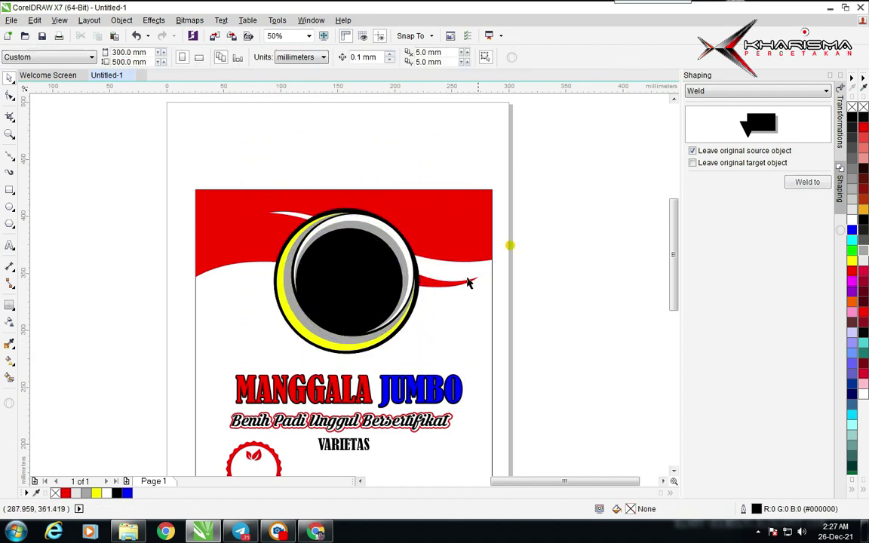
Step: Group the "MANGGALA JUMBO" title objects and centre the group horizontally on the label
scroll(440, 296, down, 1)
scroll(349, 295, up, 2)
drag(429, 262, 196, 269)
key(ctrl+g)
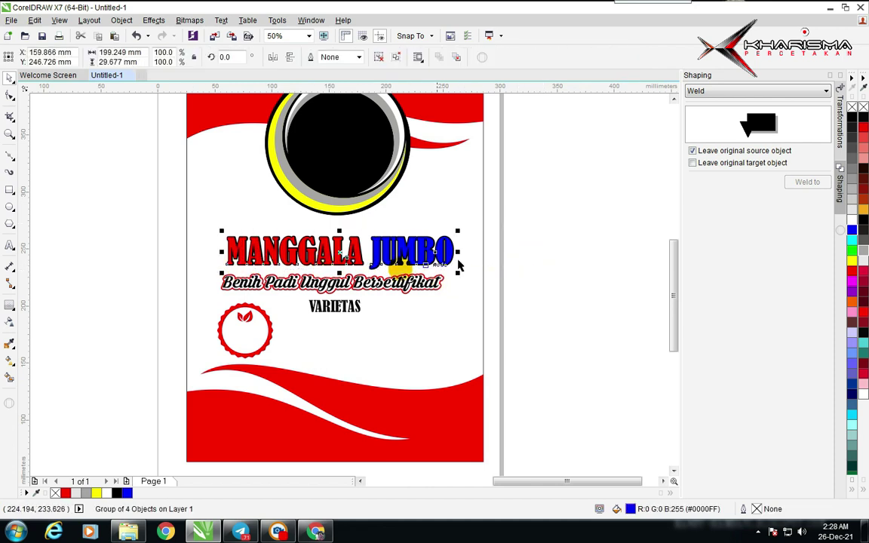
shift+click(450, 210)
key(c)
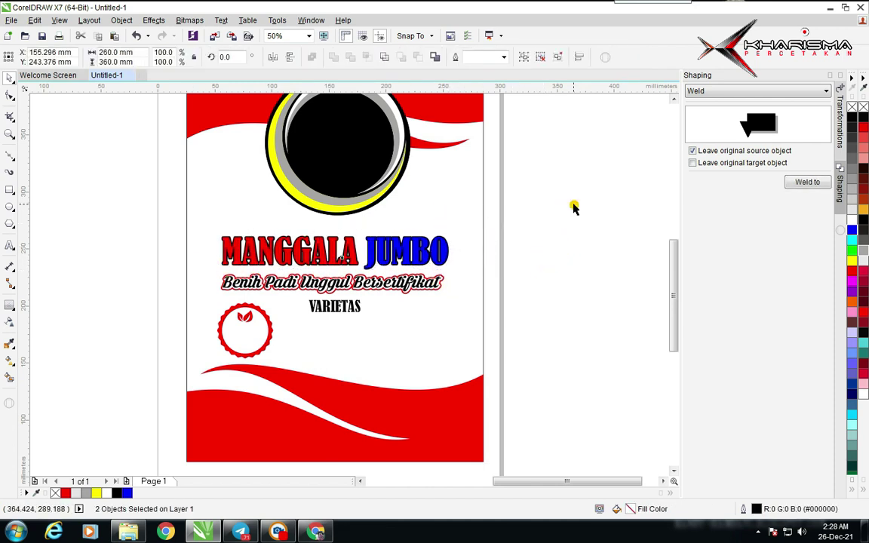
Step: Centre the "Benih Padi Unggul Bersertifikat" tagline and the word "VARIETAS" horizontally on the label
drag(585, 214, 184, 296)
shift+click(425, 184)
key(c)
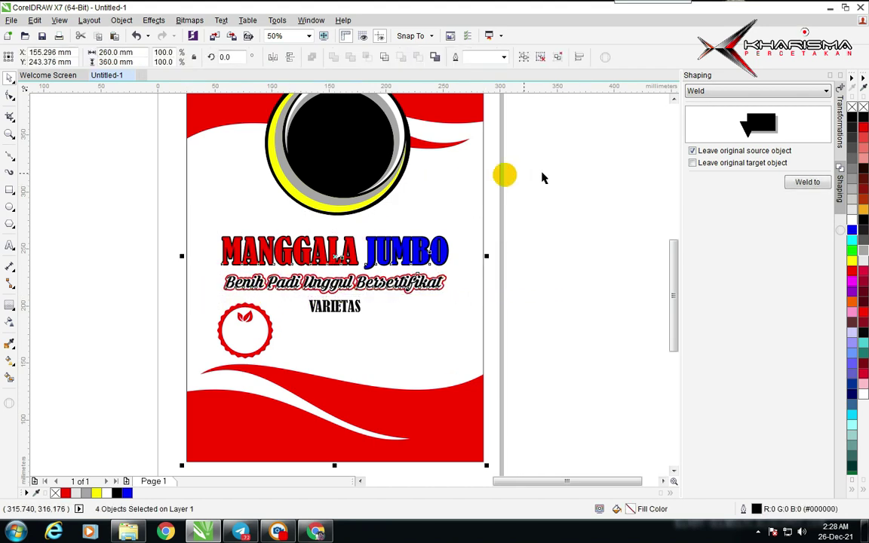
click(543, 177)
scroll(329, 310, up, 1)
click(383, 279)
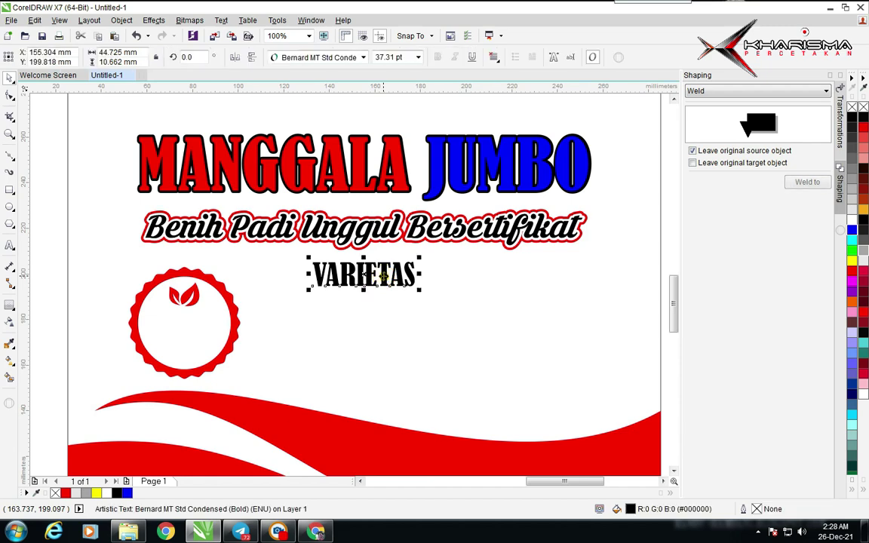
shift+click(476, 277)
scroll(423, 281, down, 2)
click(199, 270)
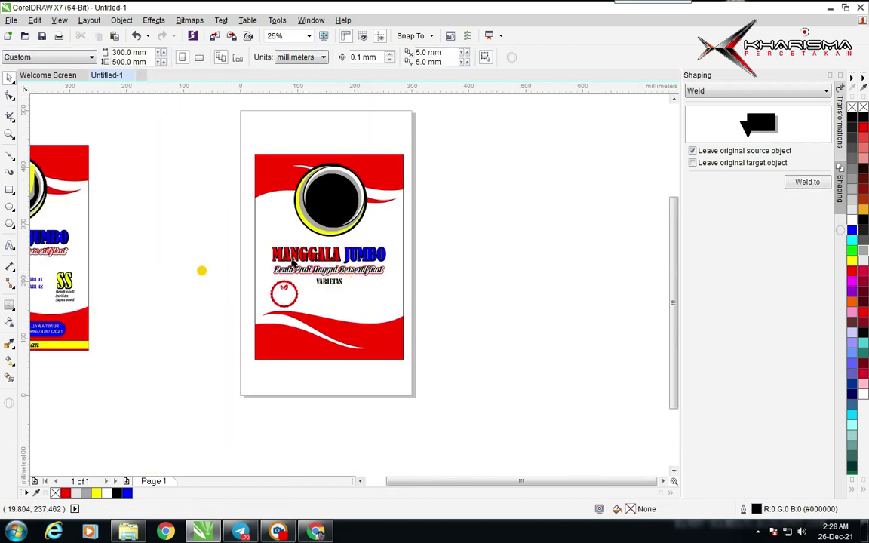
Step: Draw a rectangle about 180 mm wide and 26 mm high over the blue production panel of the reference design
scroll(302, 267, up, 1)
scroll(349, 293, down, 1)
scroll(349, 287, down, 1)
scroll(350, 287, up, 2)
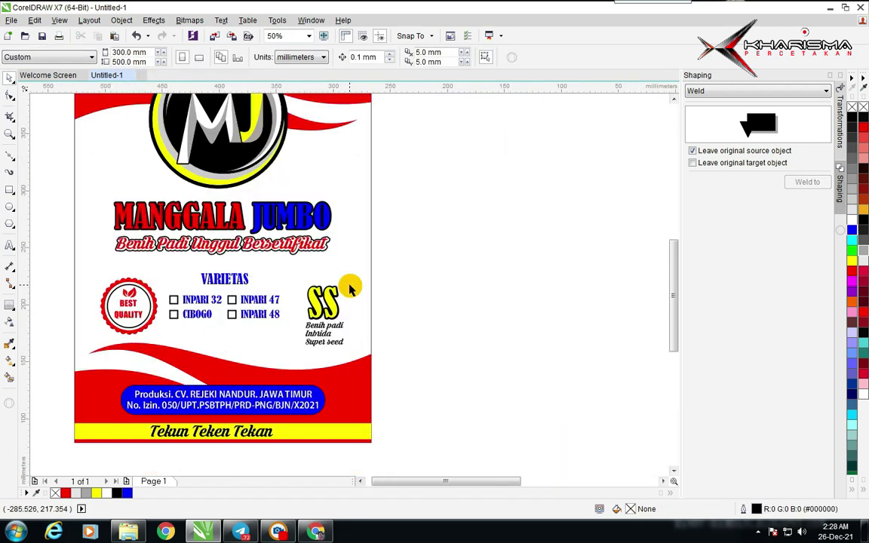
scroll(349, 291, down, 1)
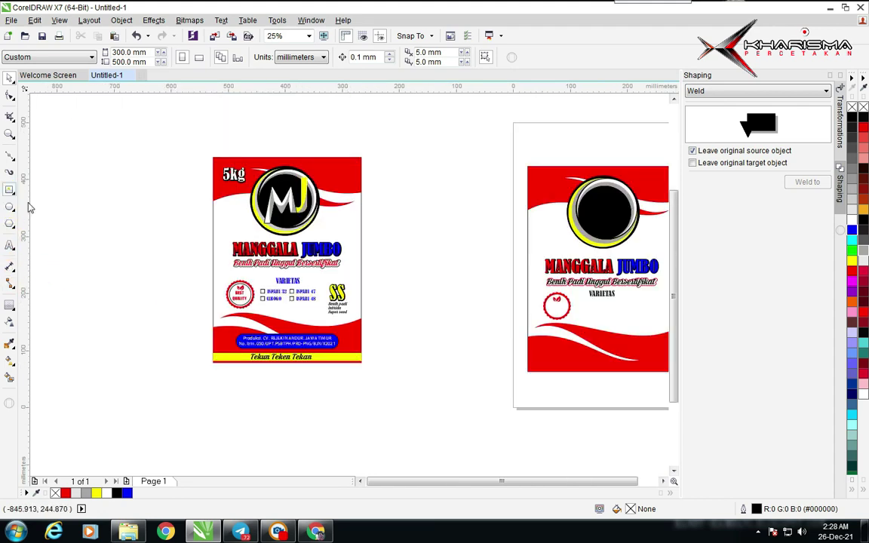
scroll(353, 289, up, 1)
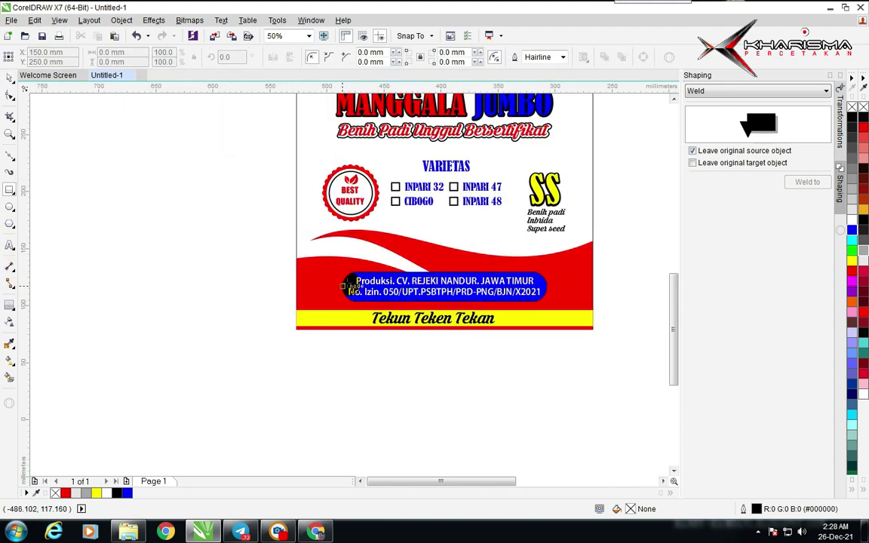
drag(342, 270, 546, 302)
scroll(349, 289, up, 1)
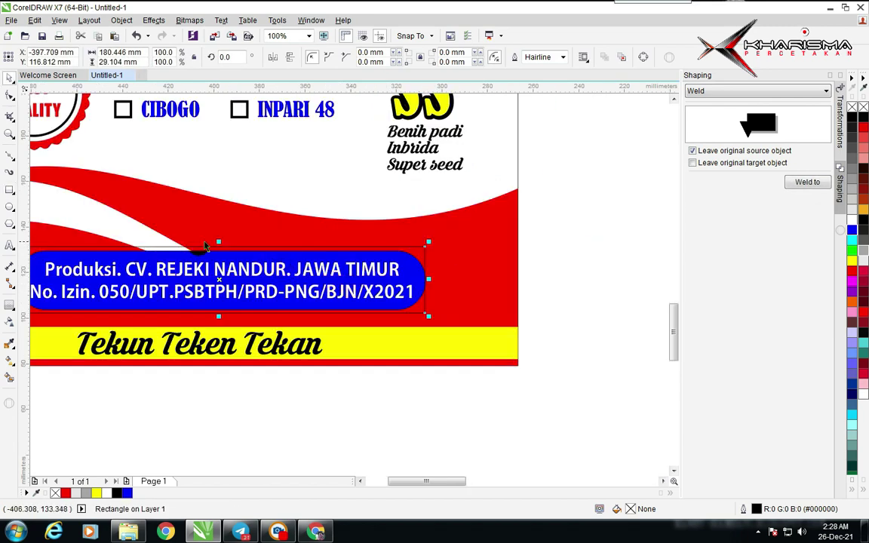
drag(220, 241, 219, 306)
Step: Move the new rectangle beside the reference design and round all its corners fully, to a 12.88 mm radius
scroll(215, 280, down, 1)
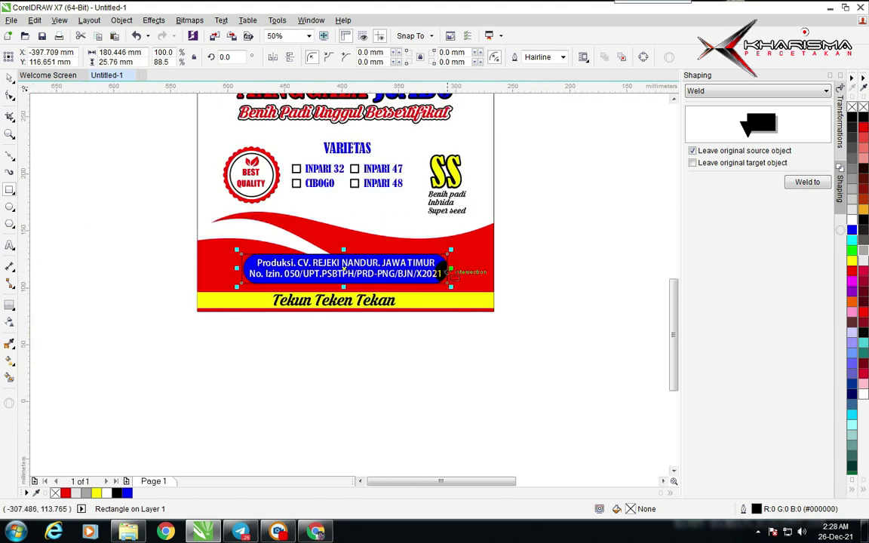
drag(442, 262, 644, 323)
scroll(631, 323, down, 1)
scroll(347, 287, up, 1)
drag(345, 287, 439, 303)
scroll(433, 232, up, 1)
key(space)
click(425, 193)
scroll(356, 261, down, 2)
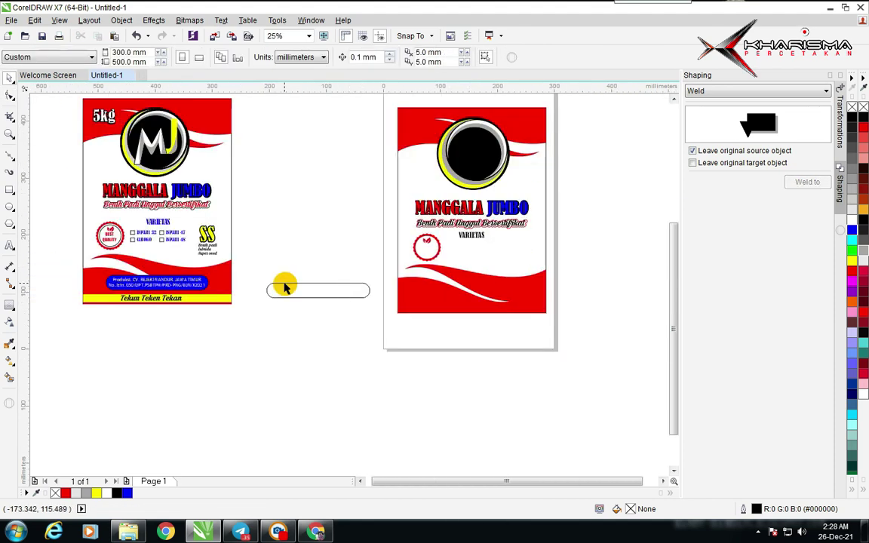
Step: Move the rounded rectangle toward the label and centre it horizontally over the label's lower red area
scroll(286, 287, up, 1)
drag(312, 304, 385, 306)
scroll(460, 296, down, 1)
shift+click(492, 281)
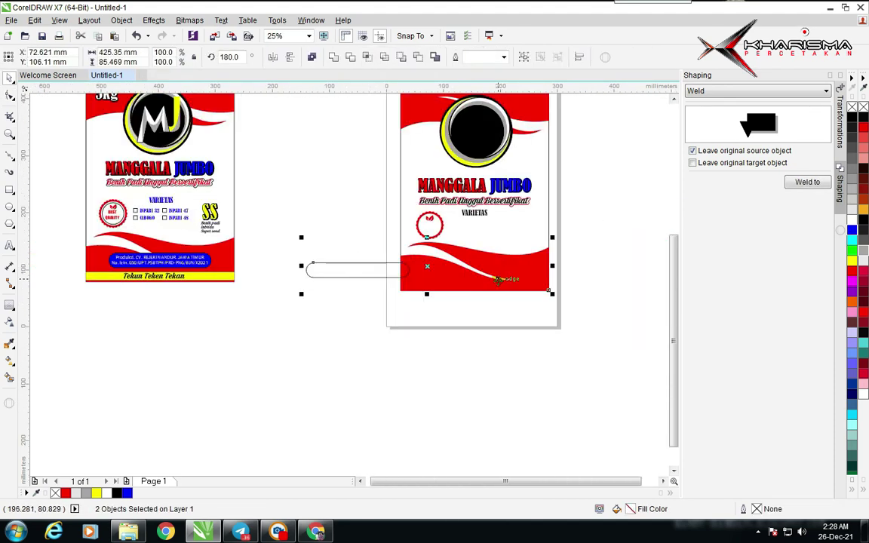
key(c)
click(299, 203)
Step: Fill the rounded rectangle with blue and remove its outline
scroll(442, 270, up, 1)
click(349, 299)
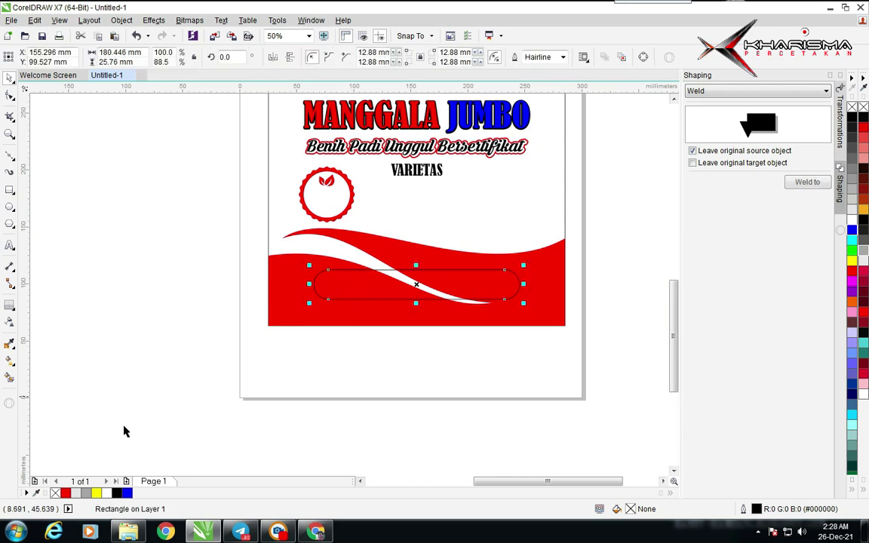
click(127, 494)
click(122, 415)
click(341, 291)
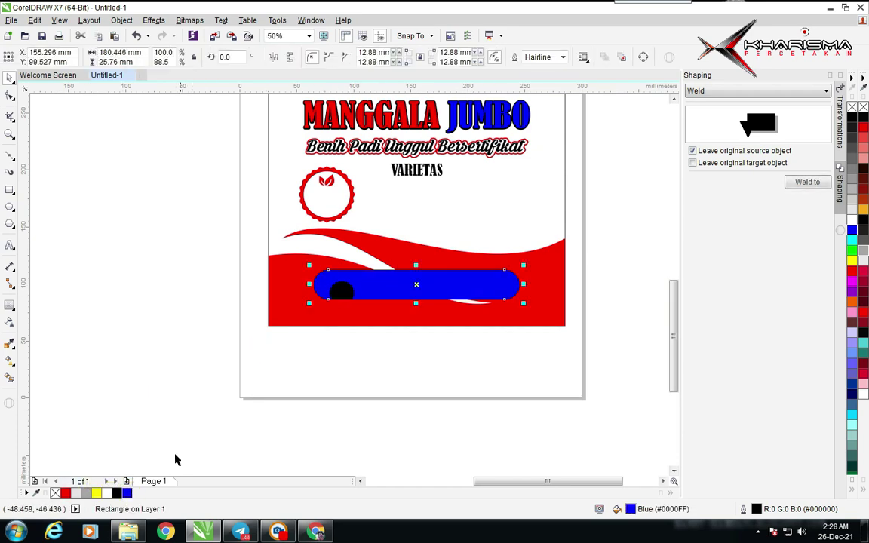
click(341, 289)
Step: Copy the two-line white production and permit text from the reference design and centre it on the label's blue panel
scroll(341, 289, down, 1)
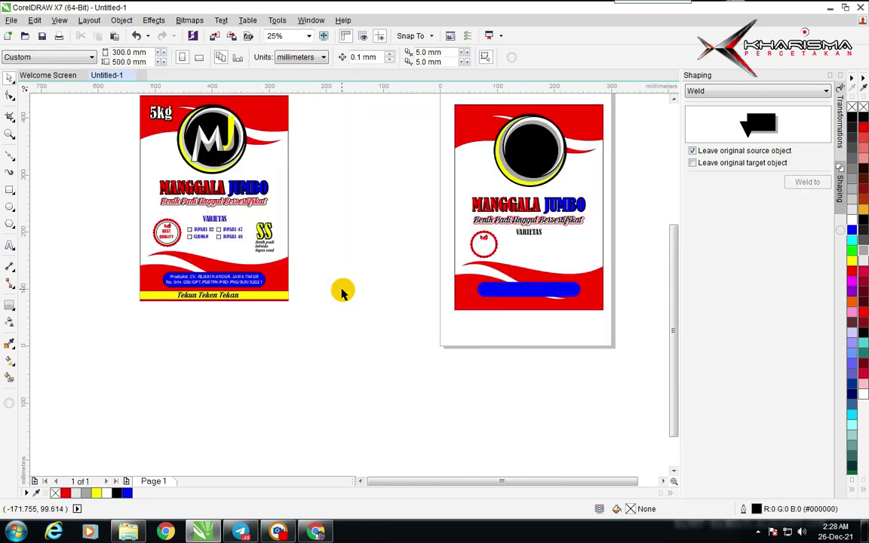
scroll(332, 289, up, 1)
drag(236, 272, 497, 341)
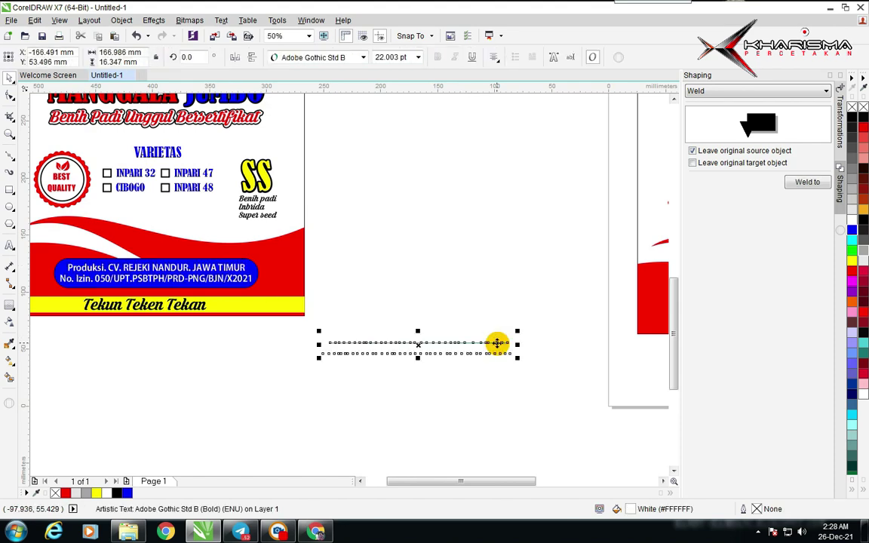
scroll(496, 341, down, 1)
shift+click(491, 258)
key(c)
key(e)
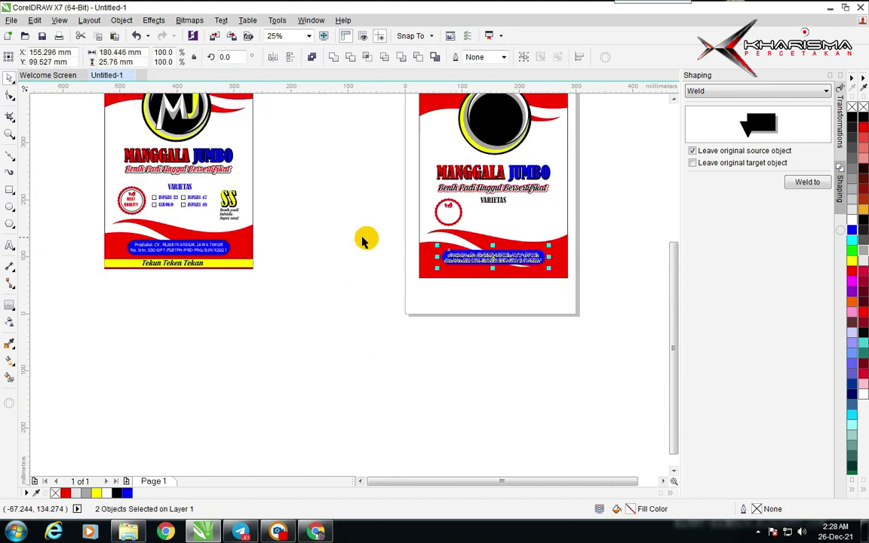
click(358, 237)
scroll(506, 260, up, 3)
scroll(347, 282, down, 2)
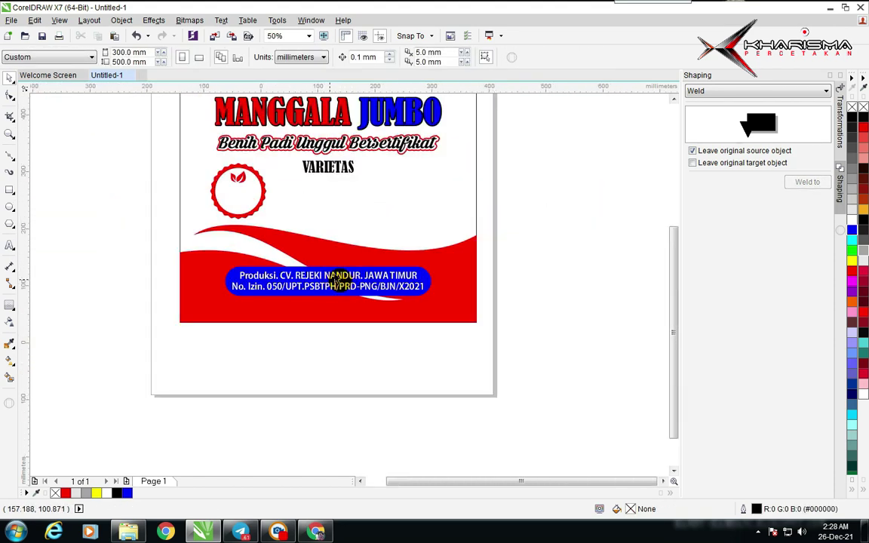
Step: Ungroup the reference design's round badge and place a copy of its "BEST QUALITY" lettering beside the reference
scroll(332, 278, down, 1)
scroll(301, 168, up, 1)
scroll(349, 289, down, 1)
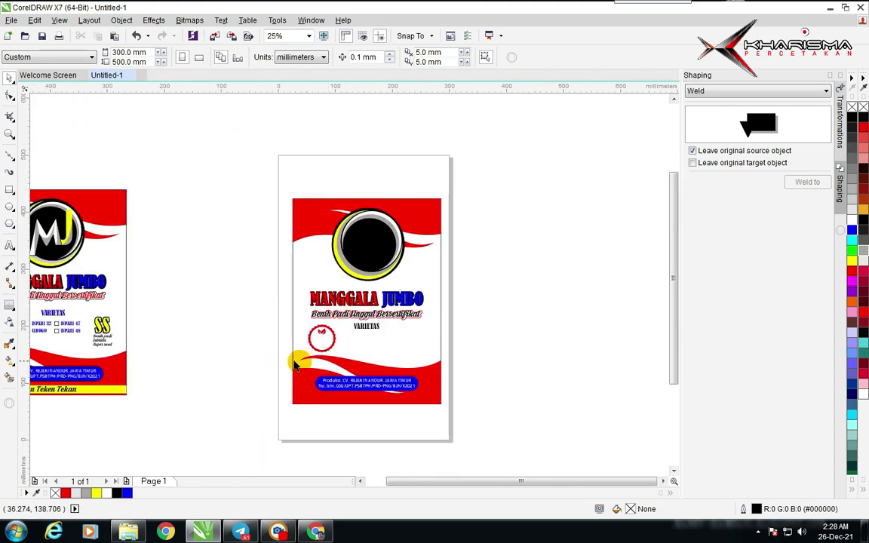
scroll(137, 335, down, 1)
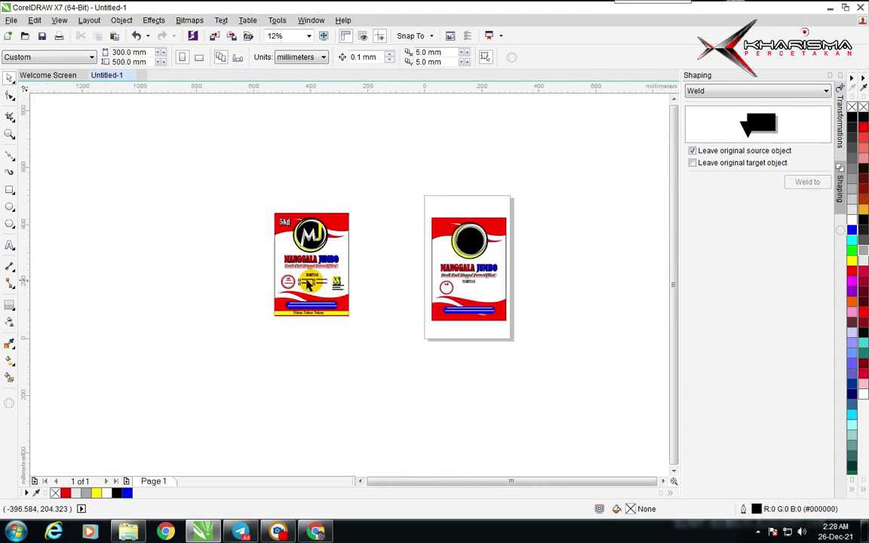
scroll(349, 289, up, 2)
drag(206, 276, 254, 313)
click(288, 300)
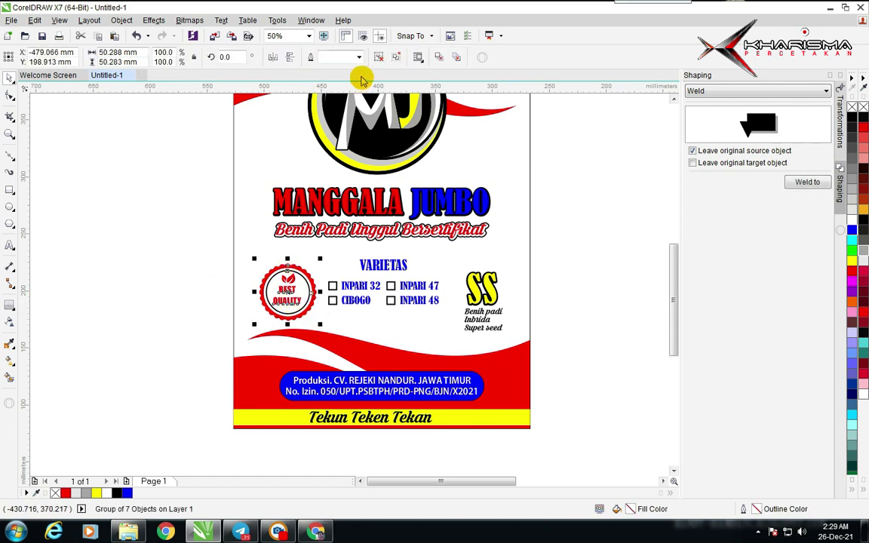
click(379, 57)
click(235, 310)
drag(211, 277, 572, 289)
right_click(572, 289)
scroll(568, 289, down, 3)
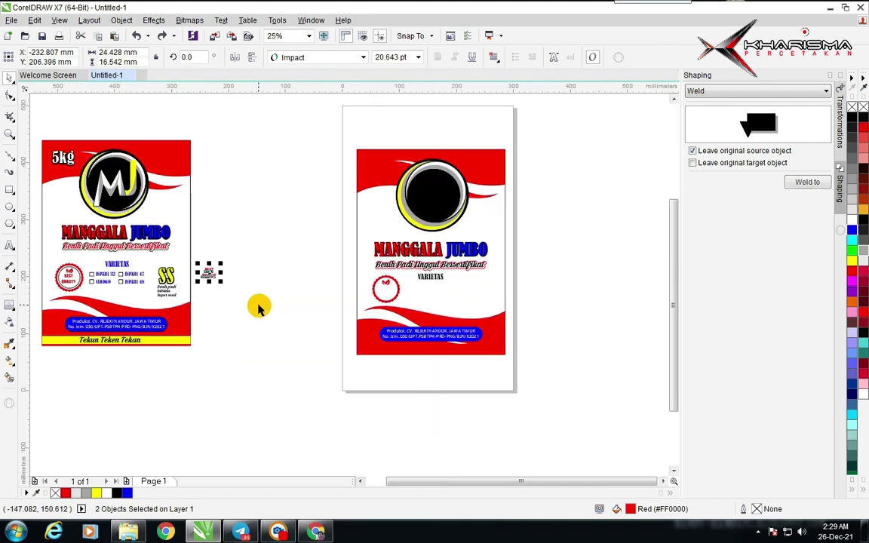
Step: Group the copied words "BEST" and "QUALITY" and centre the group on the label's round leaf badge
key(ctrl+g)
scroll(264, 305, up, 4)
shift+click(425, 243)
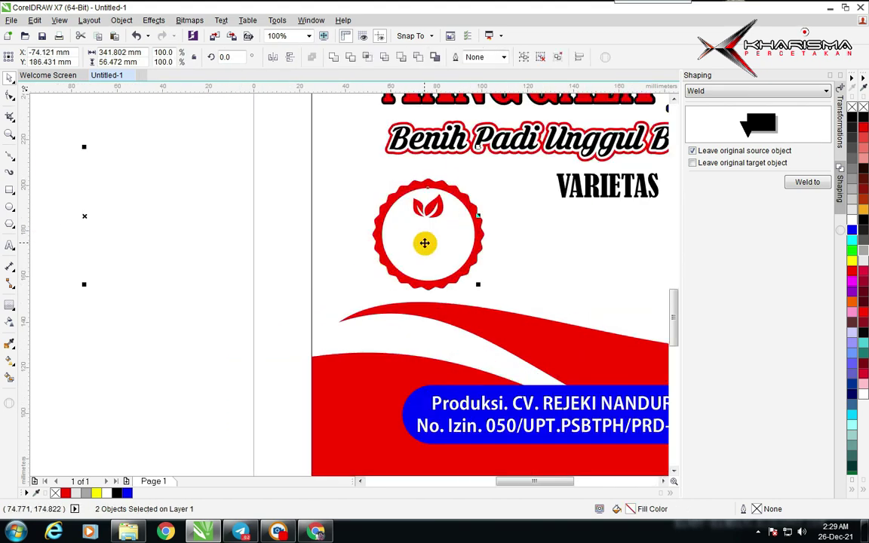
key(c)
key(e)
click(268, 245)
Step: Move the "BEST QUALITY" lettering straight down to sit clear below the badge's leaves, at about Y 176 mm
click(433, 209)
scroll(433, 209, up, 1)
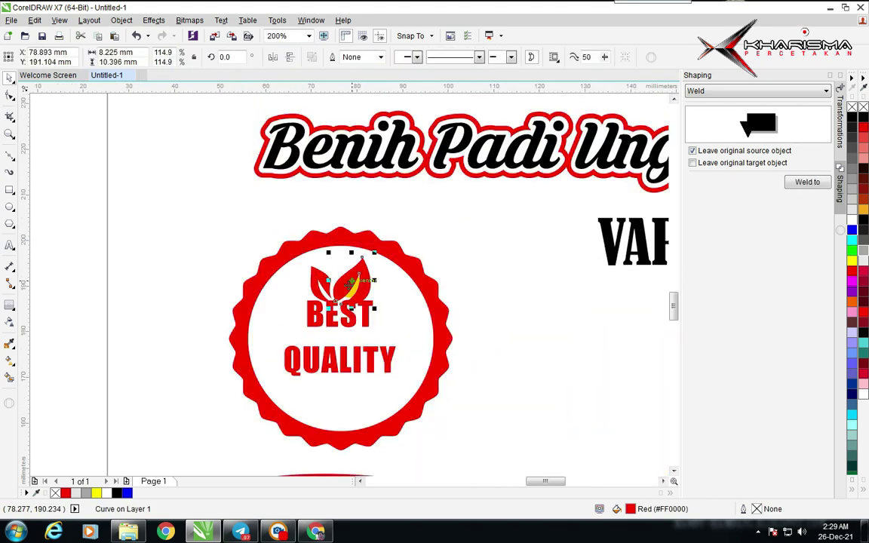
drag(323, 320, 323, 326)
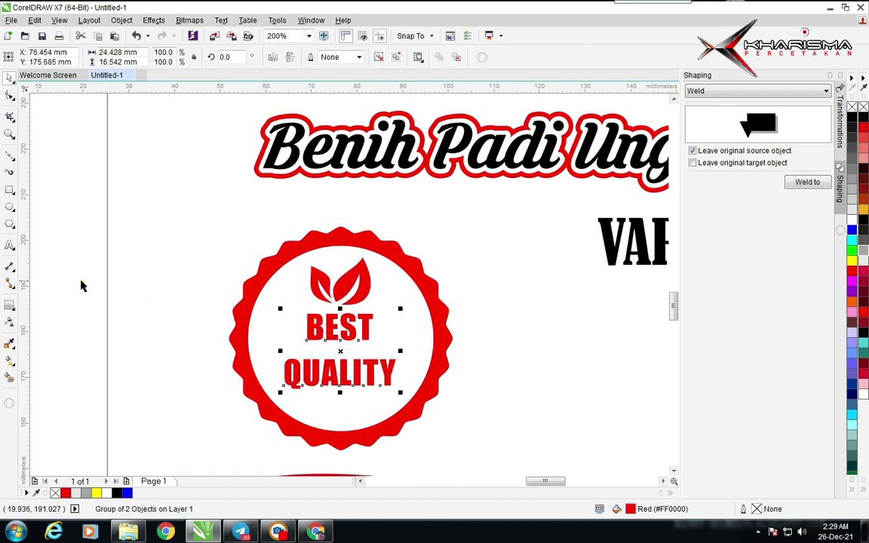
click(82, 285)
Step: Copy the "MJ" lettering from the reference emblem and place it in the label's round emblem, at about X 156 mm, Y 343 mm
scroll(348, 291, down, 3)
scroll(399, 260, down, 3)
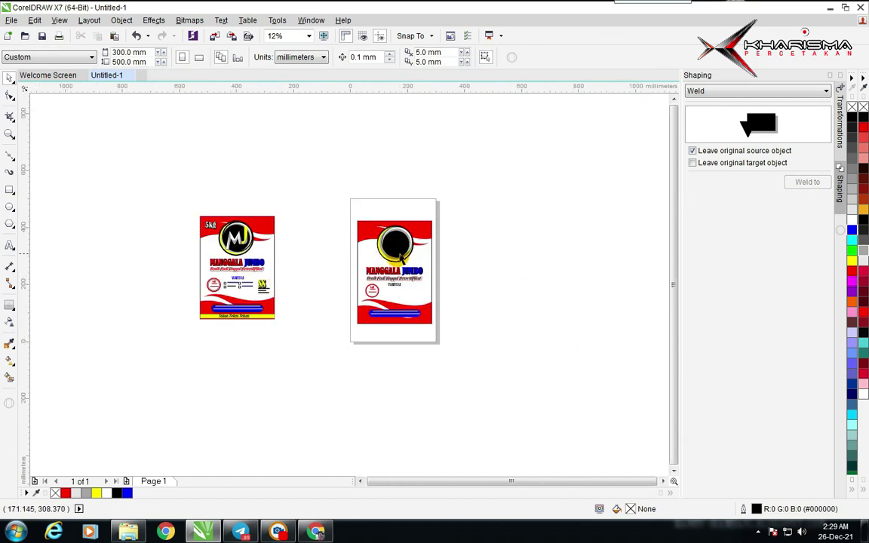
scroll(402, 259, up, 1)
click(182, 202)
scroll(172, 213, down, 1)
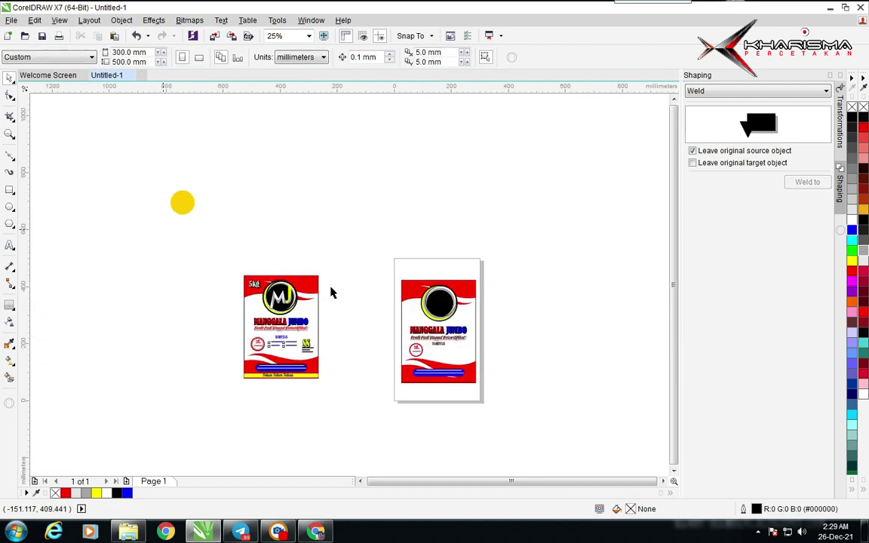
scroll(302, 290, up, 1)
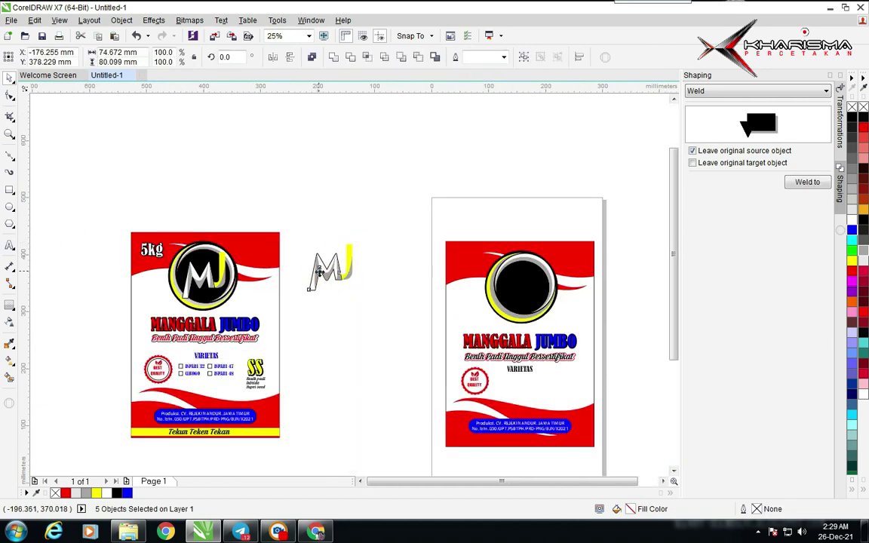
drag(318, 272, 508, 291)
scroll(508, 278, up, 2)
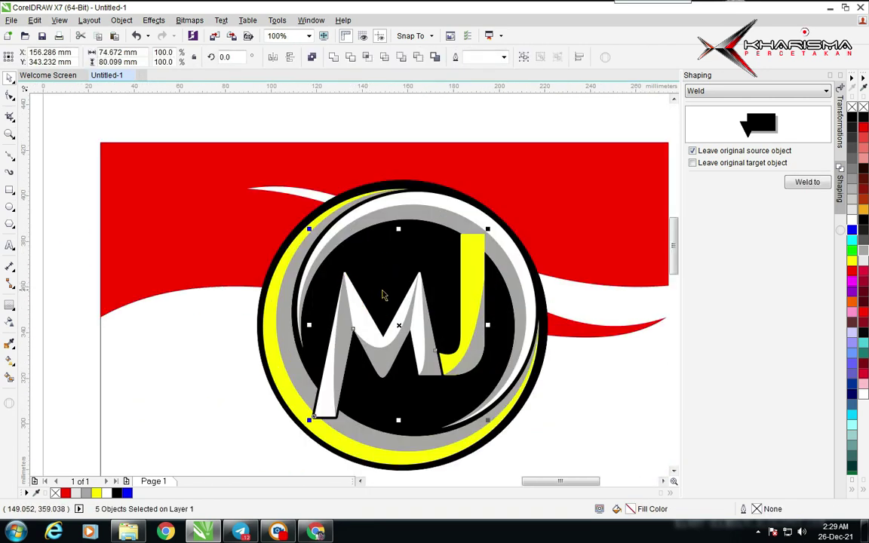
scroll(379, 291, down, 3)
click(296, 264)
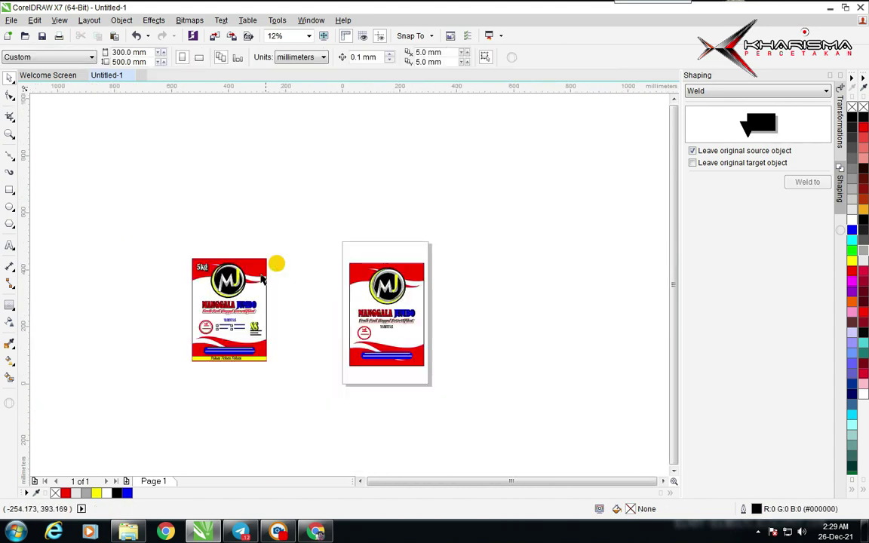
Step: Copy the outlined "5kg" lettering from the reference design into the red area at the label's upper-left corner
drag(212, 276, 205, 271)
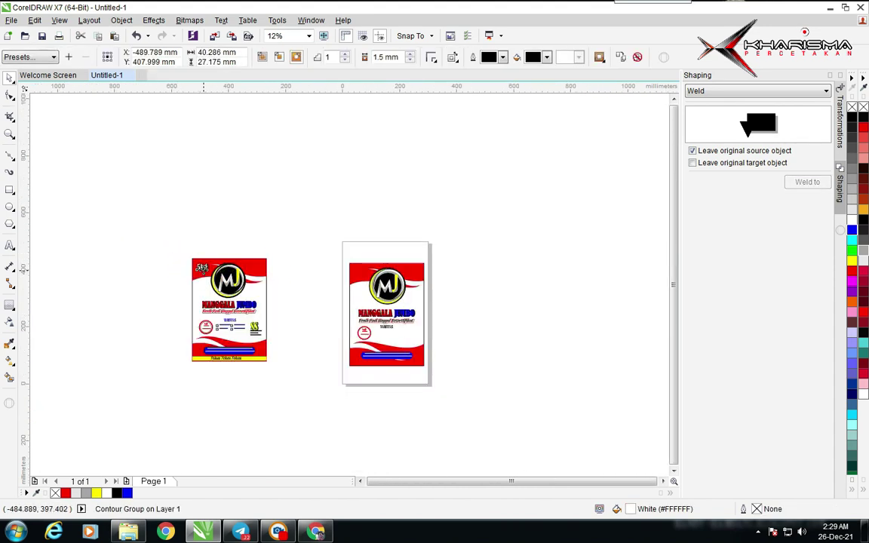
scroll(361, 277, up, 2)
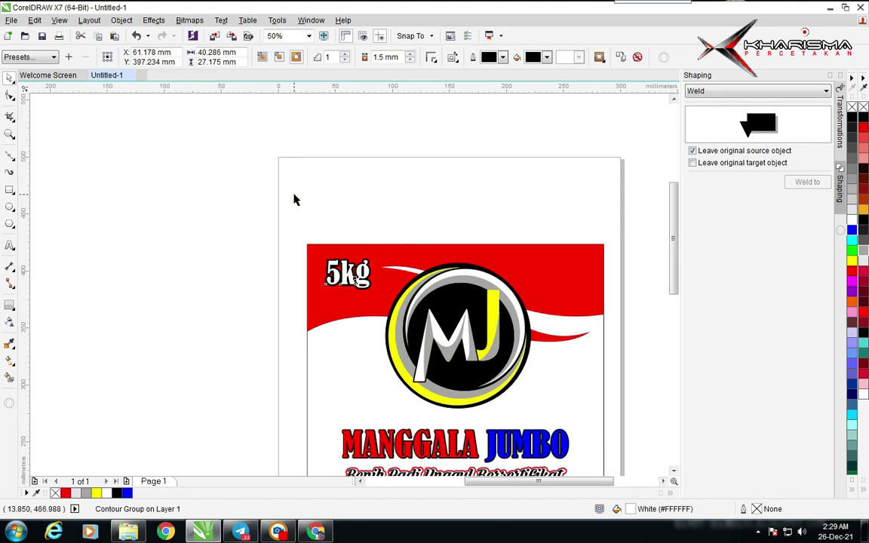
click(295, 200)
scroll(294, 200, up, 1)
drag(322, 261, 517, 418)
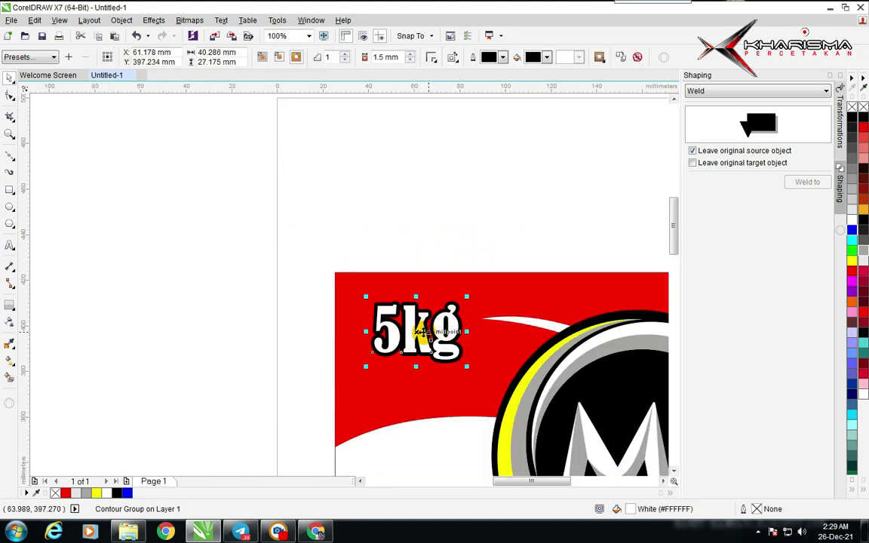
drag(407, 333, 420, 343)
click(397, 171)
scroll(397, 171, down, 3)
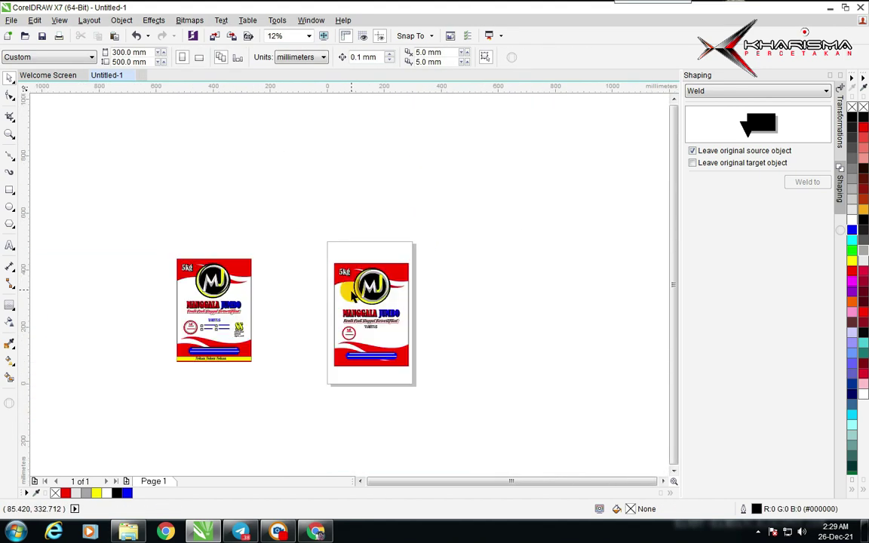
Step: Copy the reference's "VARIETAS" heading, four-variety checkbox list and "SS" seed-class block onto the label, at about X 168 mm, Y 165 mm
scroll(283, 347, up, 1)
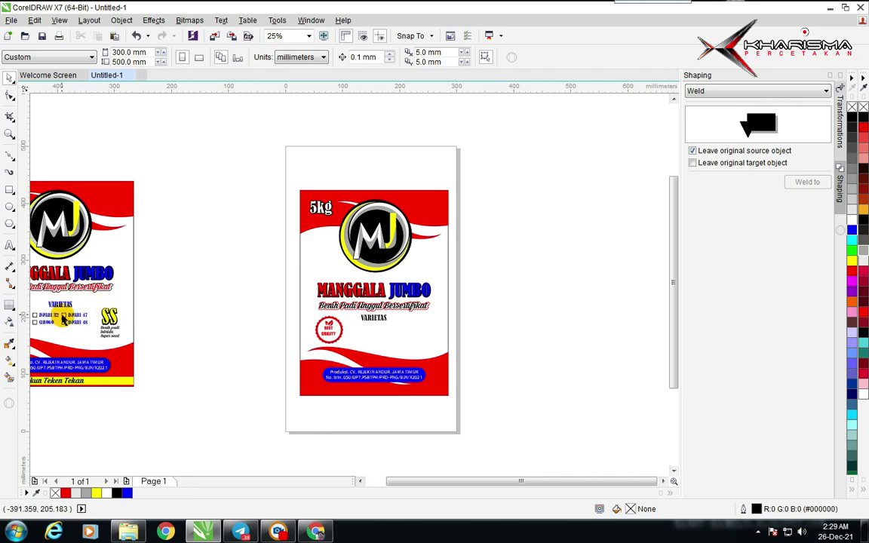
scroll(60, 302, up, 2)
click(343, 288)
click(334, 288)
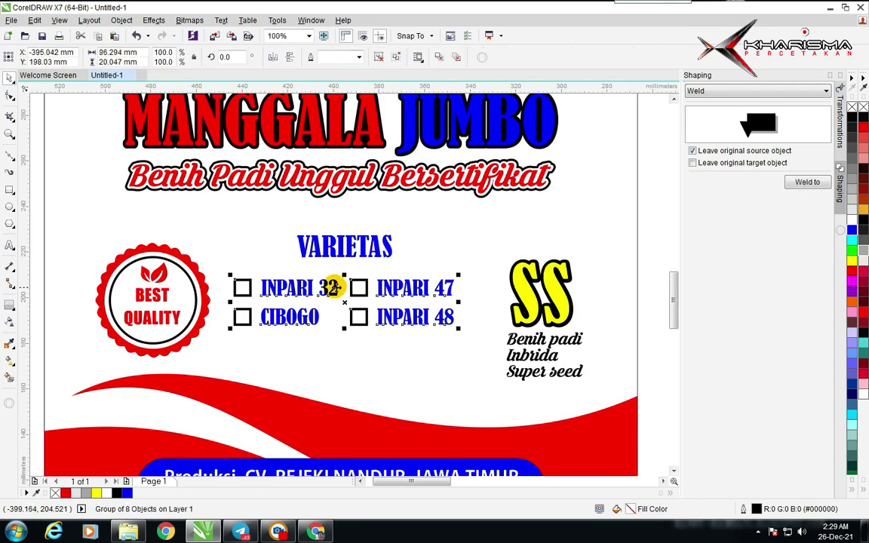
scroll(340, 287, down, 1)
drag(546, 227, 290, 334)
scroll(355, 289, down, 1)
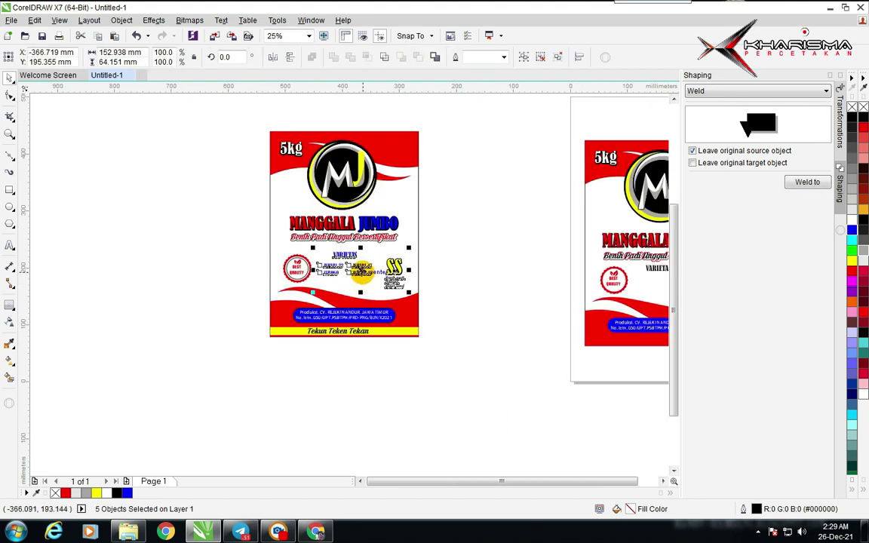
drag(363, 271, 526, 290)
right_click(482, 276)
scroll(526, 290, up, 2)
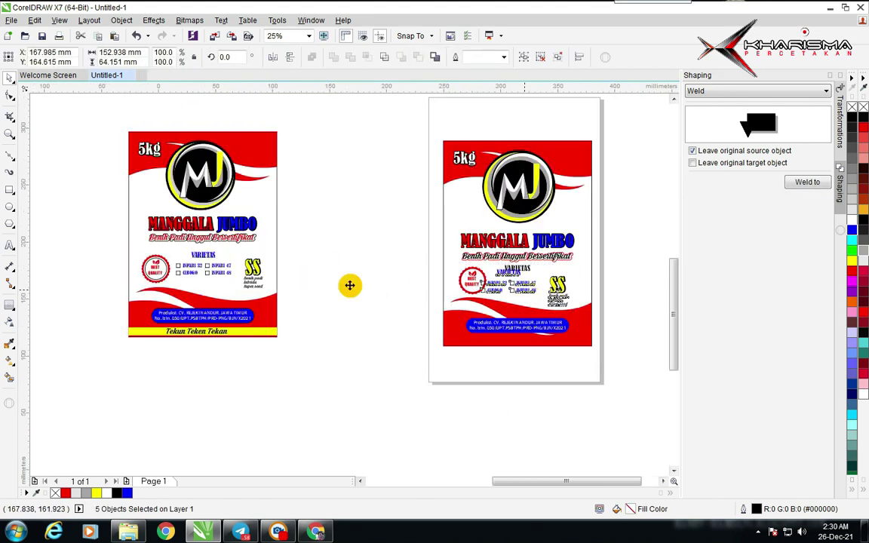
scroll(306, 281, down, 2)
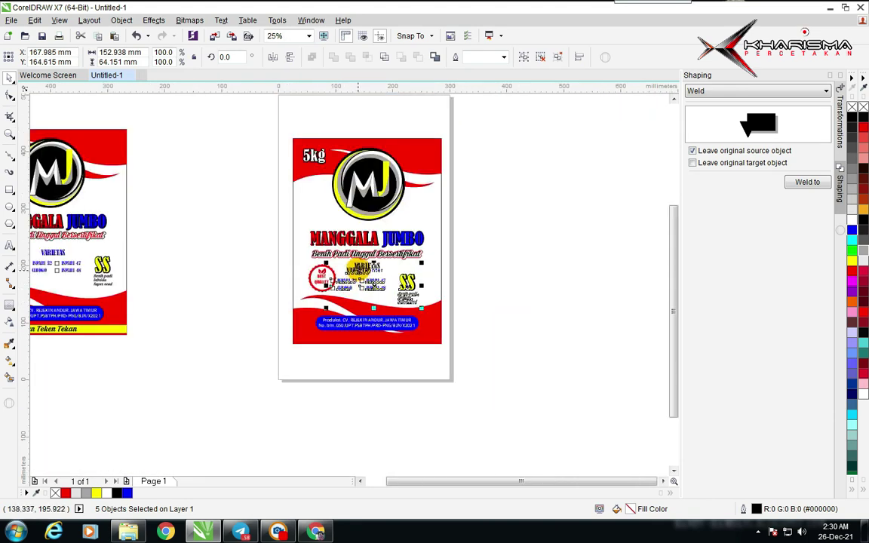
Step: Try scaling the copied variety and "SS" block down about its centre to about 138 mm wide
scroll(360, 269, up, 1)
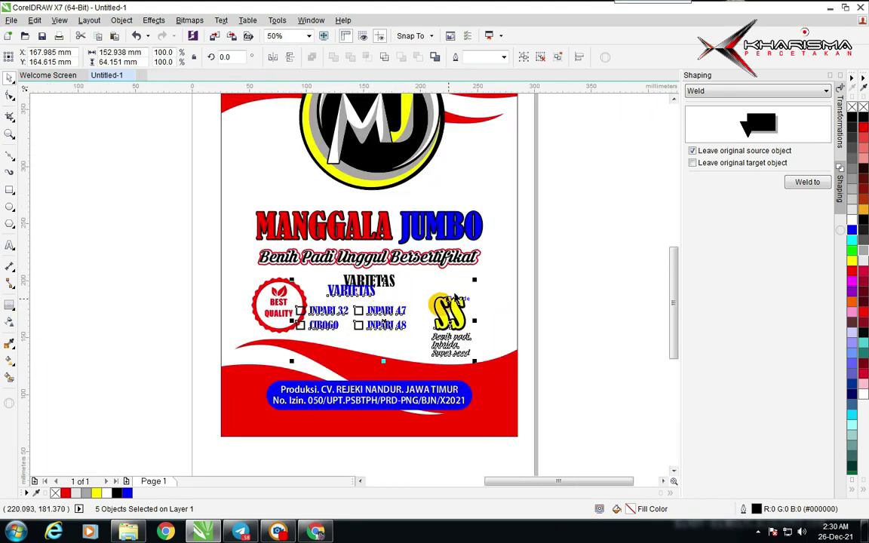
drag(472, 283, 466, 285)
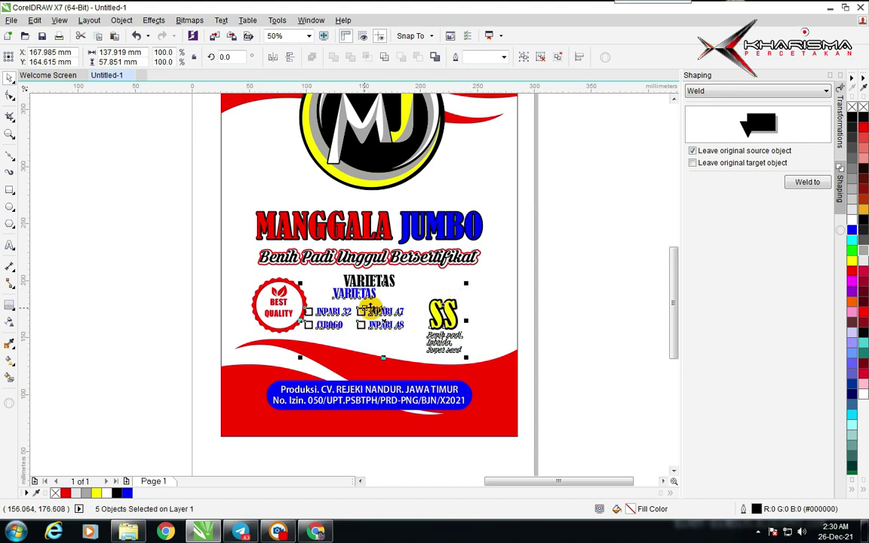
key(ctrl+z)
Step: Delete the copied blue "VARIETAS" heading overlapping the label's own black heading
click(558, 237)
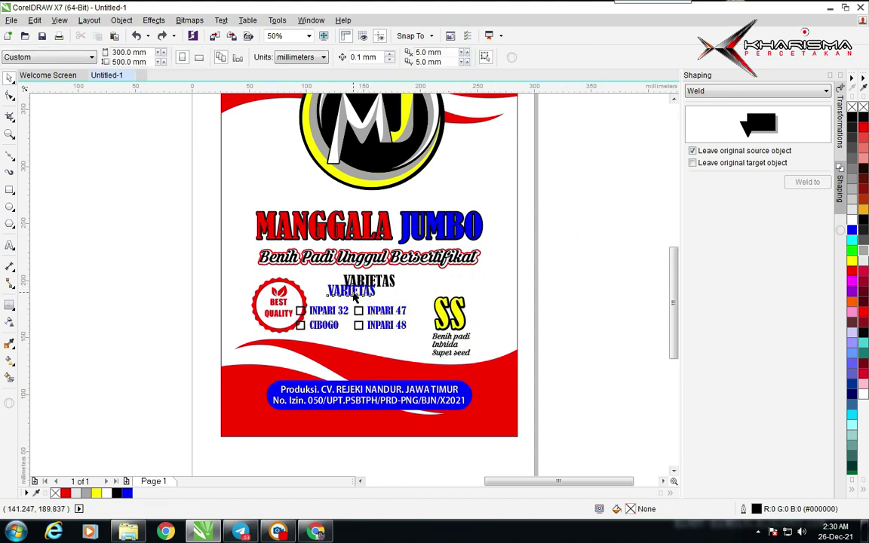
click(355, 294)
key(Delete)
Step: Move the checkbox list and "SS" block together up and right, clear of the badge, to about X 186 mm, Y 170 mm
drag(578, 280, 317, 360)
scroll(272, 392, up, 1)
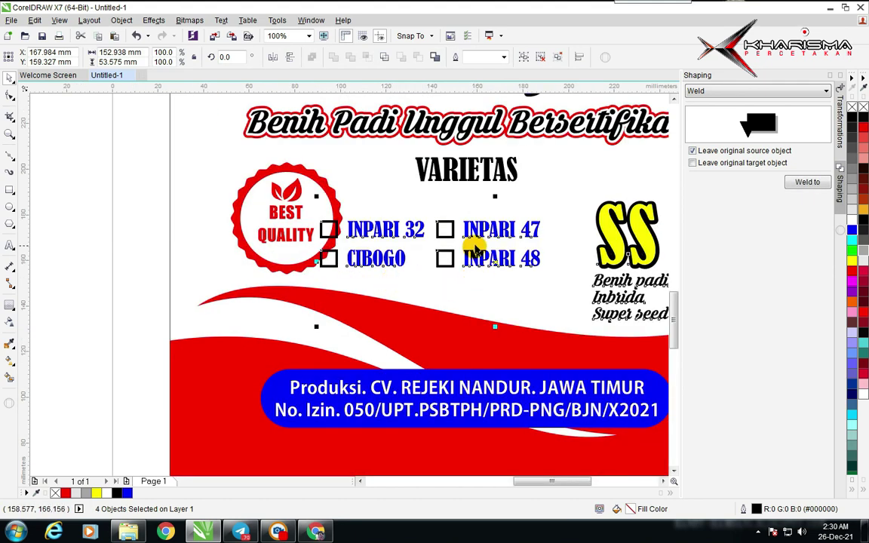
scroll(474, 249, down, 1)
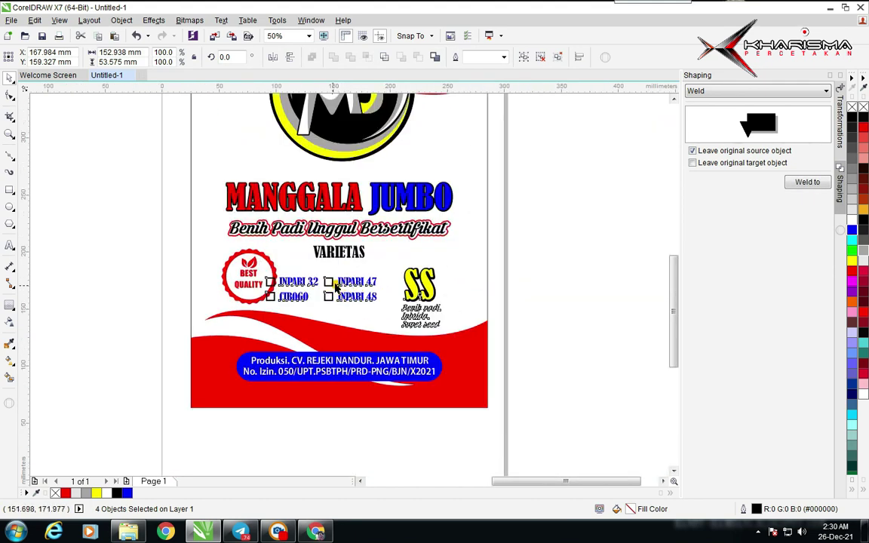
drag(336, 286, 332, 276)
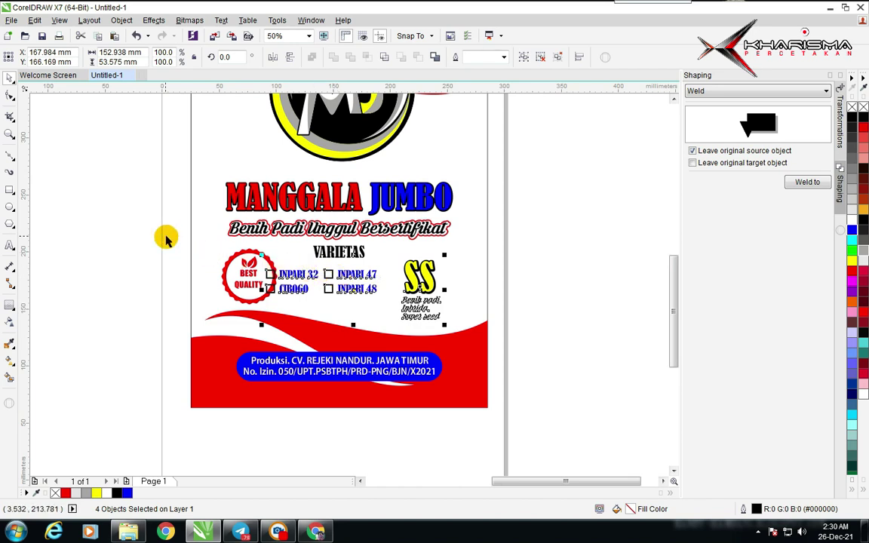
mouse_move(348, 282)
mouse_down()
mouse_move(363, 282)
mouse_move(358, 277)
mouse_up()
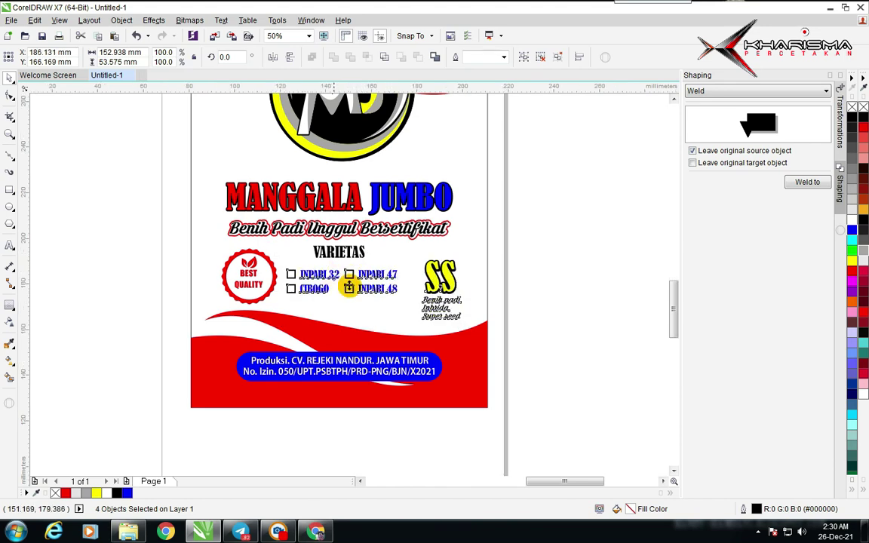
scroll(364, 295, up, 2)
drag(376, 289, 375, 282)
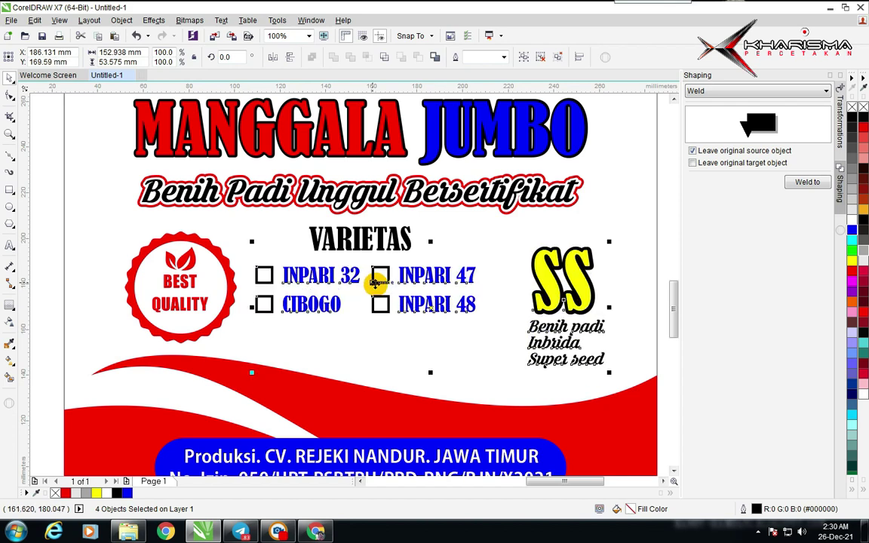
scroll(351, 282, down, 3)
click(232, 268)
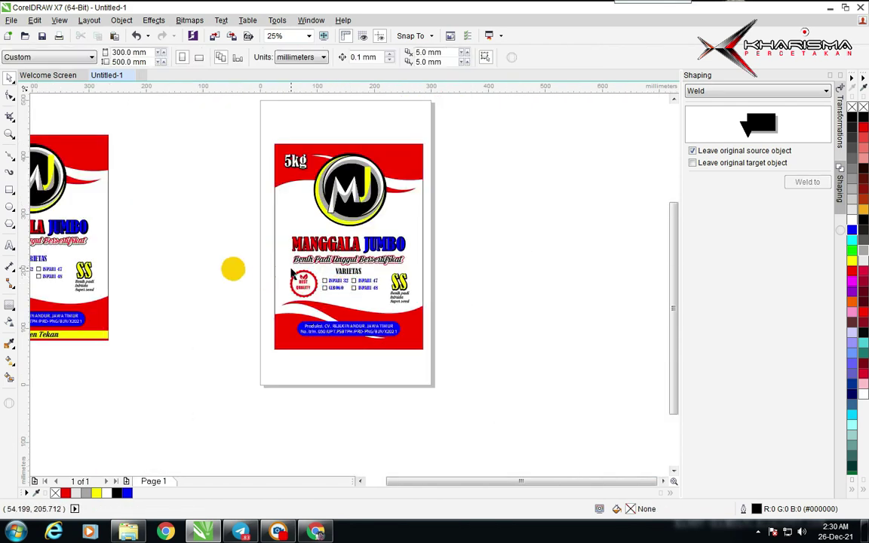
Step: Move the complete round "BEST QUALITY" badge slightly left, away from the variety checkboxes
scroll(351, 294, up, 3)
drag(218, 254, 442, 371)
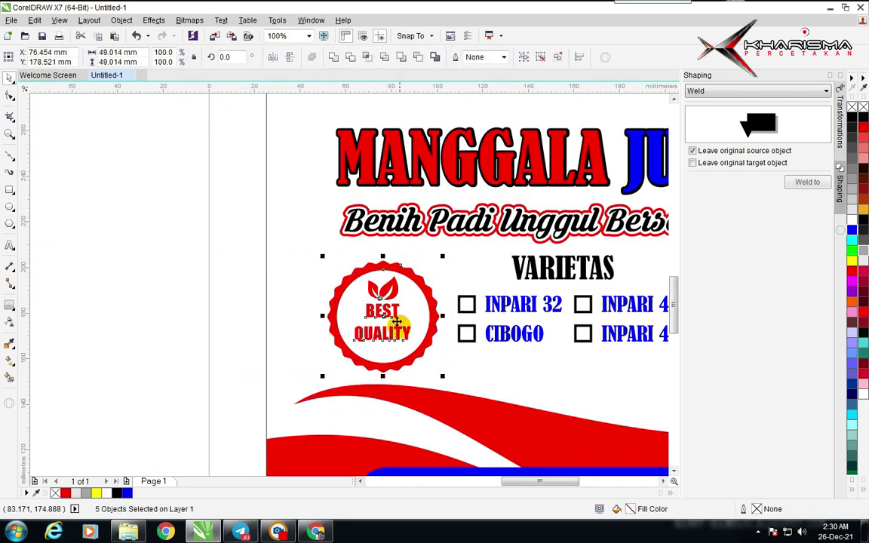
drag(400, 330, 390, 330)
click(265, 275)
scroll(344, 264, down, 3)
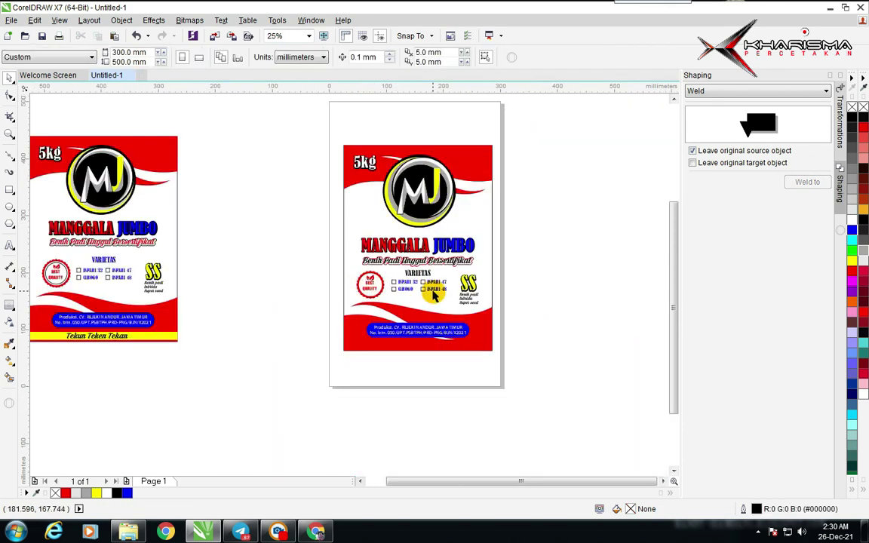
Step: Compare the label with the reference design, examining the yellow slogan band along the reference's bottom edge
scroll(343, 260, up, 1)
scroll(351, 246, down, 1)
scroll(352, 242, up, 1)
scroll(351, 260, down, 2)
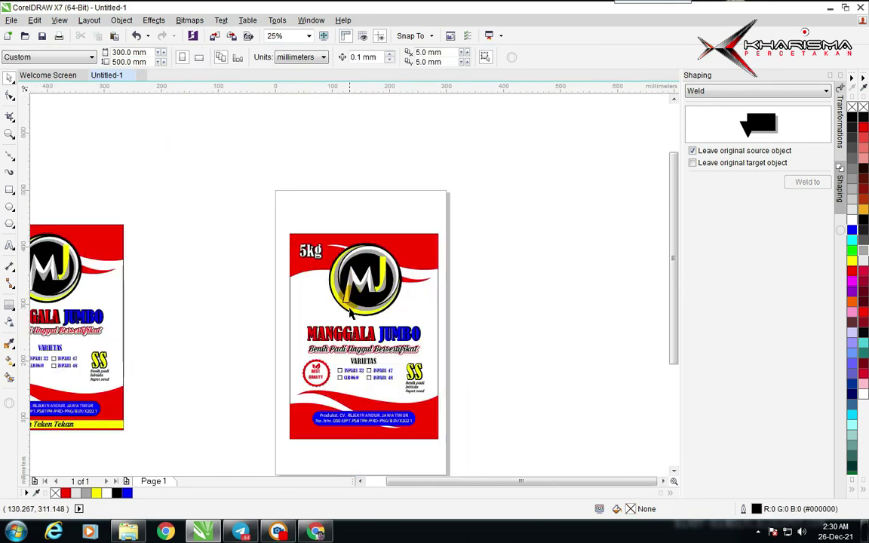
scroll(350, 279, up, 2)
scroll(349, 275, down, 1)
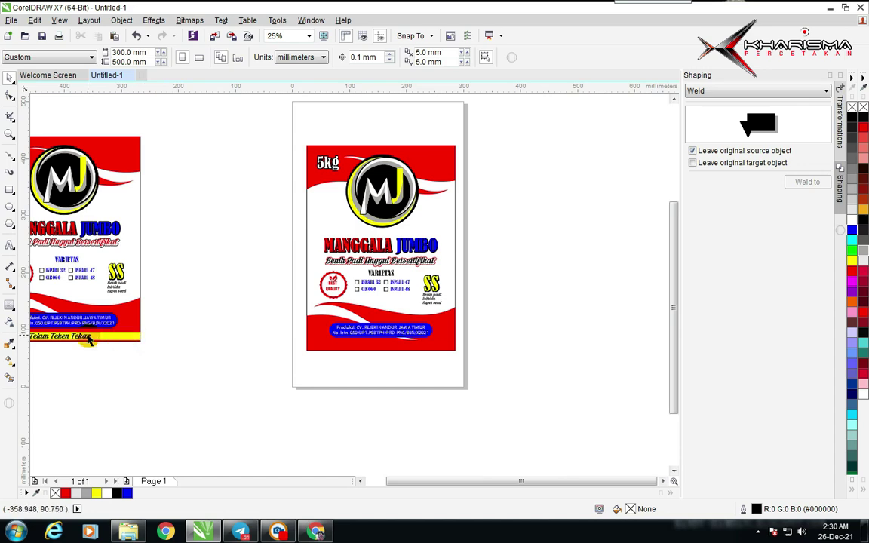
scroll(336, 281, down, 1)
scroll(352, 287, up, 1)
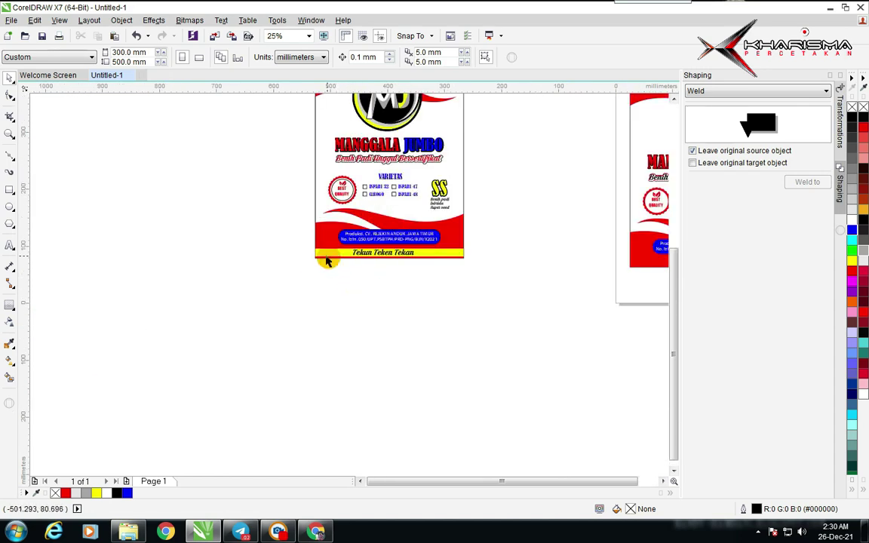
click(326, 258)
click(105, 215)
Step: Draw a rectangle 260 mm wide and about 12 mm high across the label's lower red area, filled yellow without an outline
click(9, 189)
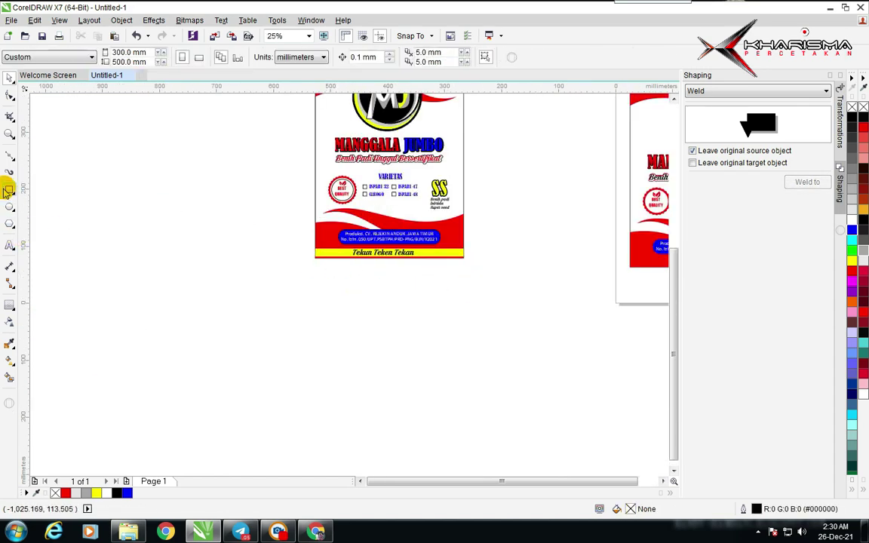
scroll(347, 270, up, 1)
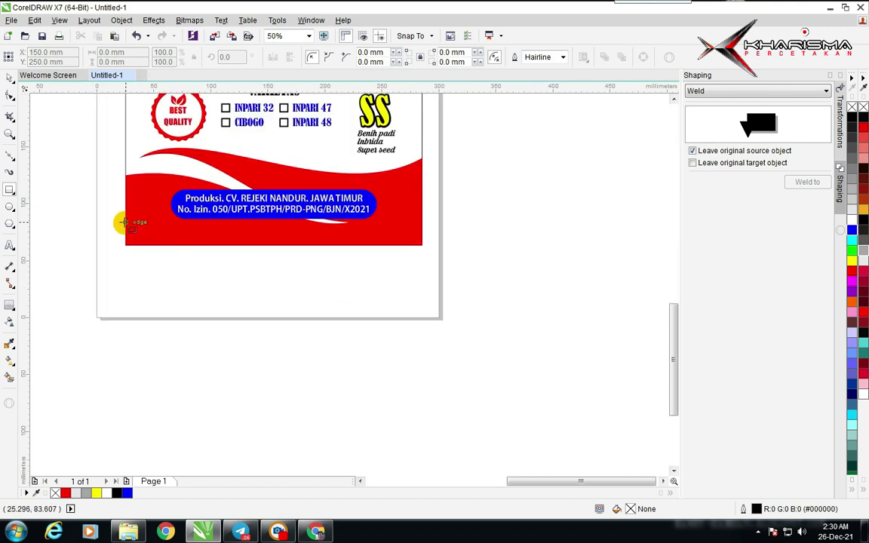
mouse_move(124, 223)
mouse_down()
mouse_move(142, 231)
mouse_move(427, 237)
mouse_move(414, 240)
mouse_up()
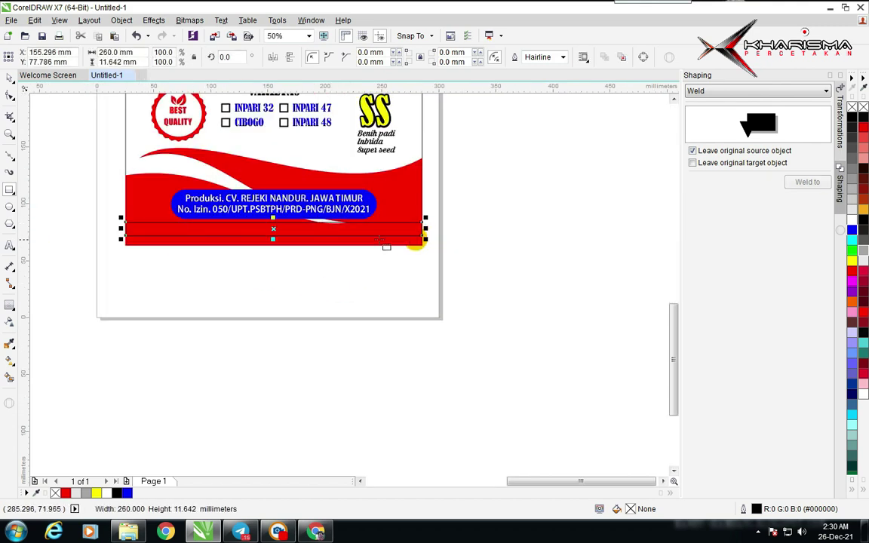
scroll(352, 285, up, 1)
key(space)
click(95, 494)
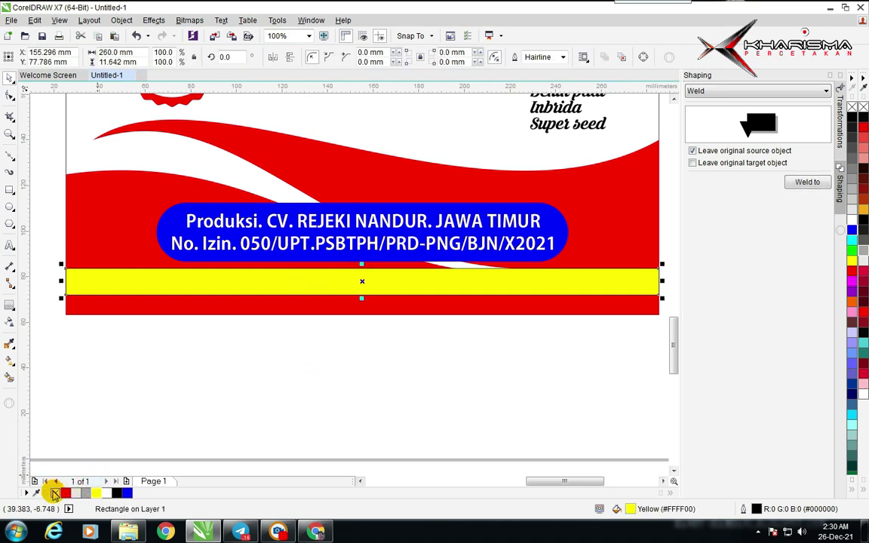
click(258, 362)
Step: Copy the "Tekun Teken Tekan" slogan from the reference onto the label's yellow band and centre it on the band
scroll(175, 287, down, 2)
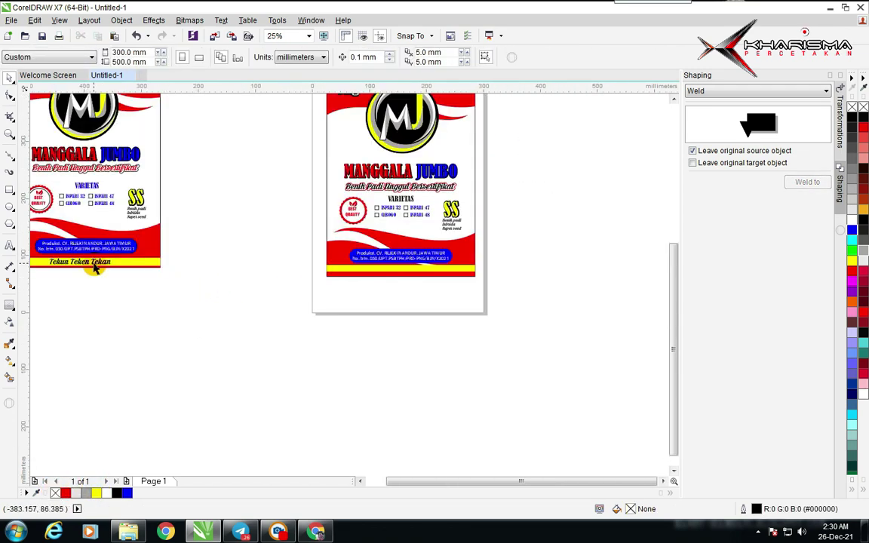
drag(94, 267, 400, 277)
scroll(393, 277, up, 1)
shift+click(392, 285)
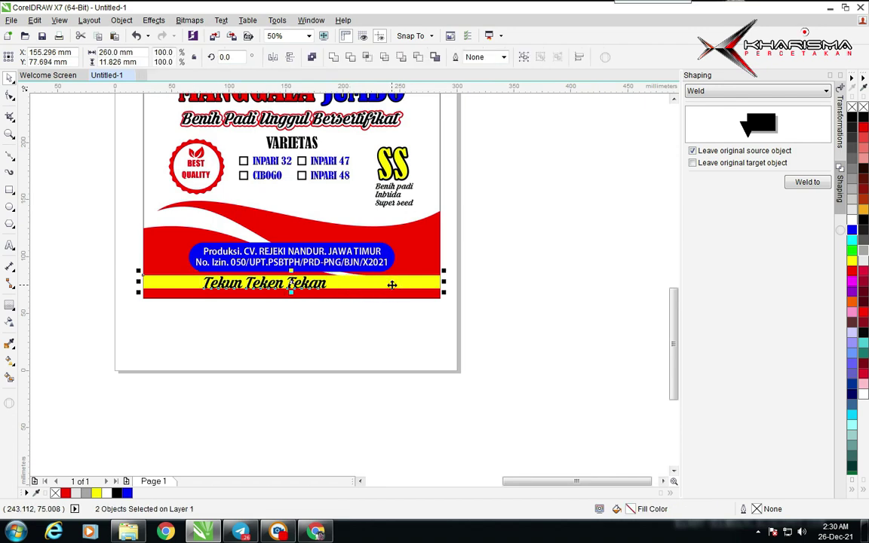
click(240, 289)
Step: Stretch the yellow slogan band about its centre to a height of about 13.7 mm
scroll(240, 288, up, 2)
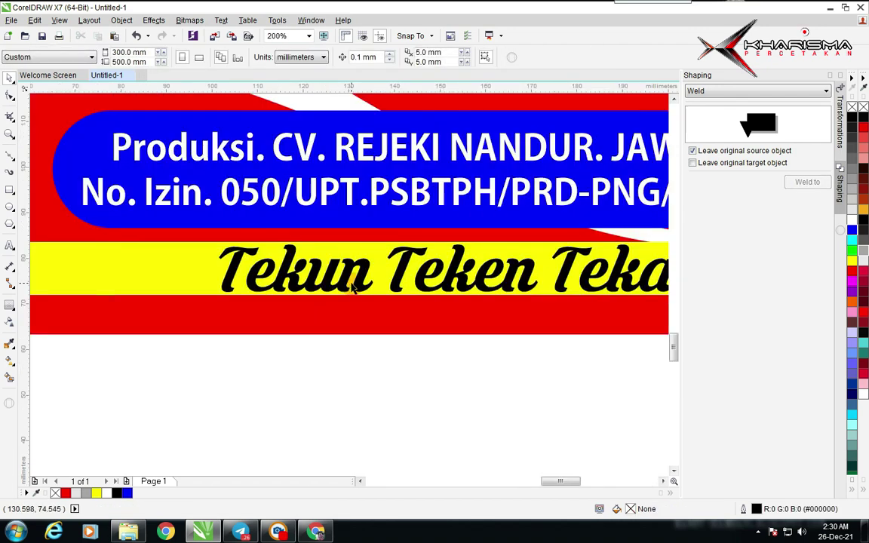
scroll(350, 291, up, 1)
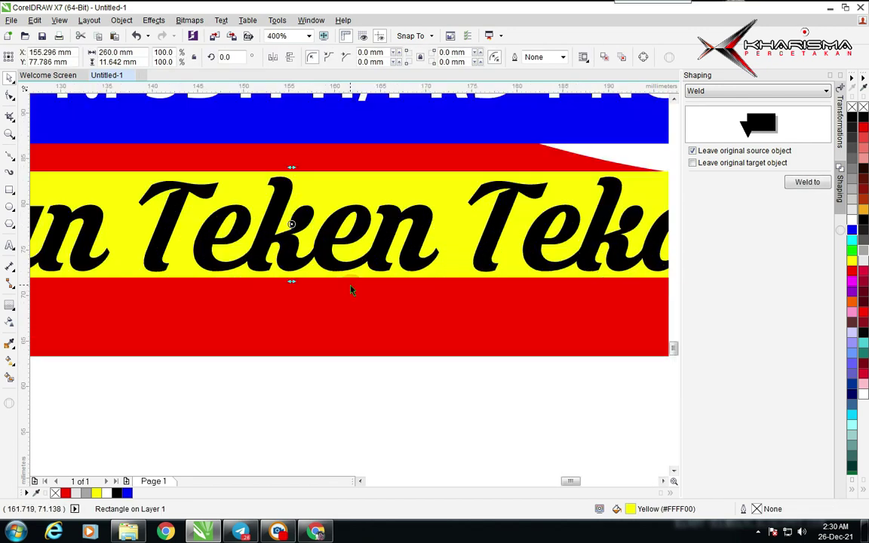
click(458, 237)
drag(292, 283, 297, 298)
scroll(349, 291, down, 4)
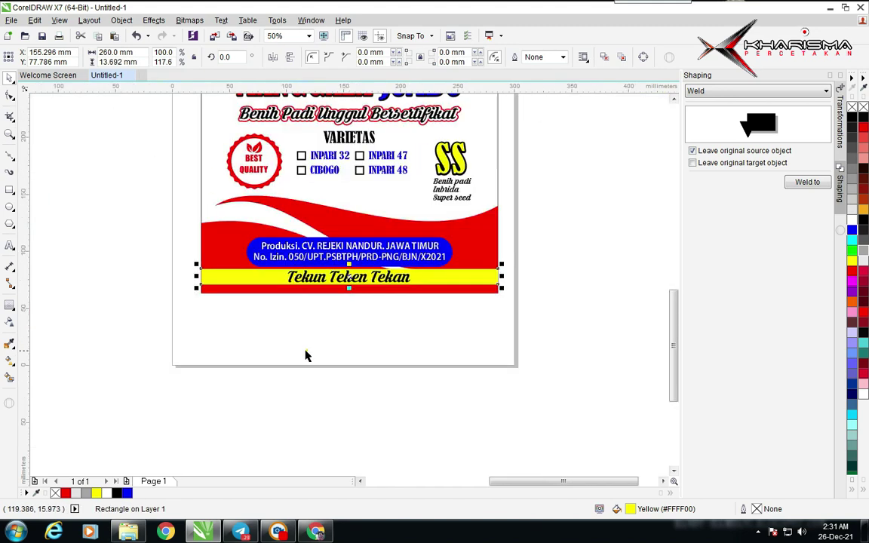
click(351, 284)
Step: Zoom in on the whole recreated label to review it
scroll(332, 259, down, 1)
scroll(347, 283, up, 1)
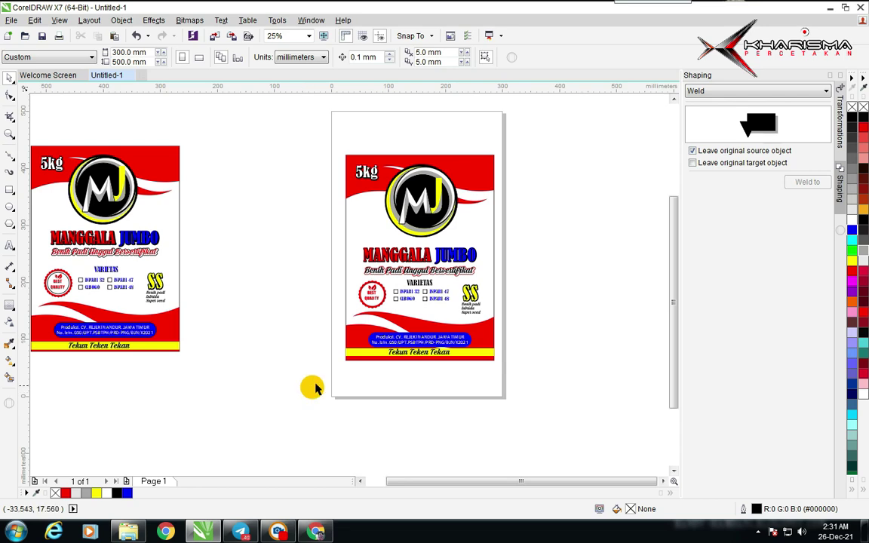
key(z)
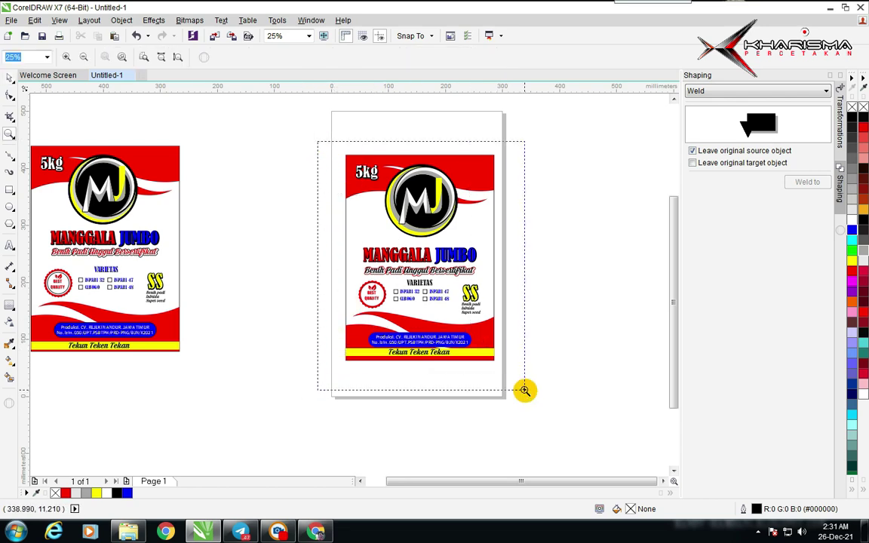